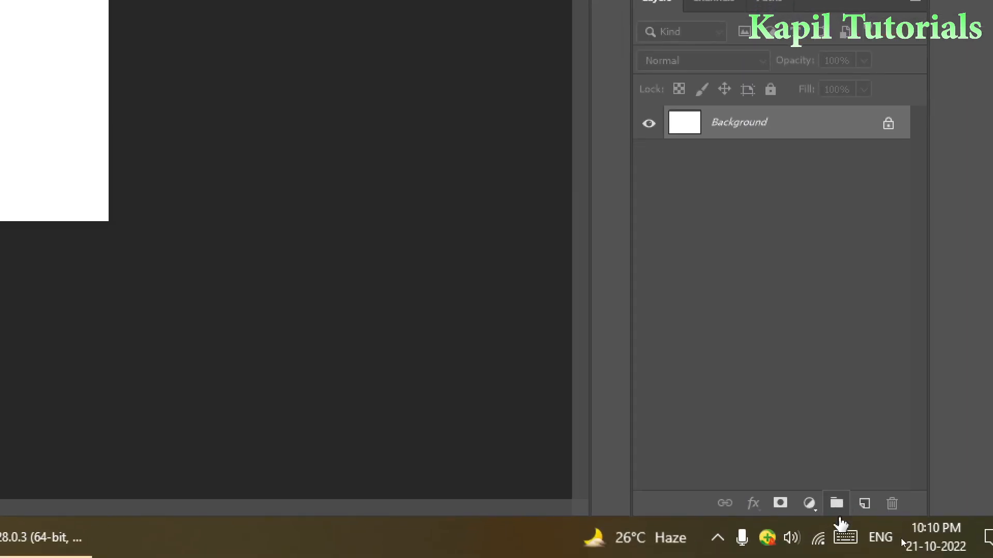
Add a new empty layer above the Background layer and delete the Background layer.
left_click(912, 531)
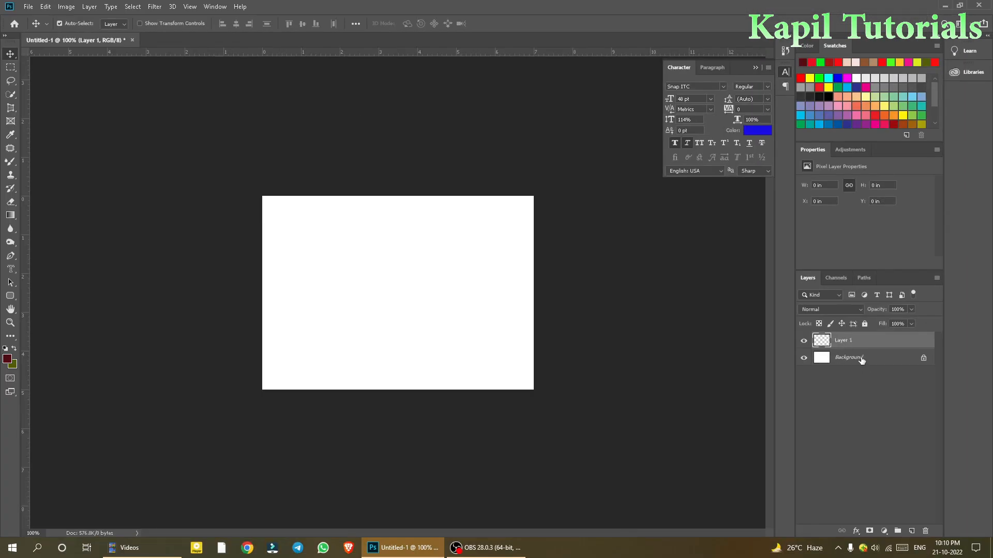
left_click(861, 360)
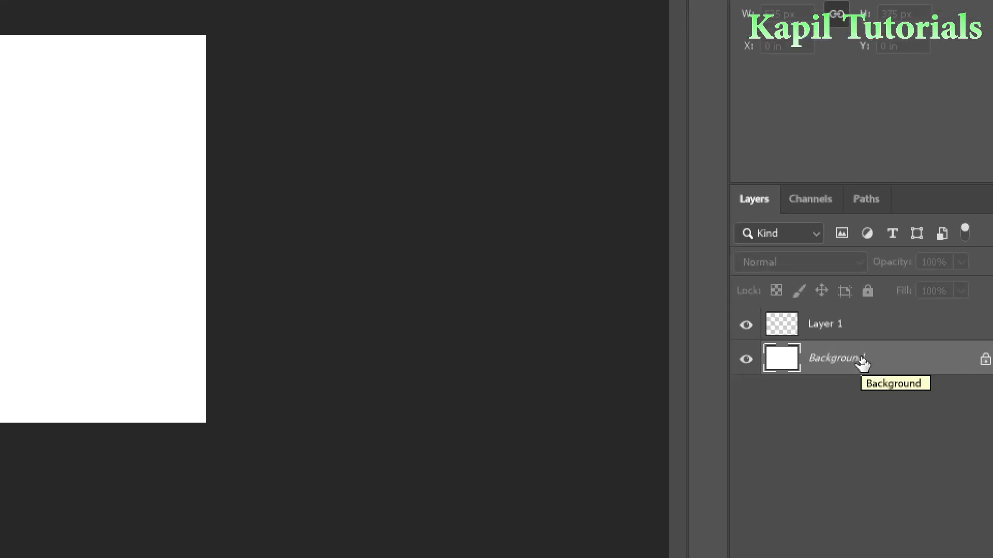
right_click(864, 364)
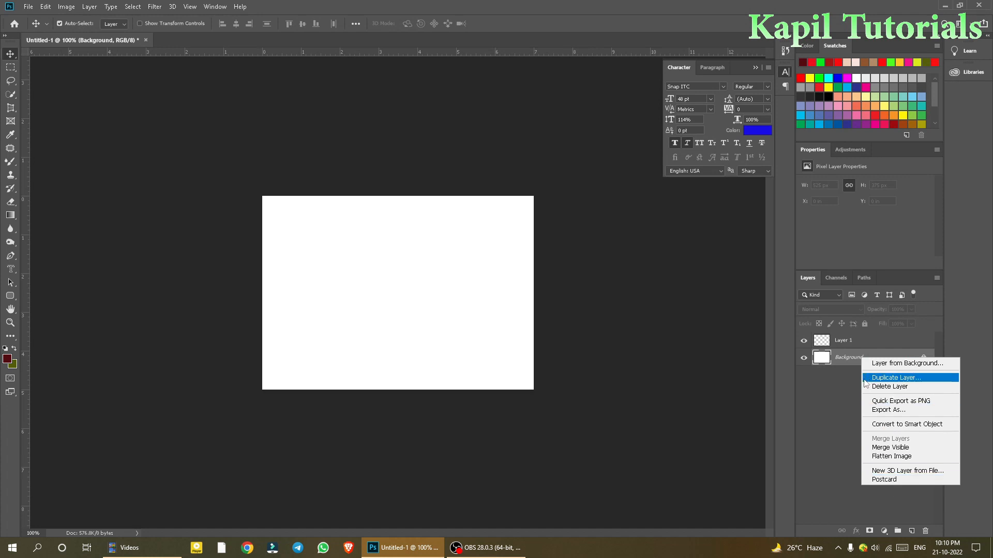
left_click(882, 385)
left_click(448, 203)
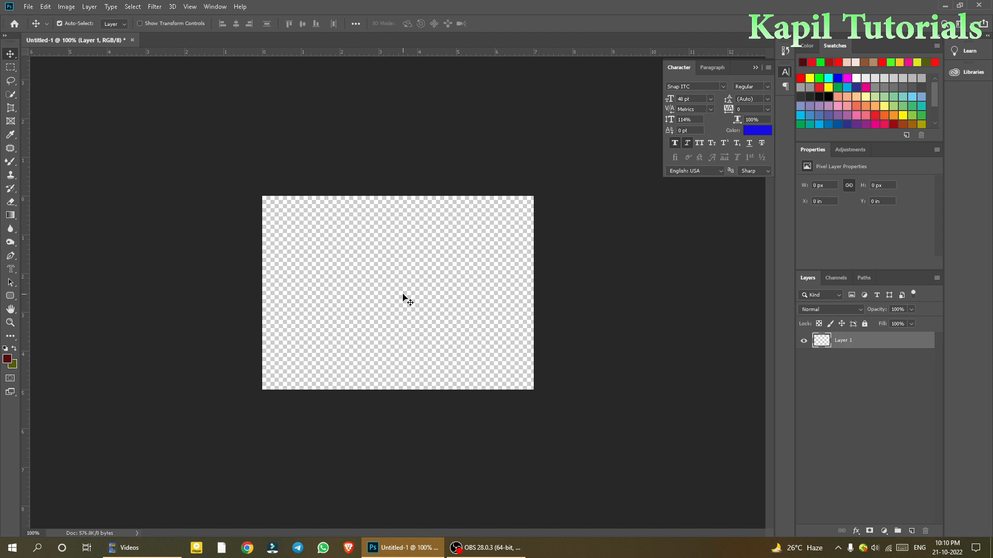
Add horizontal text containing a first name near the upper-left corner of the canvas with the Horizontal Type Tool.
key("ctrl")
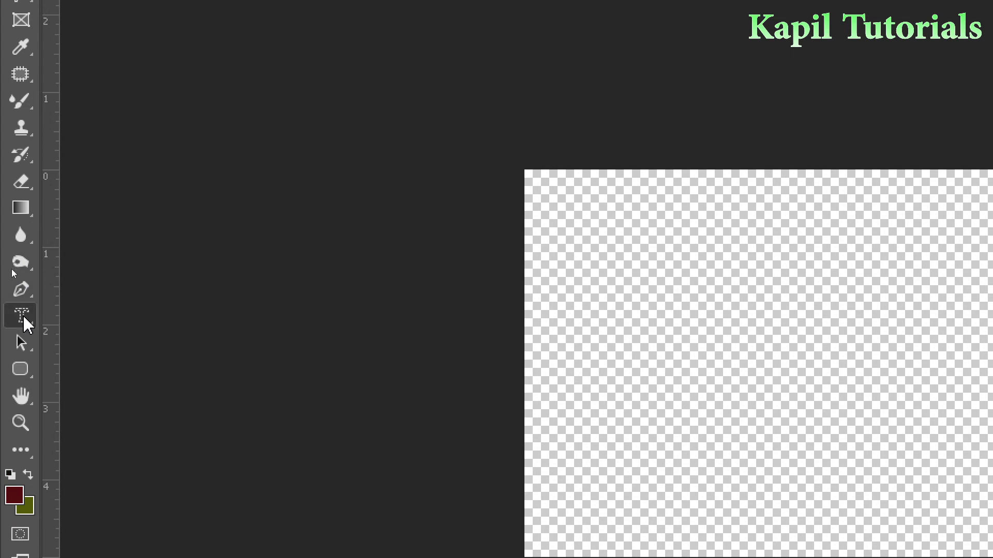
right_click(11, 270)
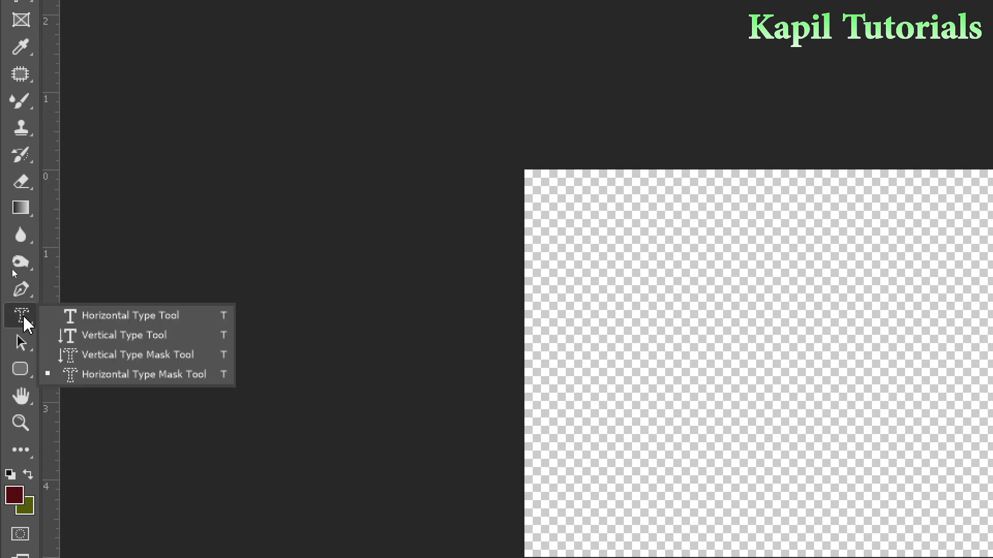
left_click(119, 325)
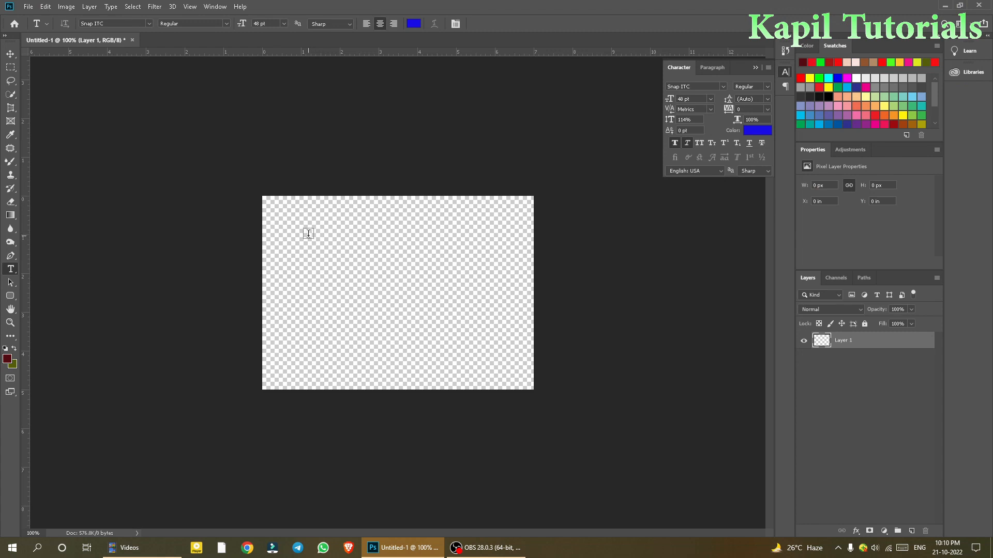
left_click(308, 235)
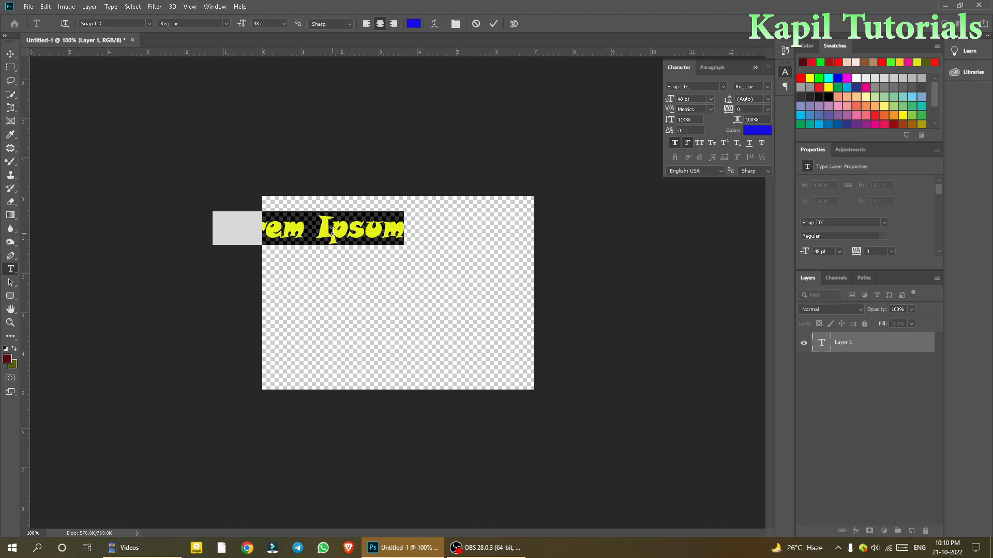
type("Sophia")
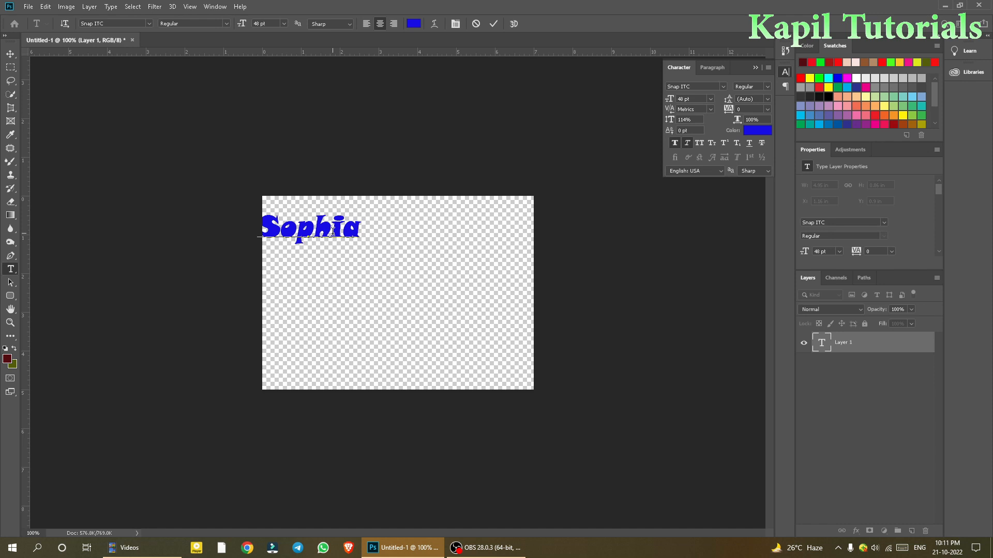
Move the text to the upper middle of the canvas, to about X 2.3 in and Y 0.33 in.
left_click(10, 54)
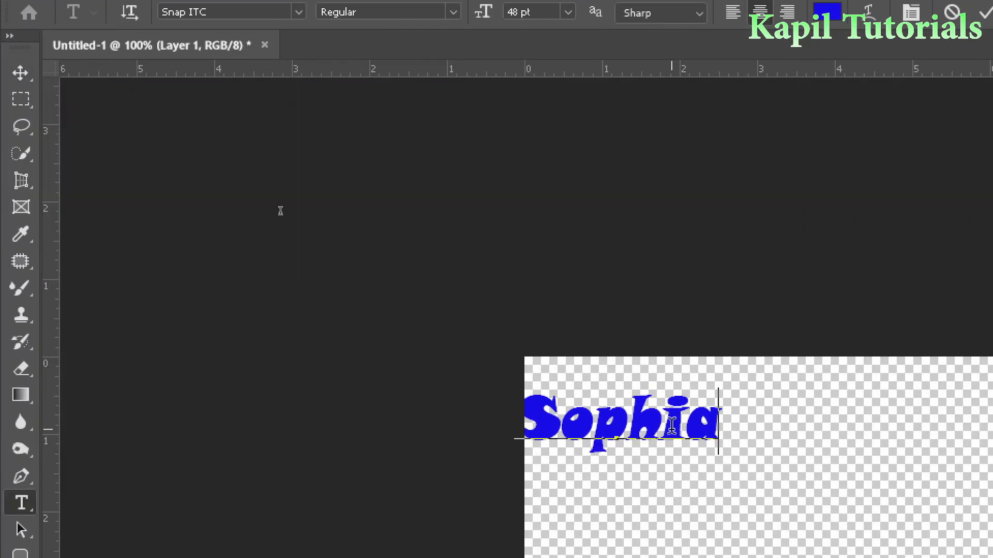
left_click(21, 102)
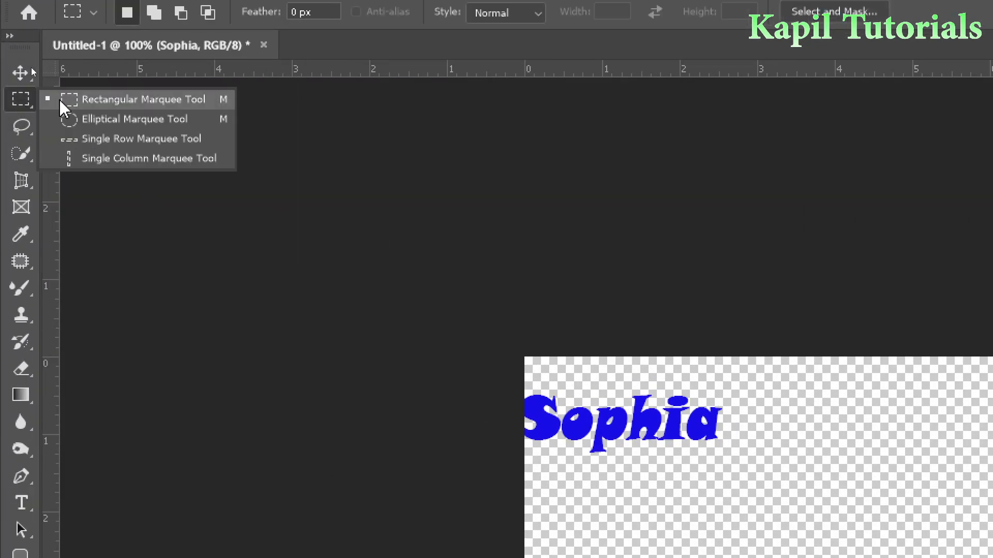
left_click(21, 72)
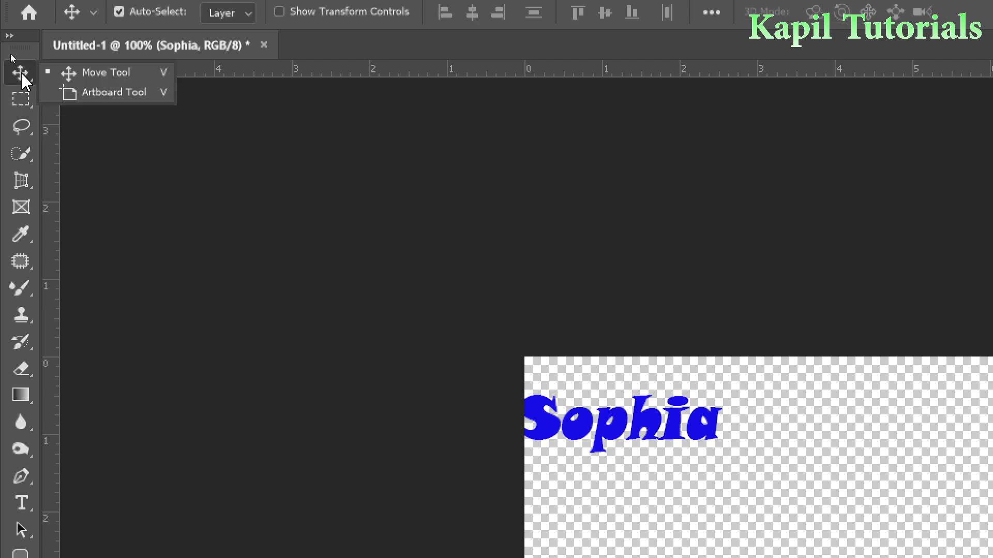
left_click(98, 82)
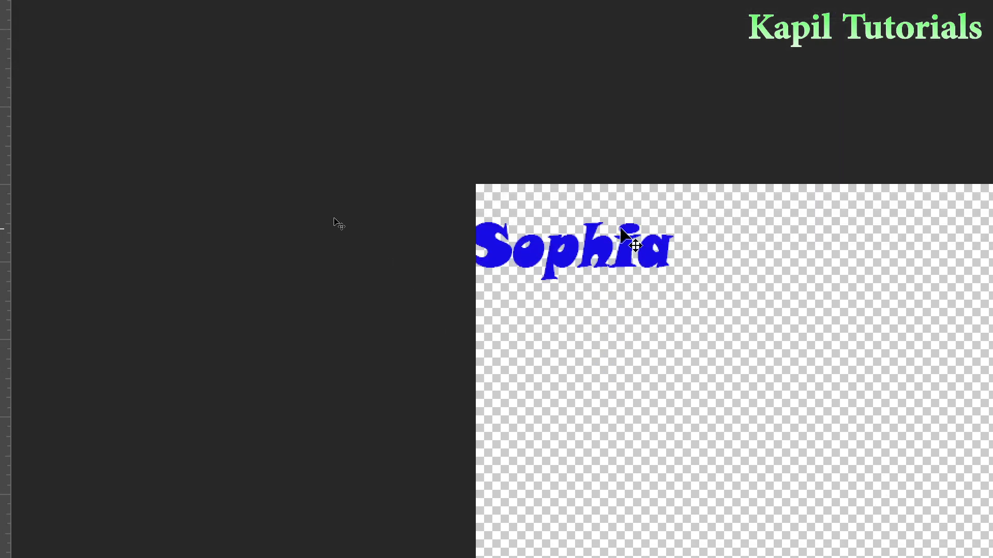
left_click_drag(624, 256, 842, 257)
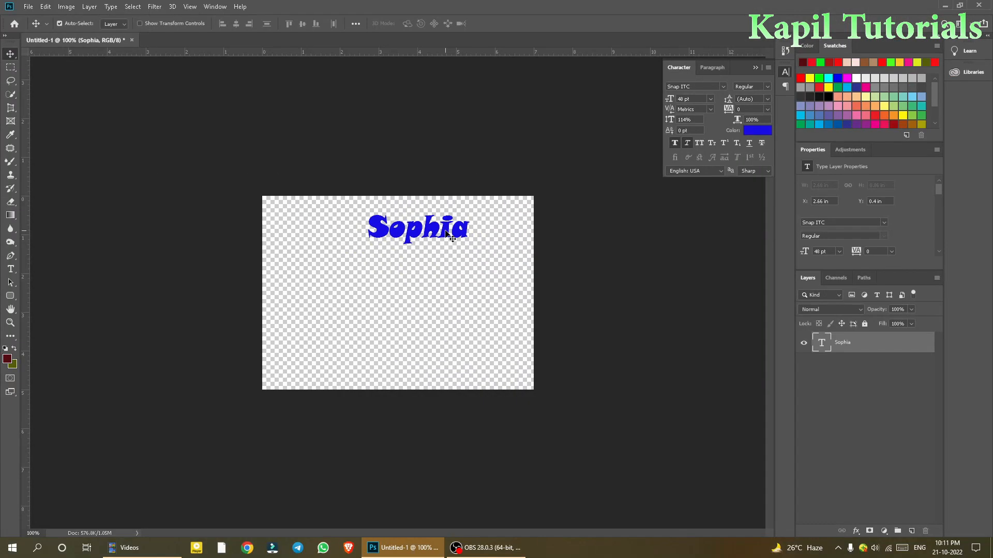
left_click_drag(445, 231, 427, 230)
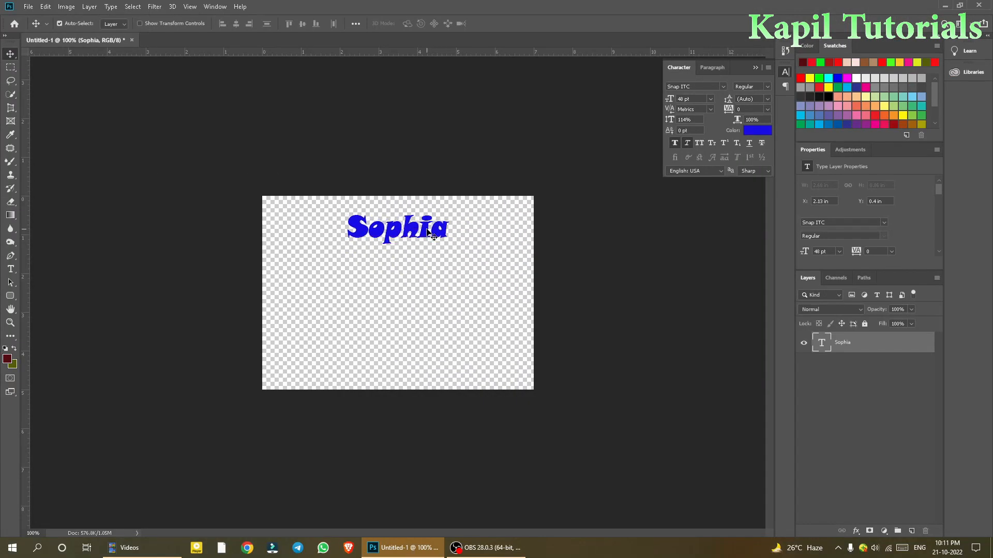
key("ctrl+plus")
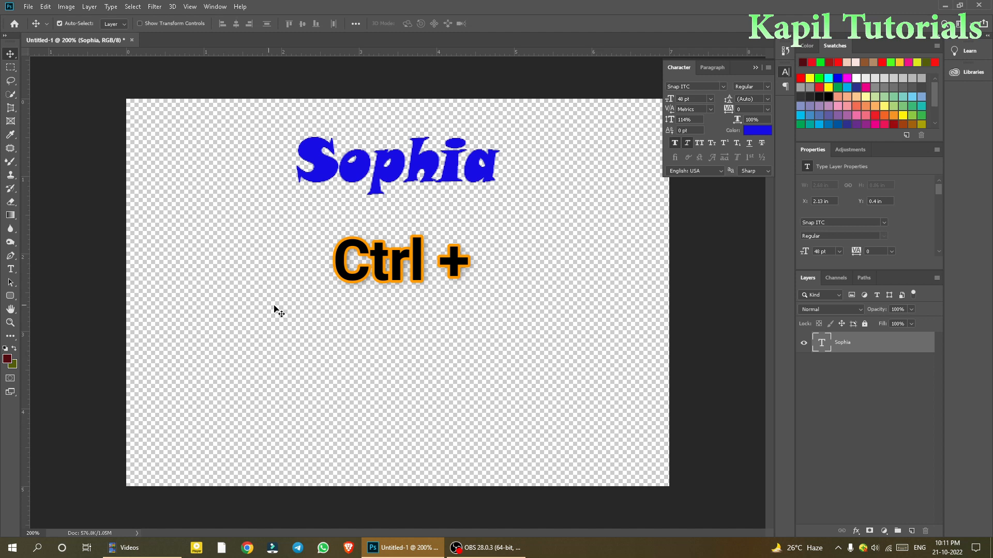
mouse_move(391, 176)
left_mouse_down()
mouse_move(381, 175)
mouse_move(402, 170)
left_mouse_up()
key("ctrl")
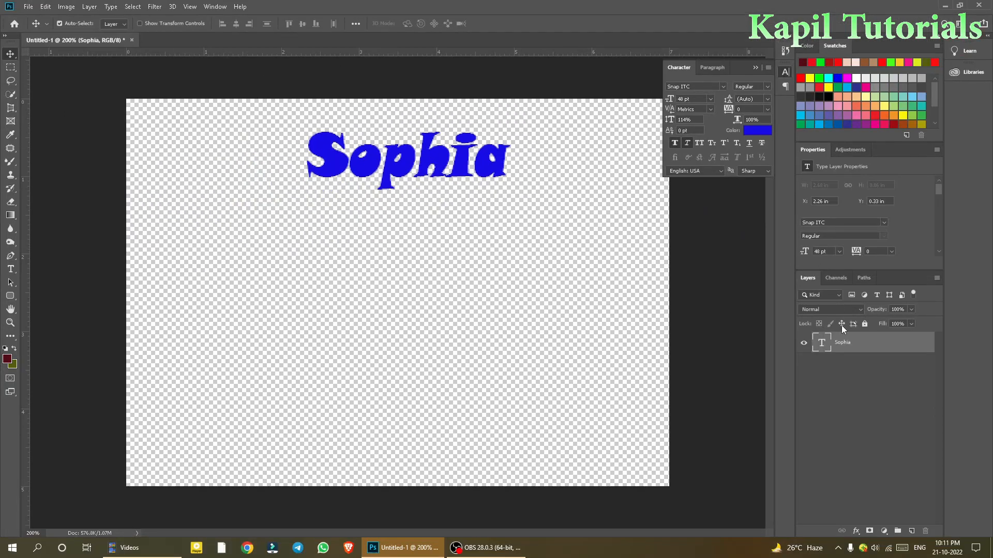
left_click_drag(467, 167, 470, 167)
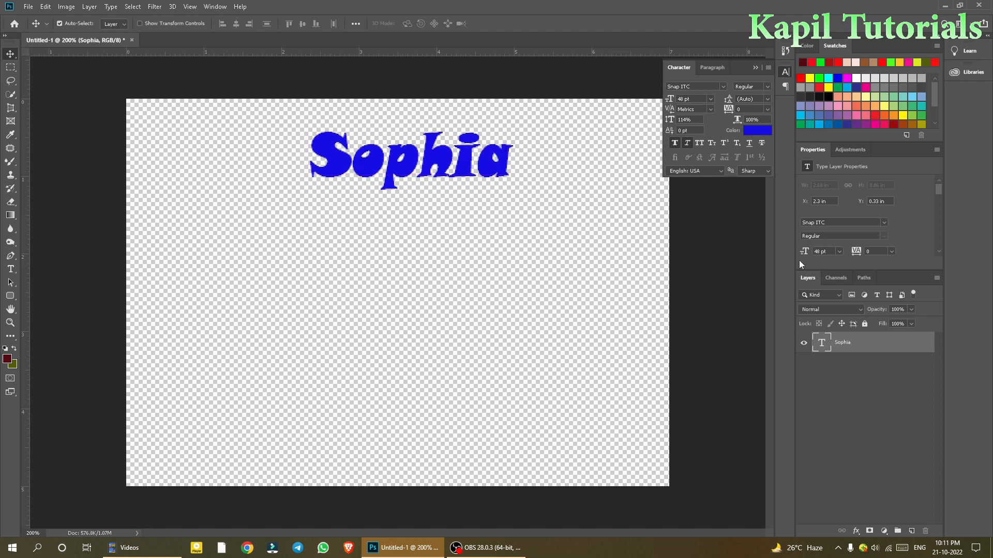
Select all the text in the text layer for editing and change its font to Cooper Black.
left_click(755, 68)
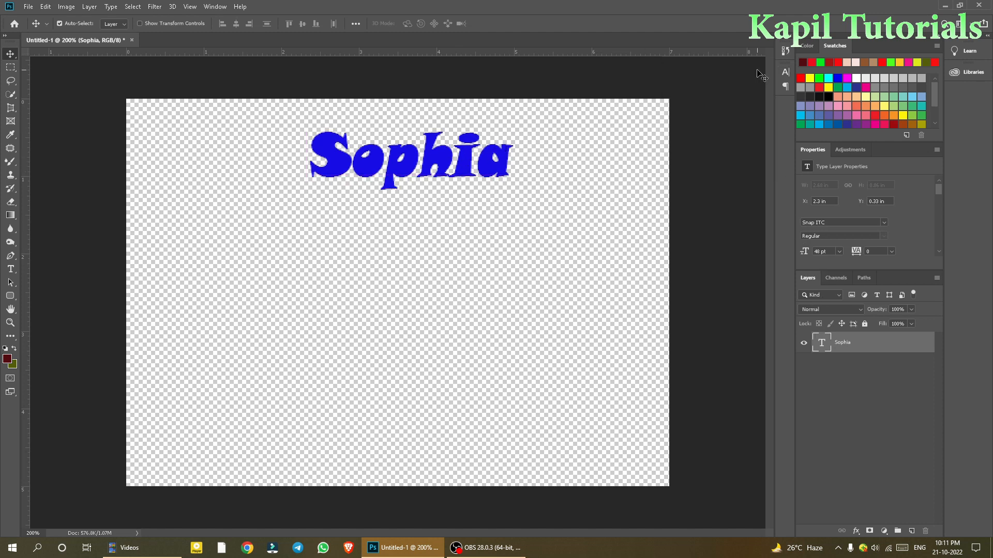
double_click(820, 344)
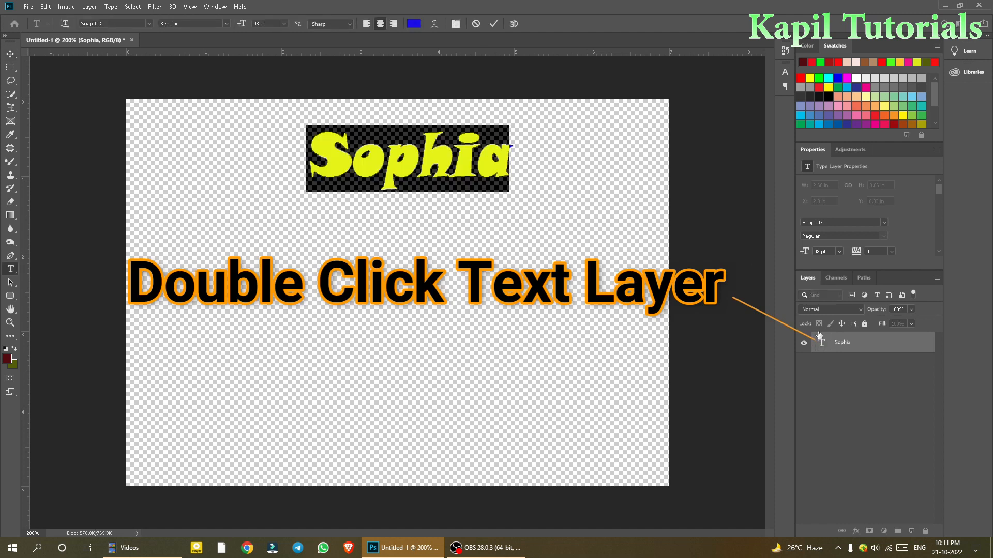
double_click(823, 346)
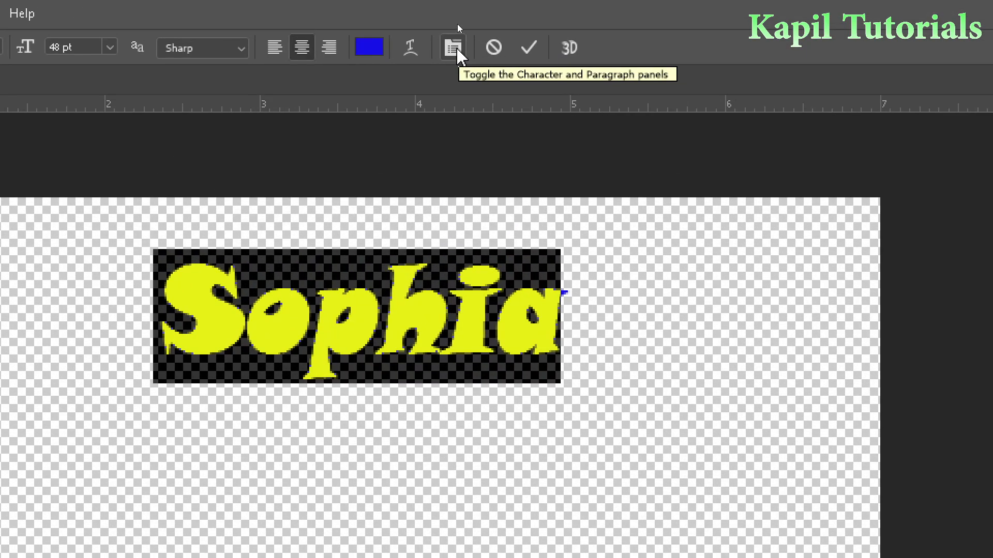
left_click(453, 49)
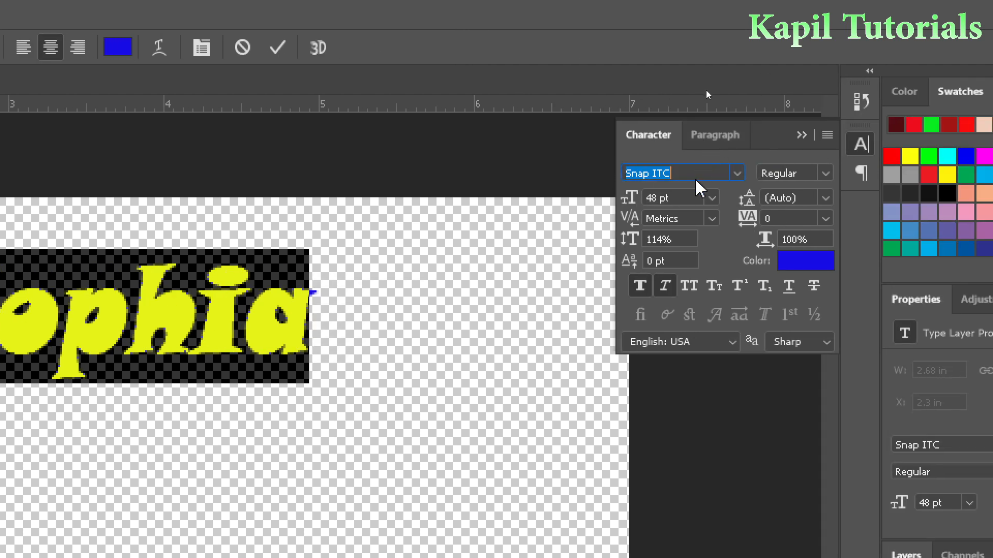
left_click(737, 173)
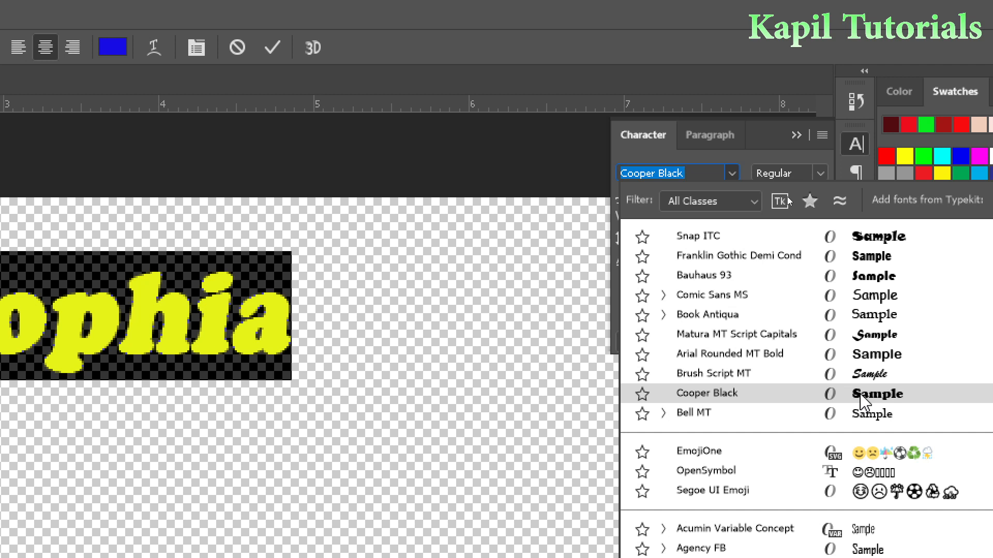
left_click(859, 393)
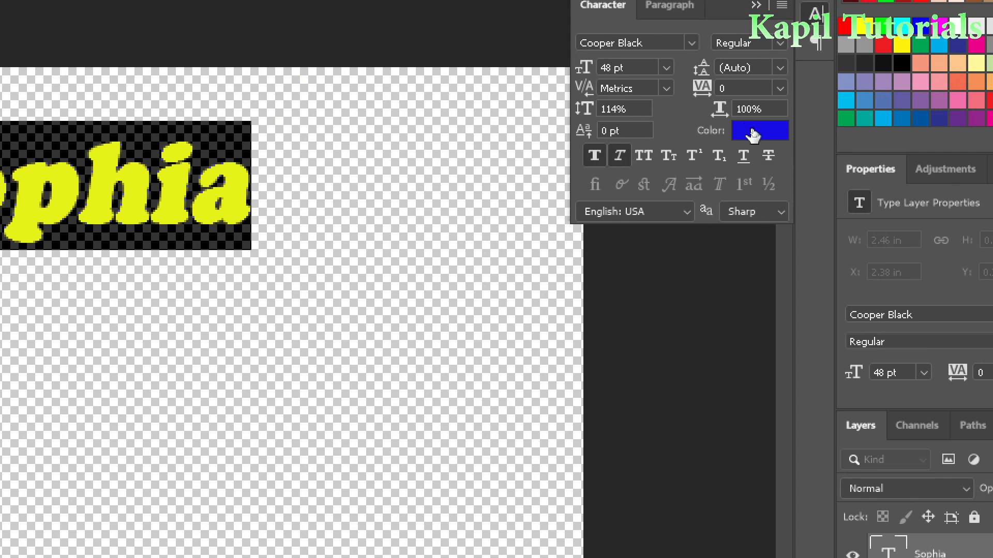
Change the selected text's color to red, hex f90a37.
left_click(755, 131)
left_click_drag(706, 295, 709, 220)
left_click(674, 215)
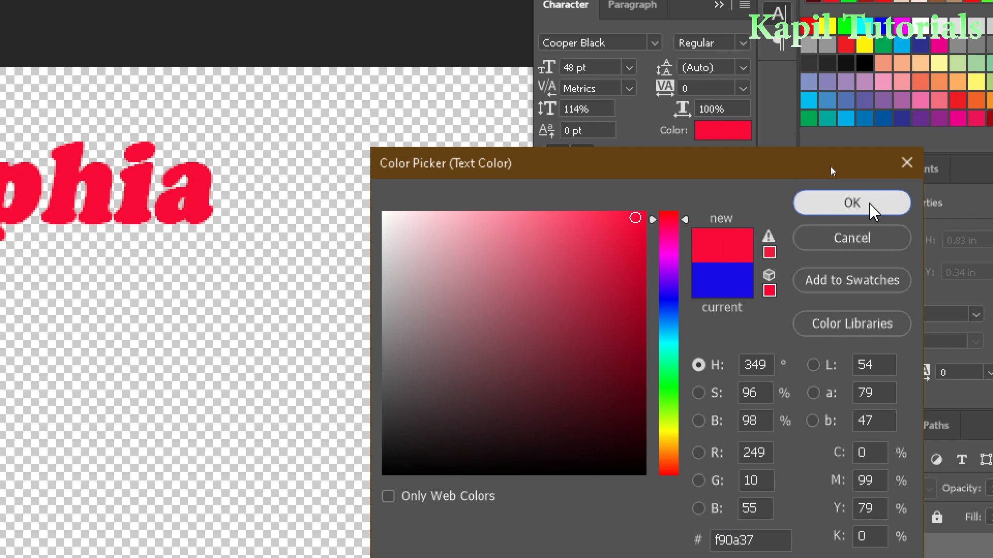
left_click(909, 208)
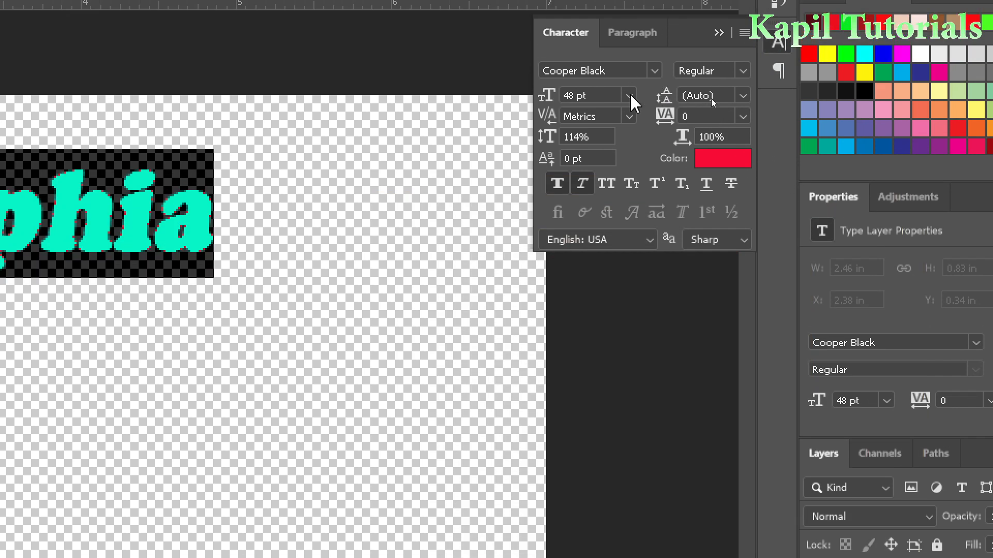
Set the selected text's font size to 60 pt and its vertical scale to 122%.
left_click(629, 96)
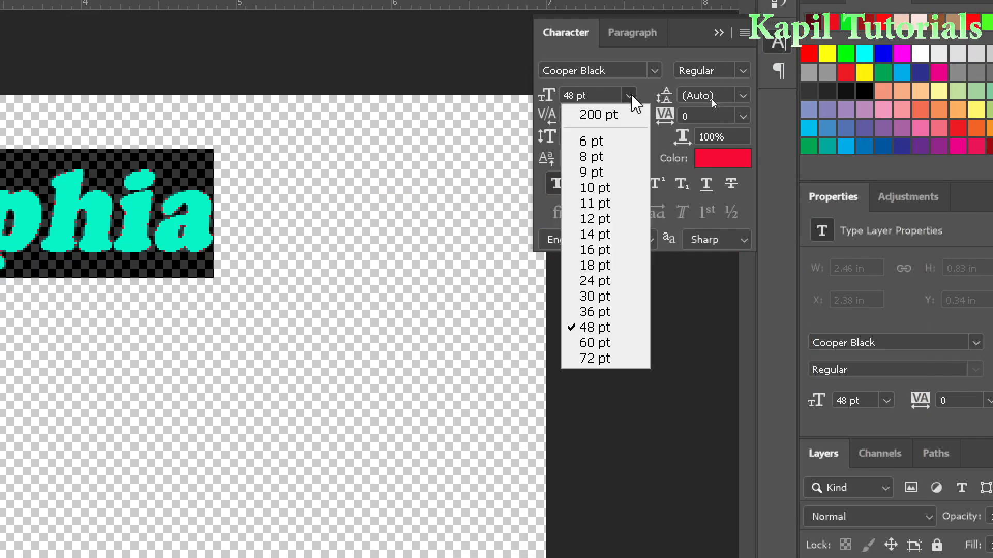
left_click(595, 343)
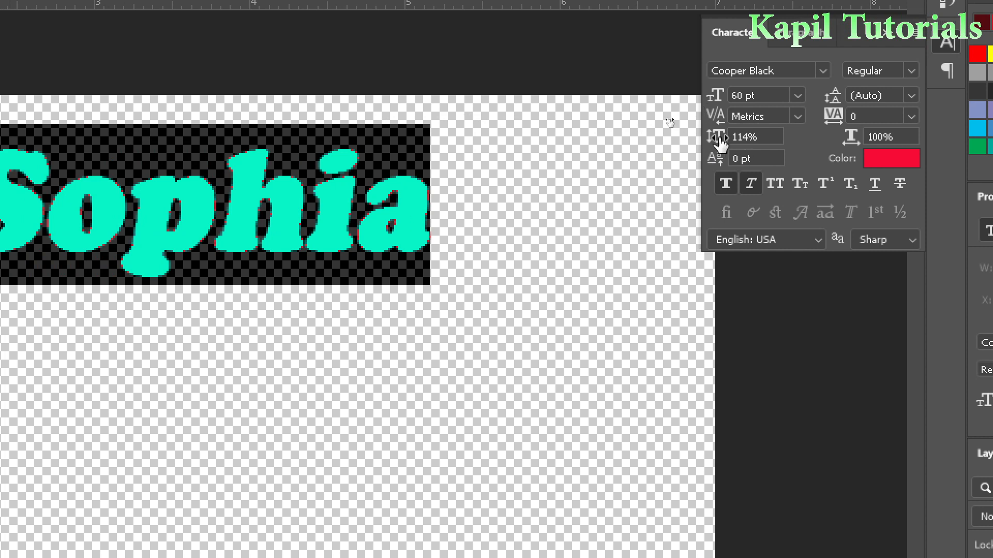
mouse_move(716, 142)
left_mouse_down()
mouse_move(734, 137)
mouse_move(713, 138)
mouse_move(733, 148)
mouse_move(683, 134)
mouse_move(705, 148)
mouse_move(726, 140)
left_mouse_up()
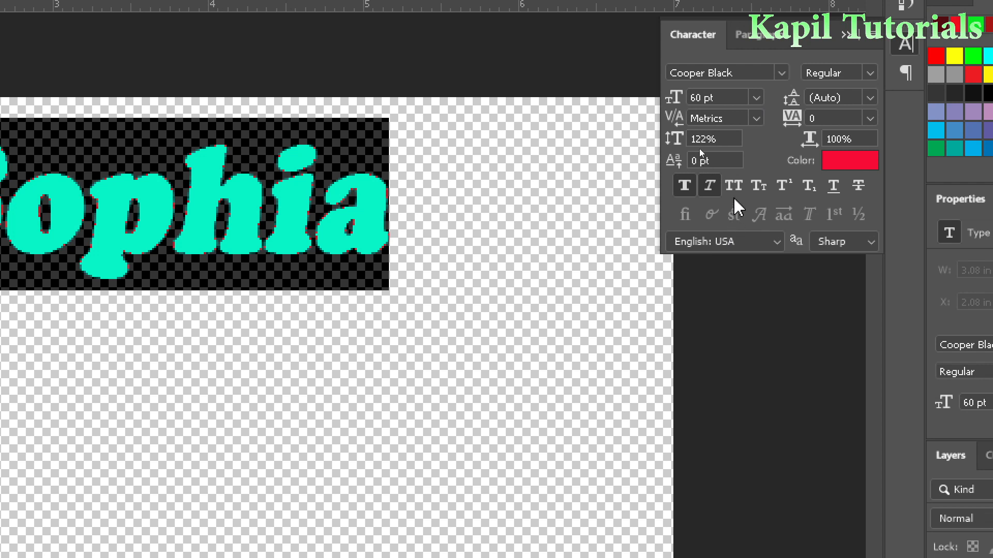
Try the selected text without faux bold and faux italic, and restore both styles.
left_click(684, 187)
left_click(685, 187)
left_click(685, 188)
left_click(710, 188)
left_click(710, 187)
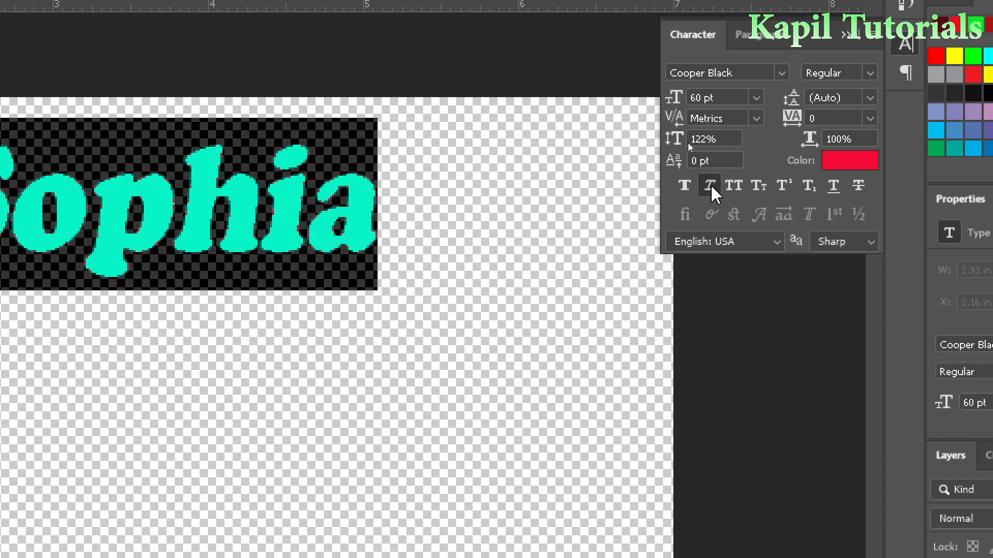
left_click(684, 186)
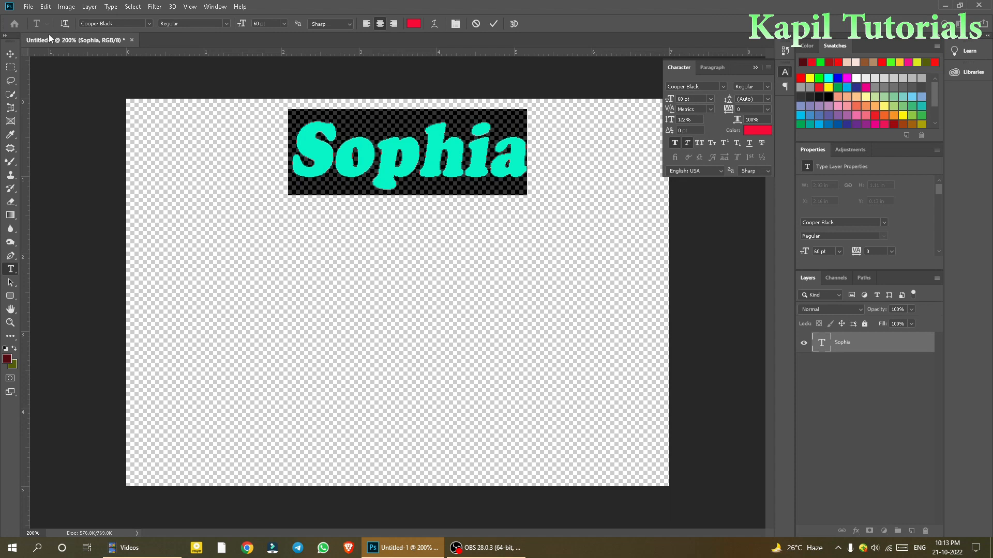
Commit the text edits and move the text about 0.15 in left and 0.11 in down.
left_click(10, 54)
left_click_drag(395, 170, 385, 178)
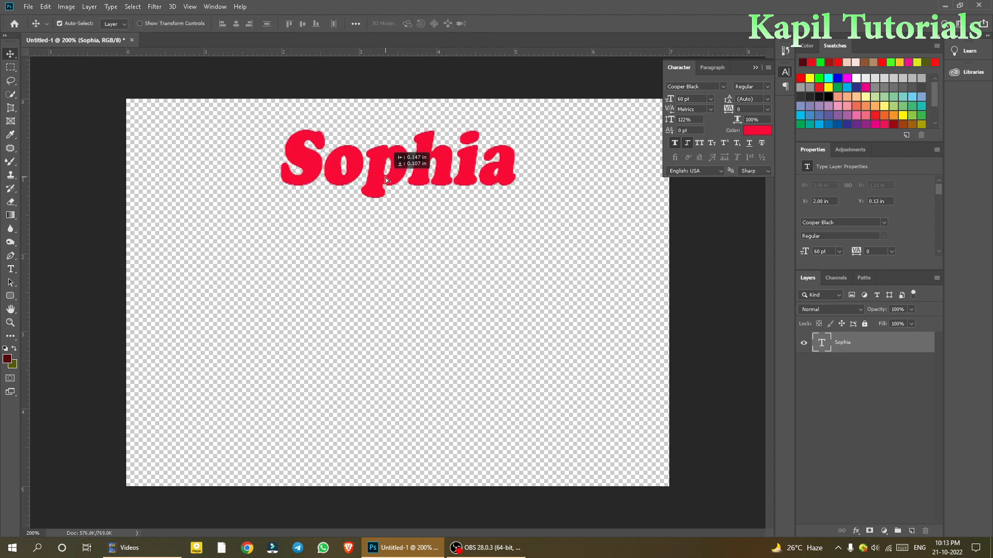
Add the vertical text "School" beside the red horizontal text, commit it and move it down so its first letter is on the canvas.
left_click(11, 273)
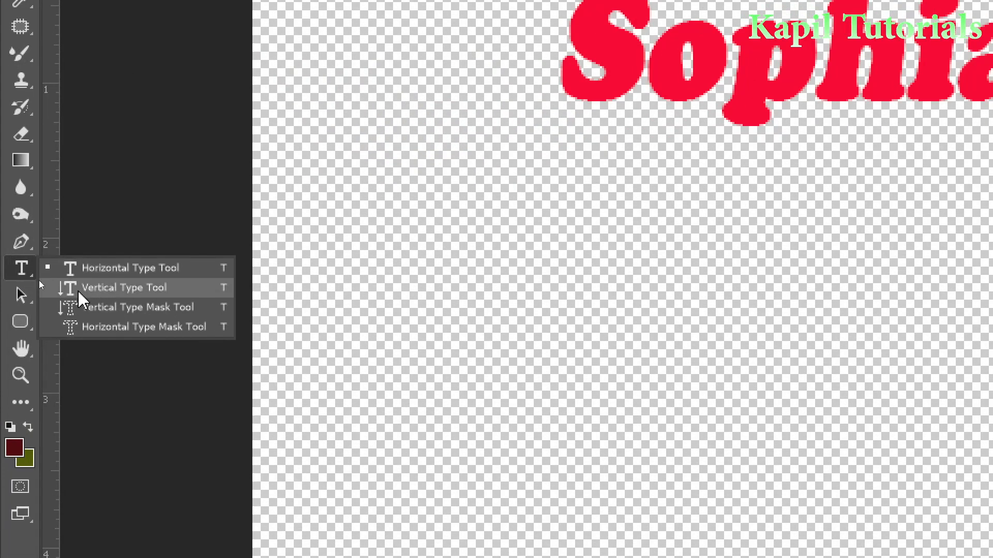
left_click(110, 288)
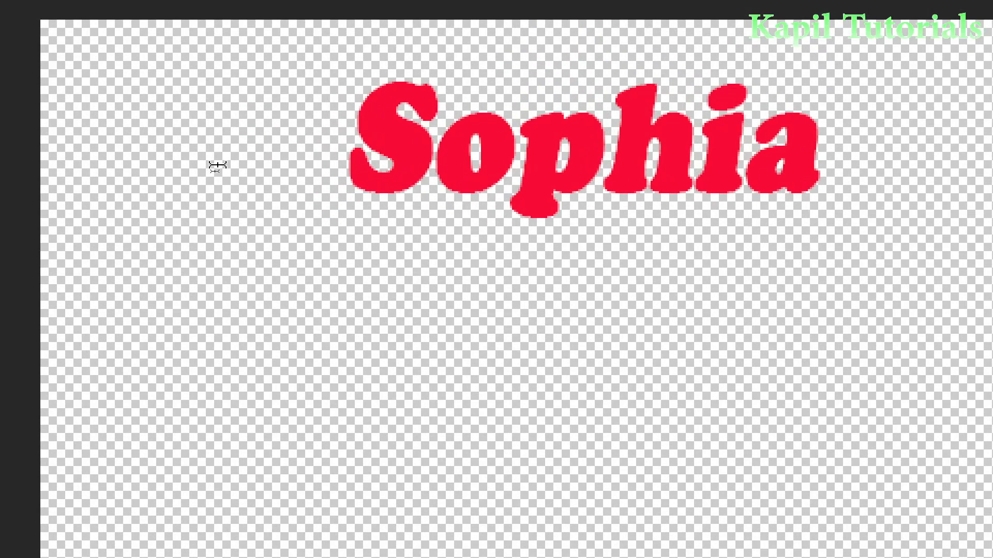
left_click(190, 169)
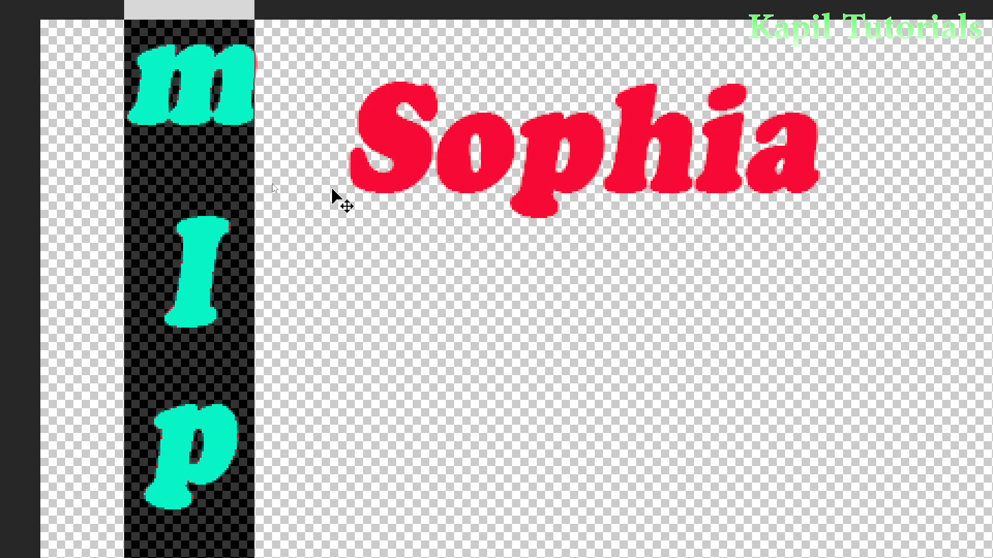
type("School")
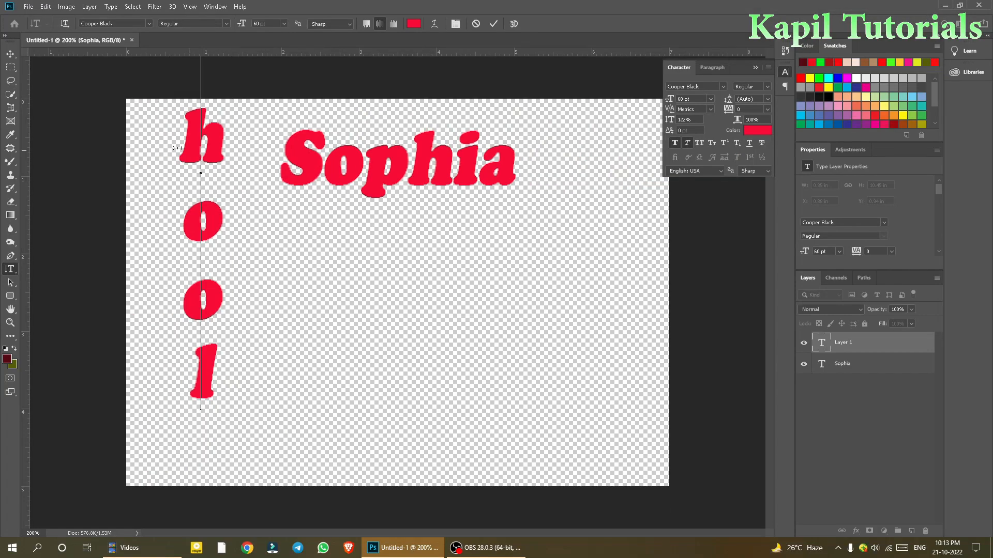
left_click(10, 54)
left_click_drag(188, 132, 188, 299)
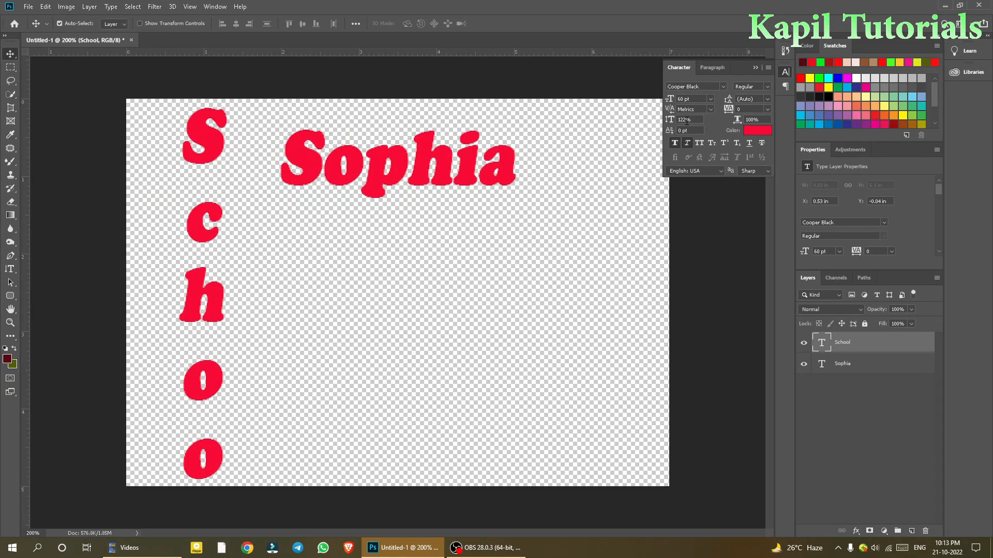
Reduce the "School" text's vertical scale to 100%, shift it up within the canvas, and lower the scale further to 85%.
key("ctrl")
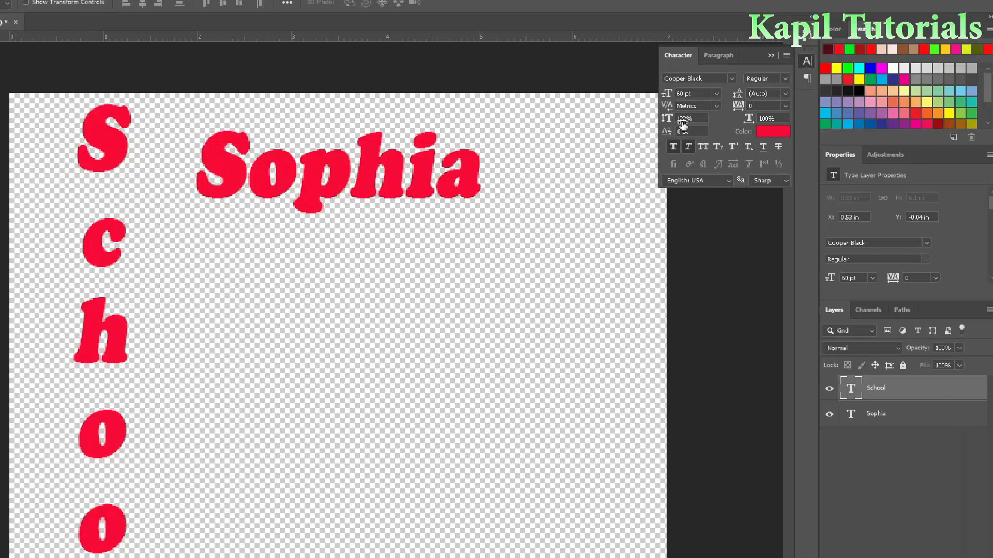
left_click(678, 121)
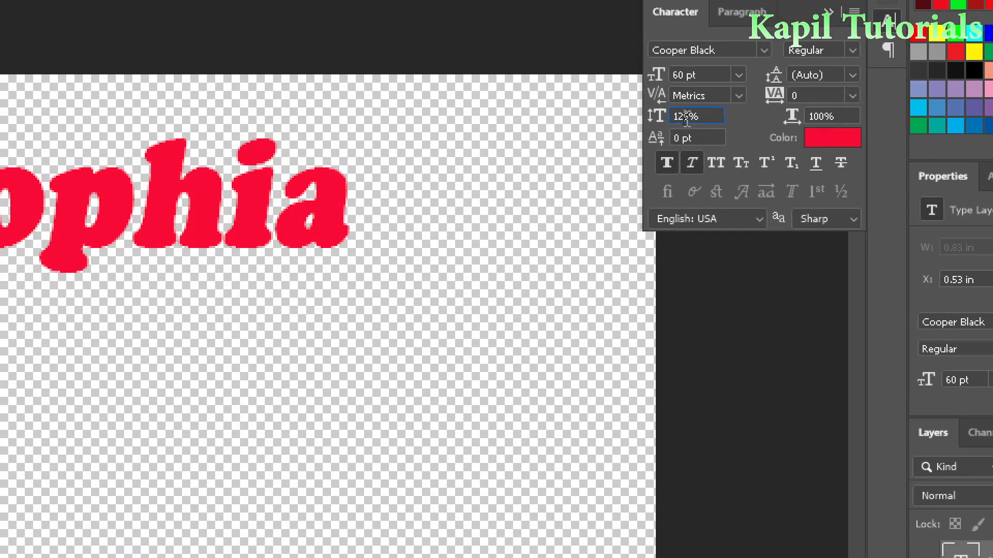
left_click_drag(701, 118, 642, 124)
type("100")
key("Return")
left_click_drag(207, 210, 209, 153)
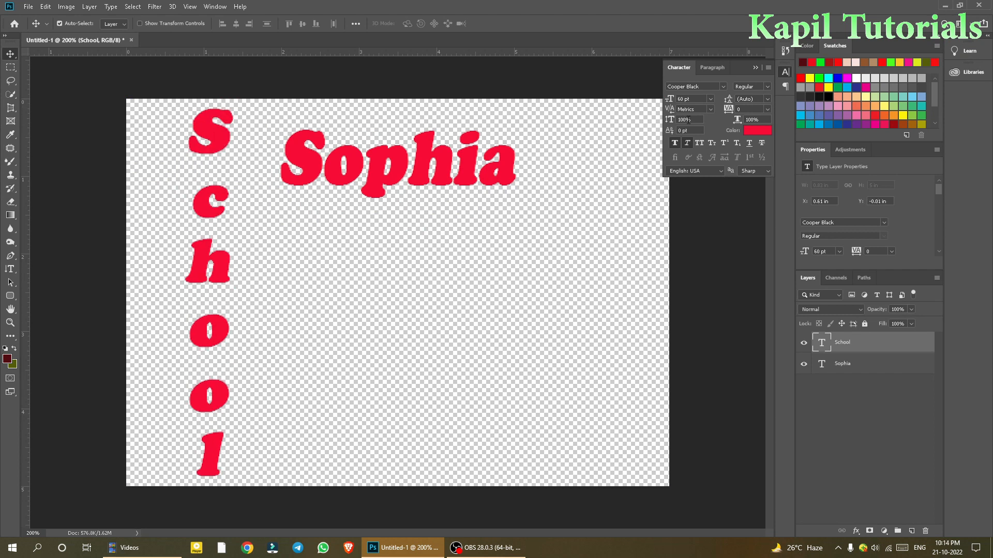
mouse_move(670, 122)
left_mouse_down()
mouse_move(654, 123)
mouse_move(681, 125)
mouse_move(667, 125)
left_mouse_up()
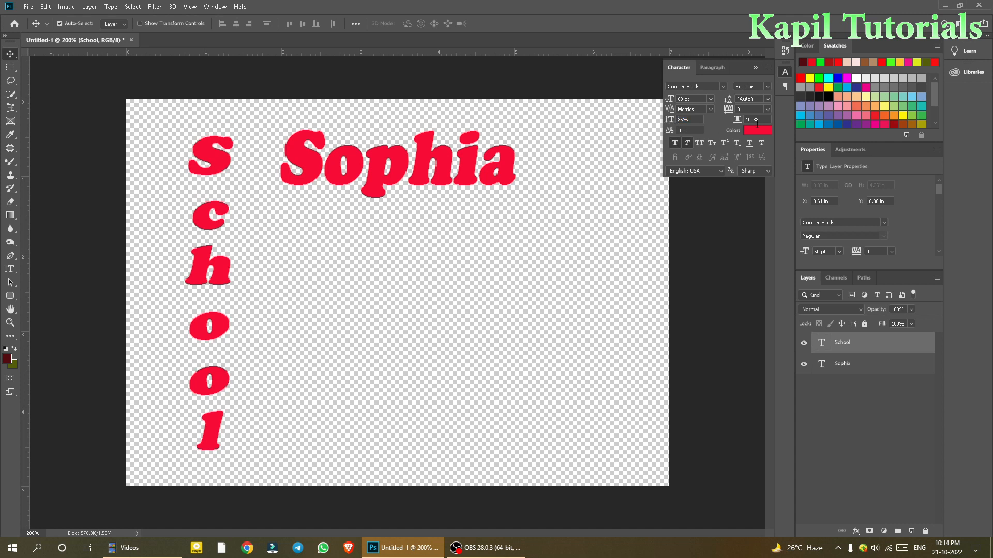
Change the "School" text's color to blue, hex 0a20f2, and move the text about 0.11 in left.
left_click(758, 131)
left_click_drag(732, 225, 714, 178)
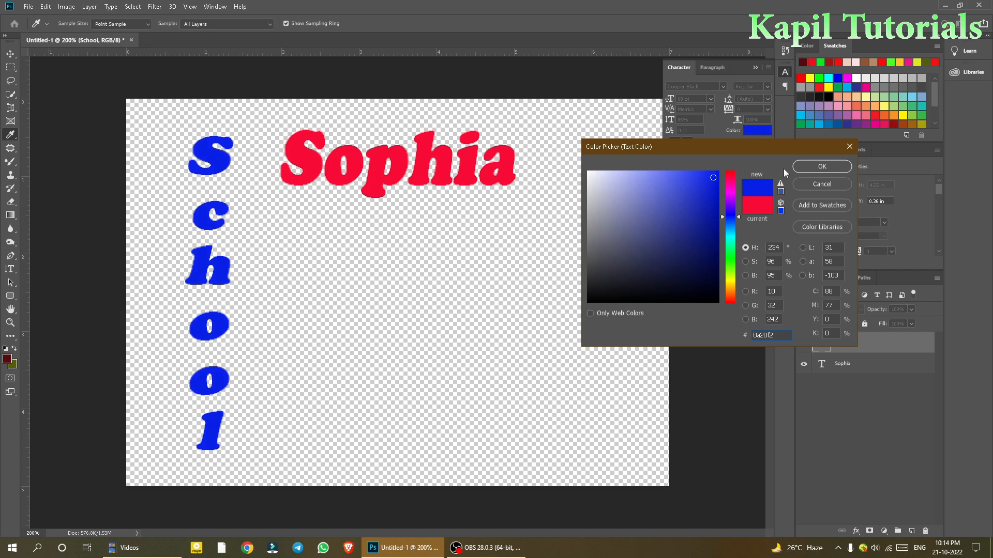
left_click(828, 169)
left_click_drag(209, 172, 201, 173)
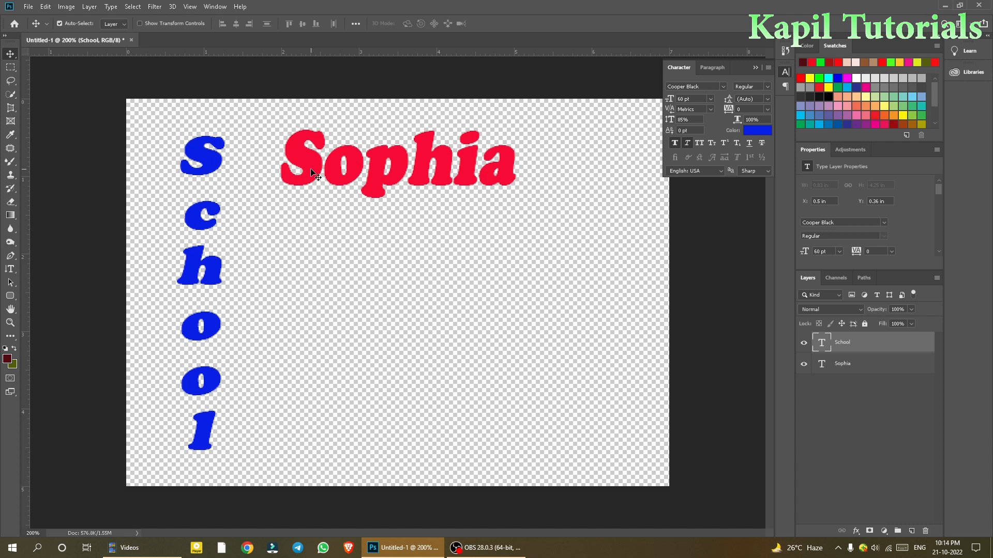
Add a new empty layer above the red text's layer and move it to the top of the layer stack.
left_click(842, 370)
left_click(842, 345)
left_click(842, 364)
left_click(841, 343)
left_click(839, 364)
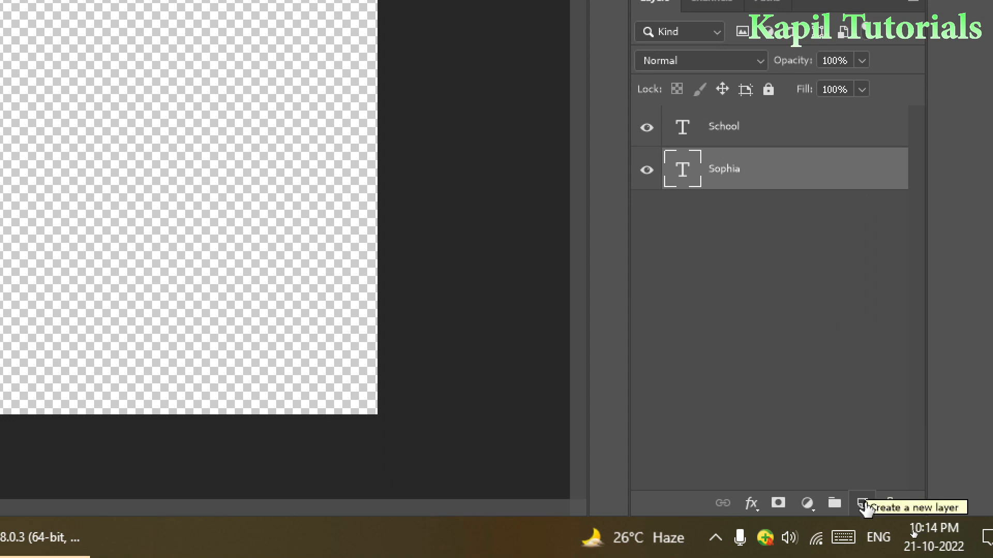
left_click(863, 504)
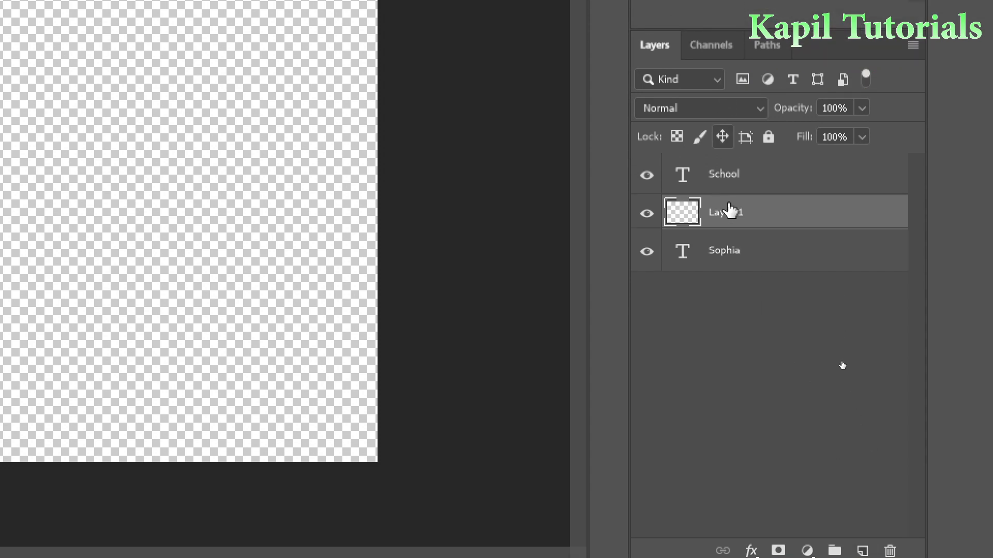
left_click_drag(730, 210, 729, 171)
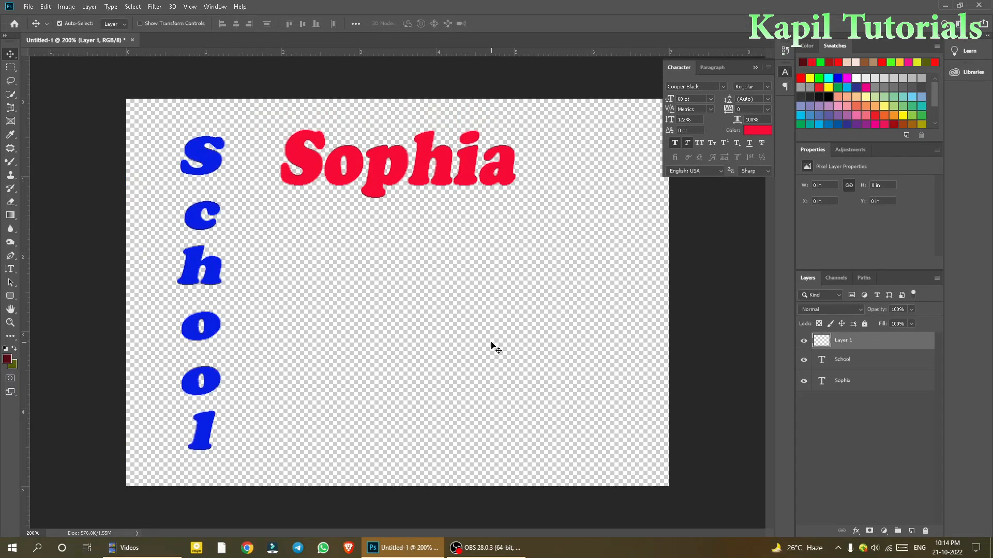
Create a "Mask Tool" text selection below the red text on the new layer with the Horizontal Type Mask tool.
left_click(8, 271)
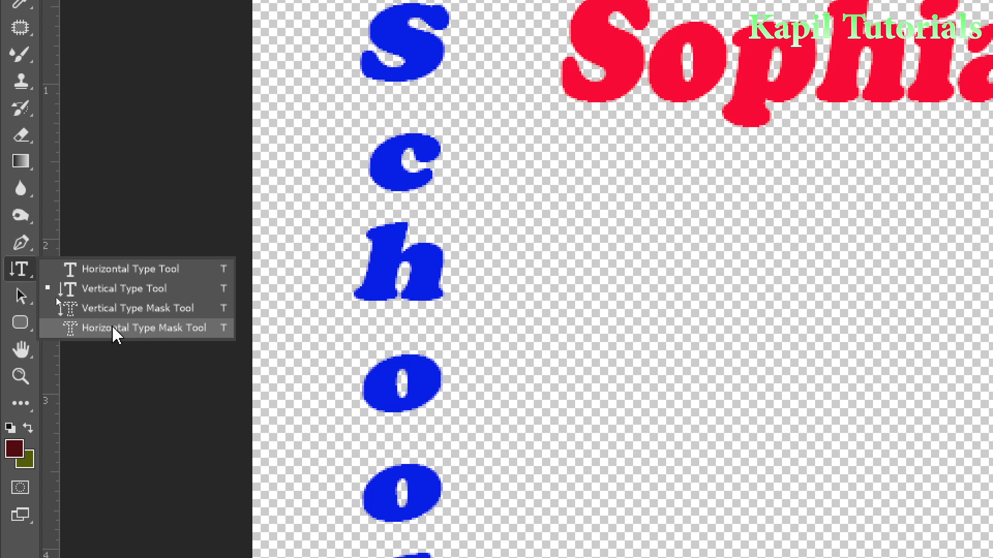
left_click(114, 334)
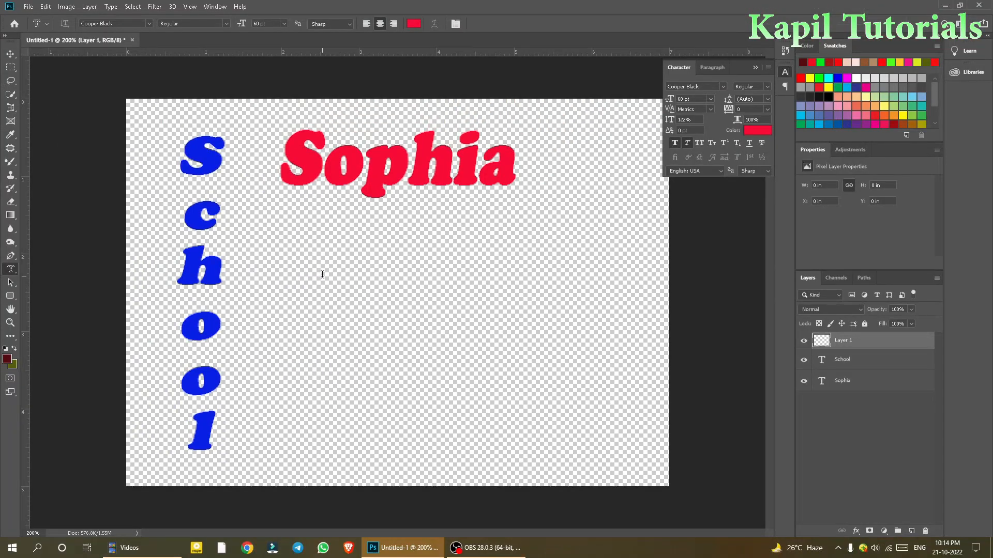
left_click(296, 272)
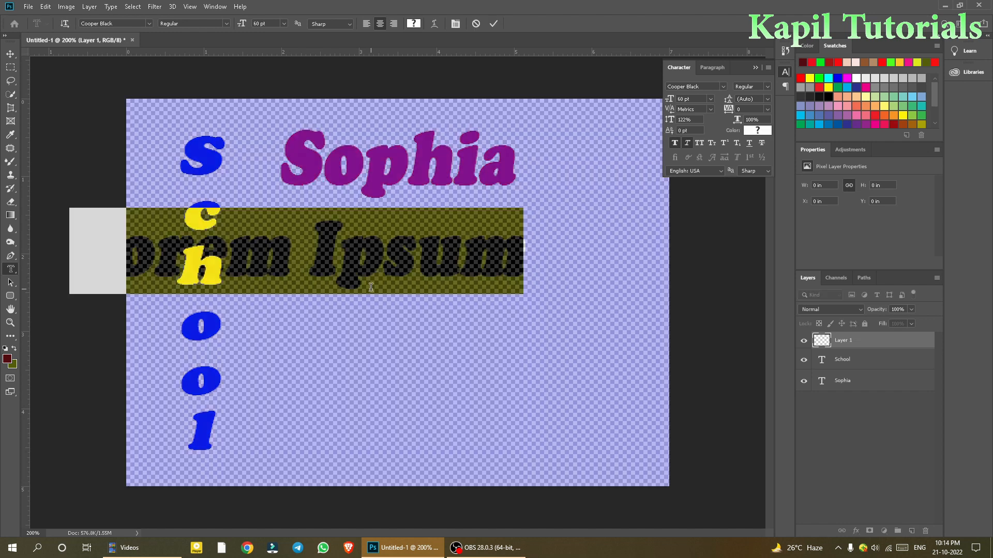
type("Mask")
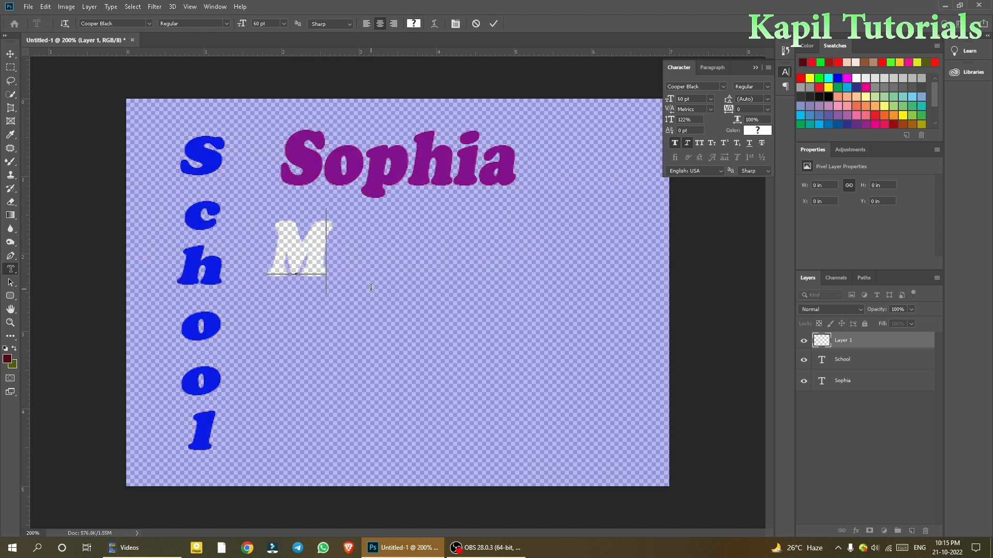
type(" Tool")
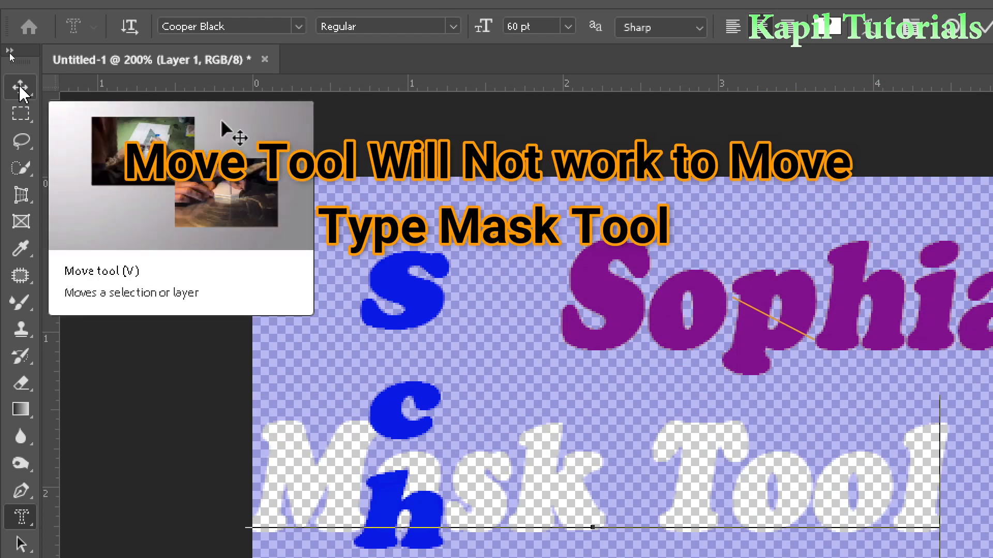
left_click(21, 91)
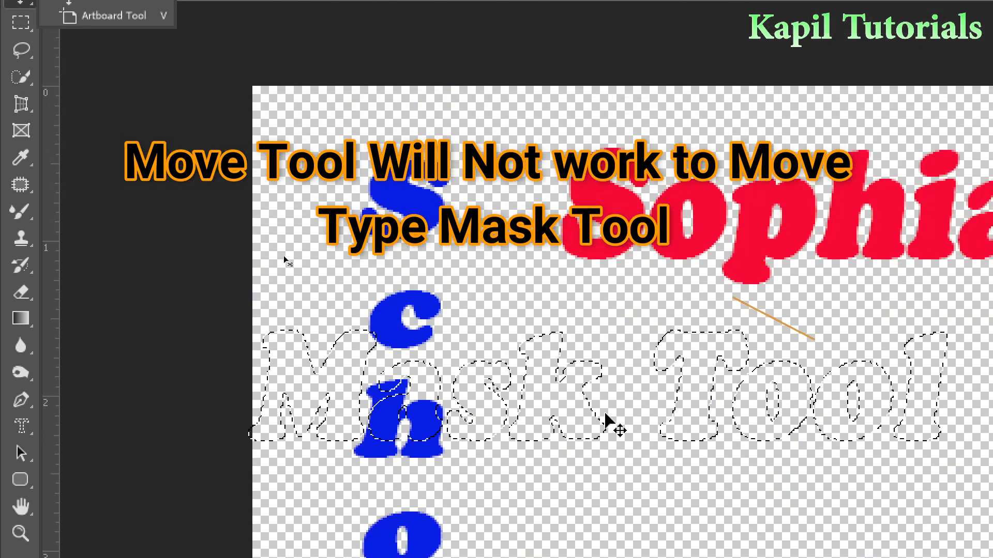
Try to move the "Mask Tool" selection with the Move tool.
left_click(550, 407)
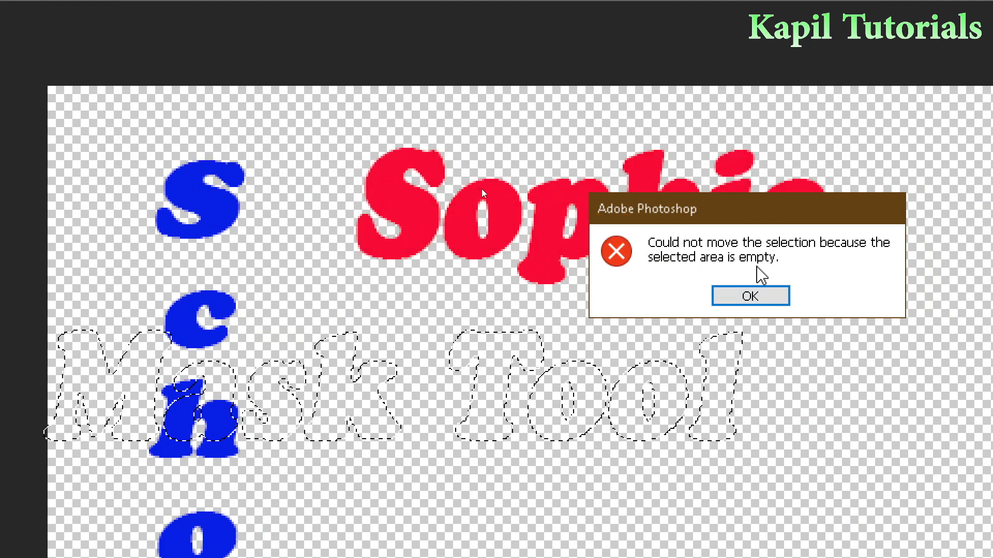
left_click(751, 297)
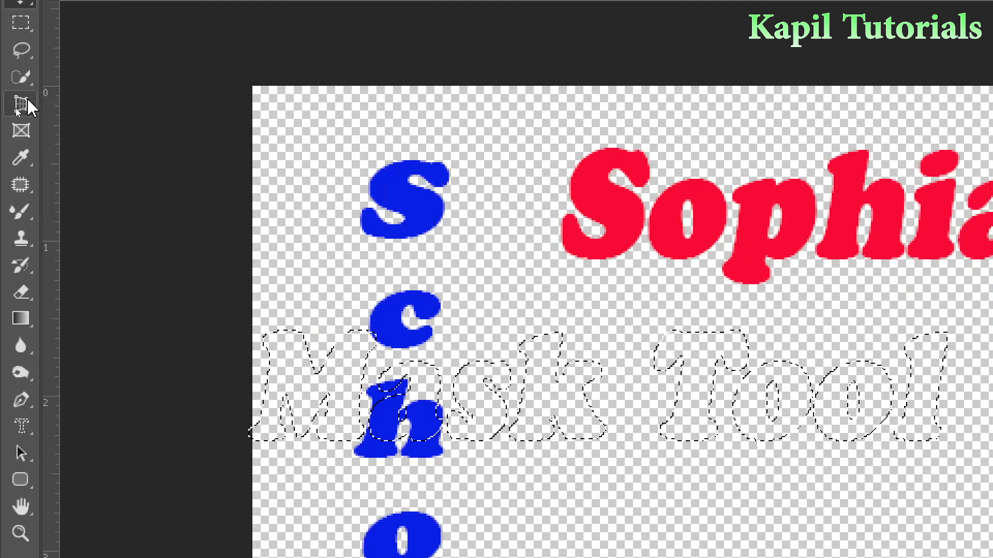
Move the "Mask Tool" selection outline right, clear of the "School" text, using the Rectangular Marquee tool.
right_click(21, 23)
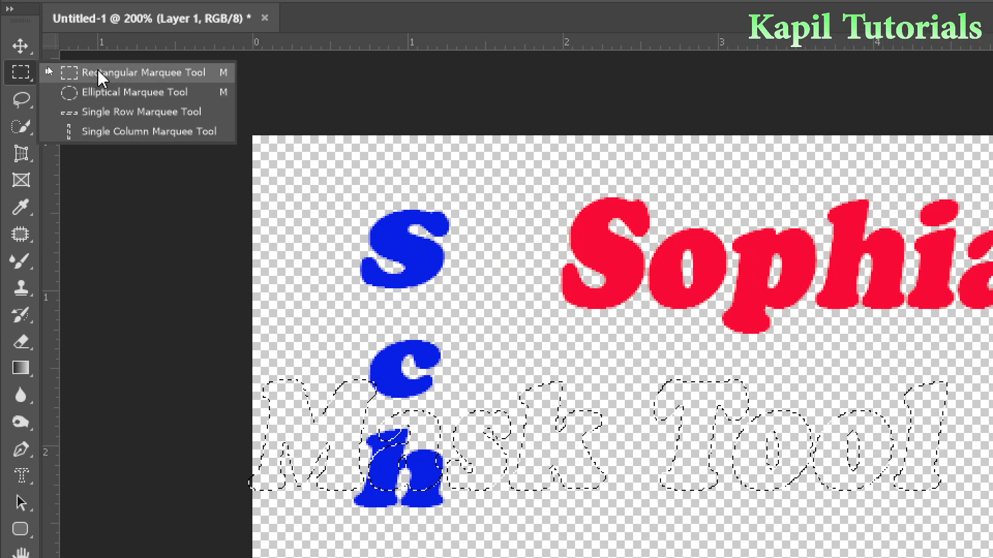
left_click(99, 75)
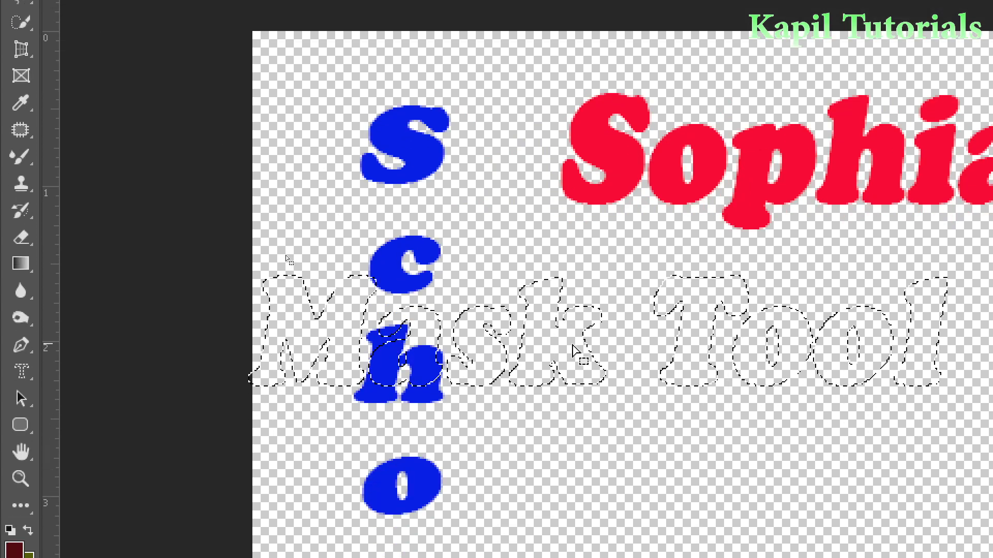
left_click_drag(576, 353, 752, 349)
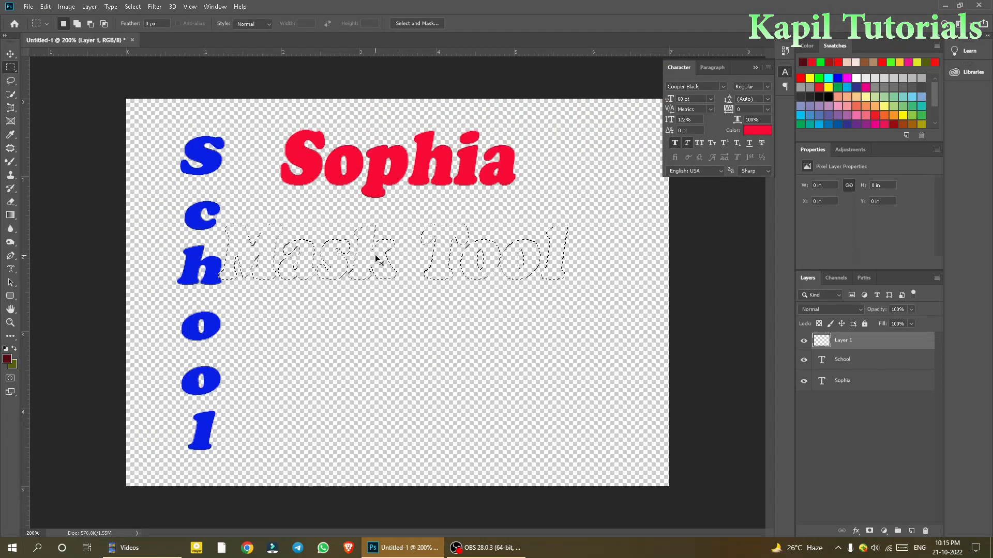
left_click_drag(371, 264, 382, 268)
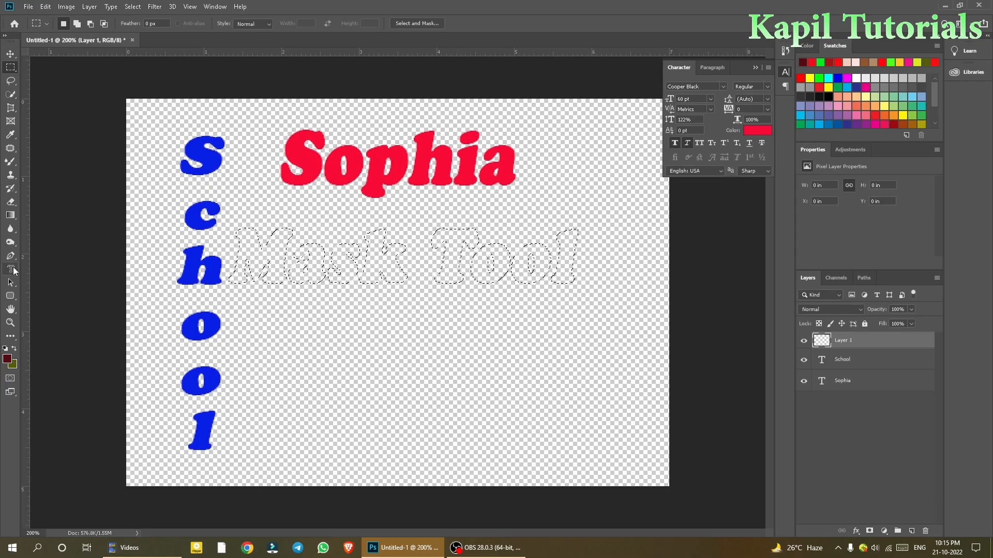
Fill the "Mask Tool" selection with a linear rainbow gradient running from its first letter to its last.
left_click(10, 215)
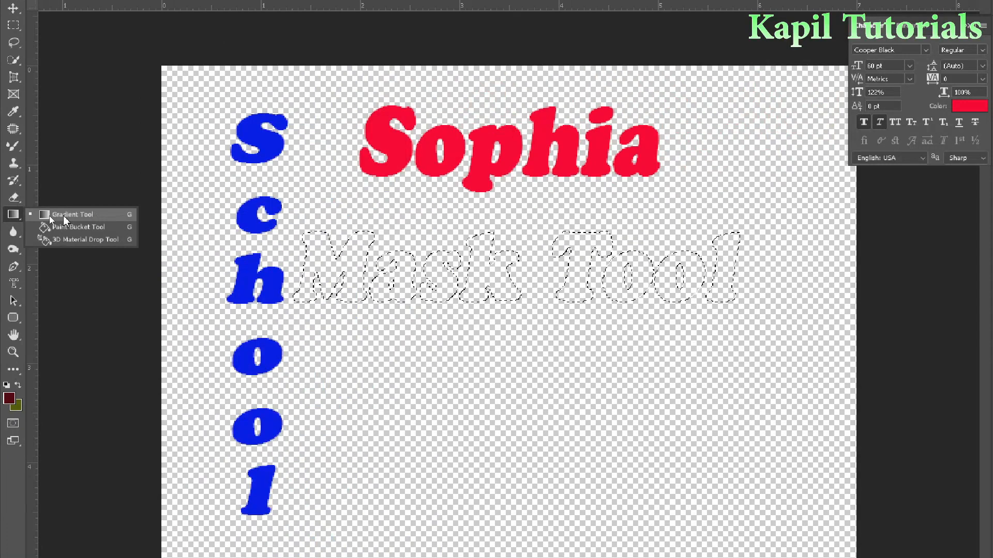
left_click(65, 220)
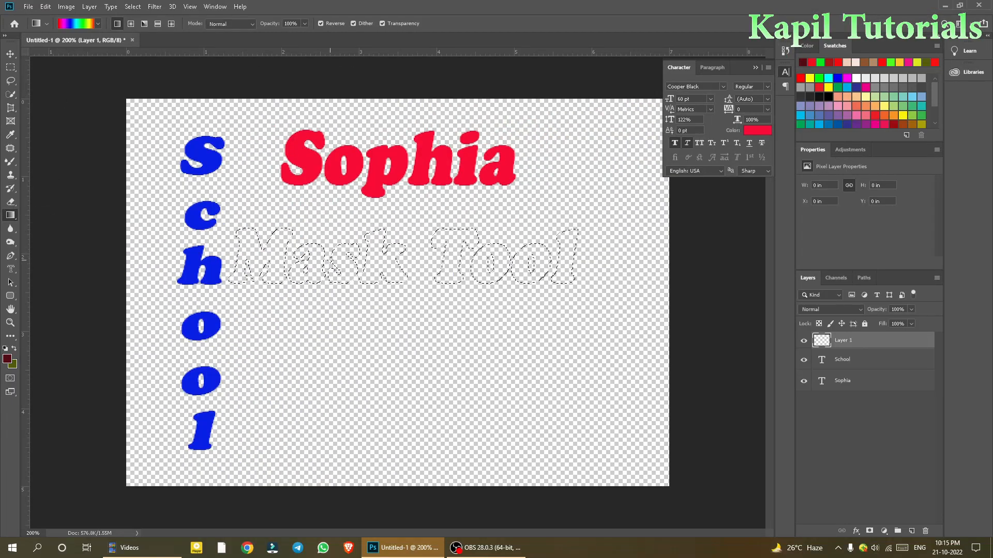
left_click_drag(241, 243, 491, 266)
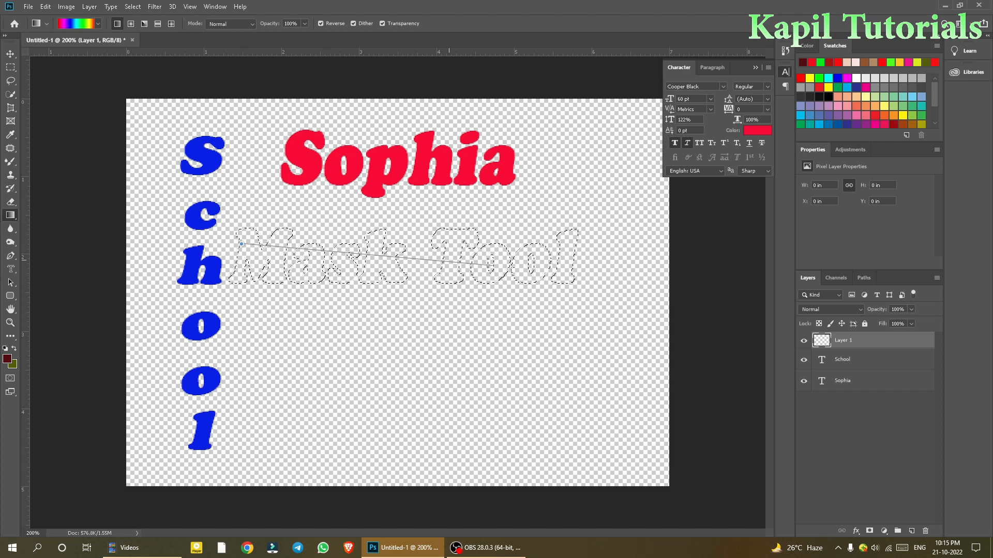
left_click_drag(572, 269, 573, 270)
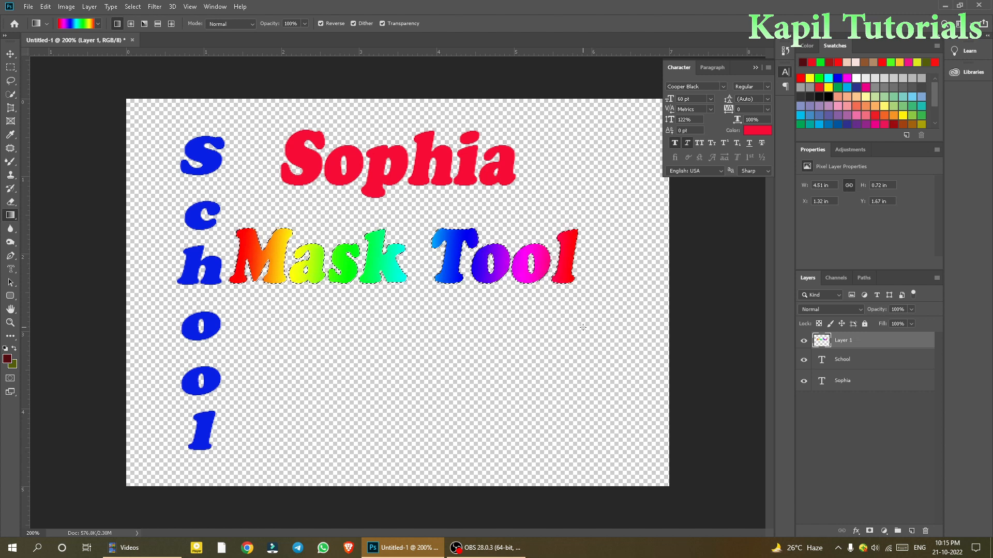
Deselect the outline and move the gradient-filled "Mask Tool" lettering slightly right with the Move tool.
key("ctrl+d")
left_click(11, 54)
left_click_drag(366, 275, 385, 267)
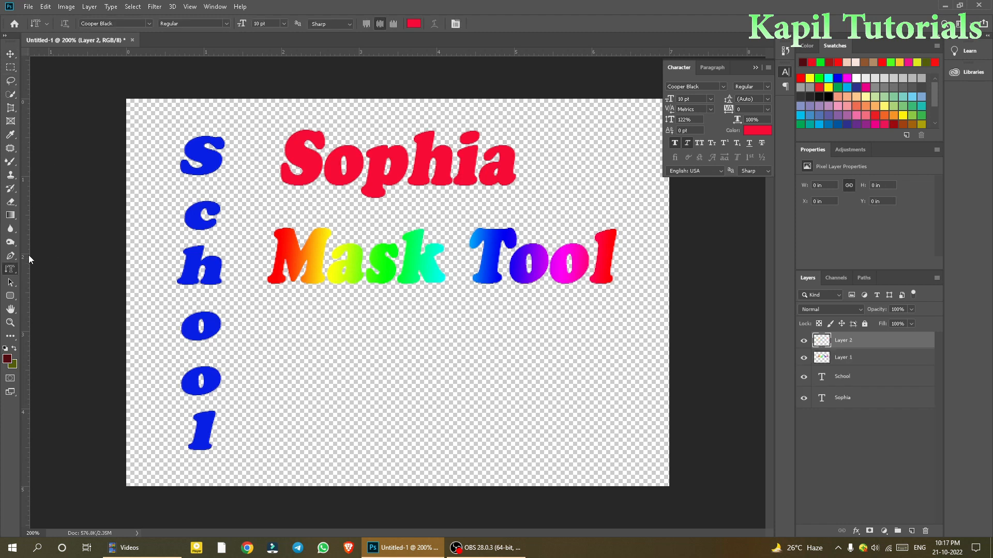
Create vertical type mask text reading "Photoshop" at 16 pt, starting around the "M" of "Mask Tool", with the Vertical Type Mask tool.
right_click(9, 267)
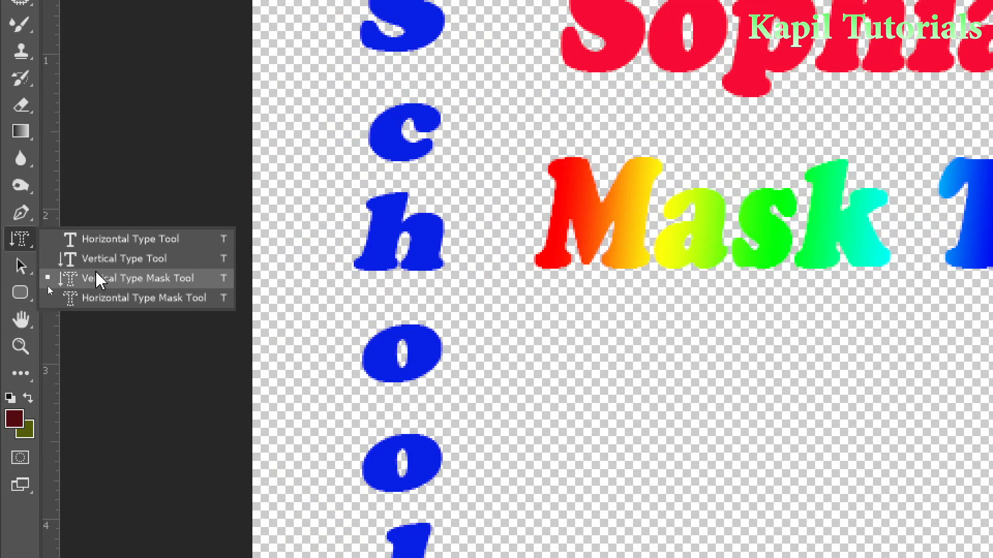
left_click(98, 279)
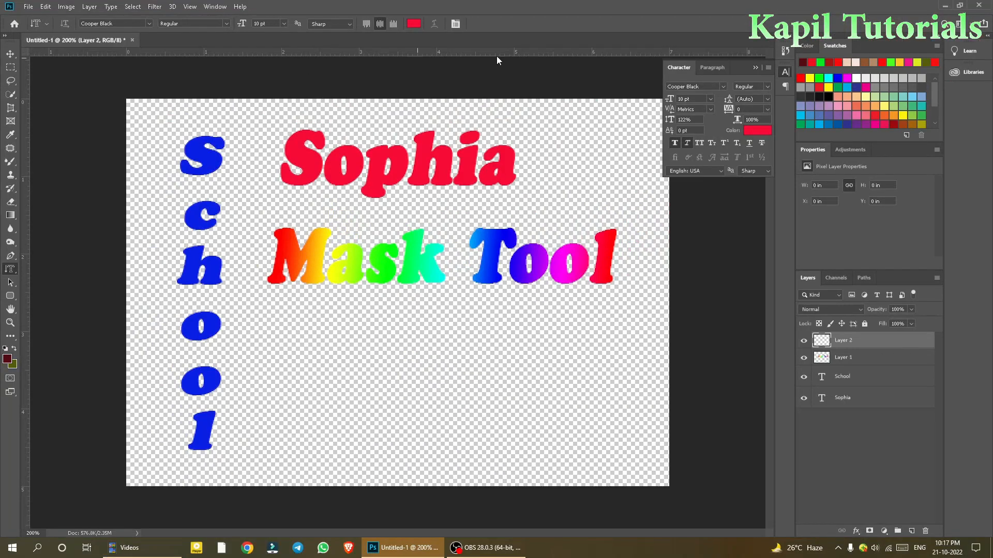
left_click(709, 99)
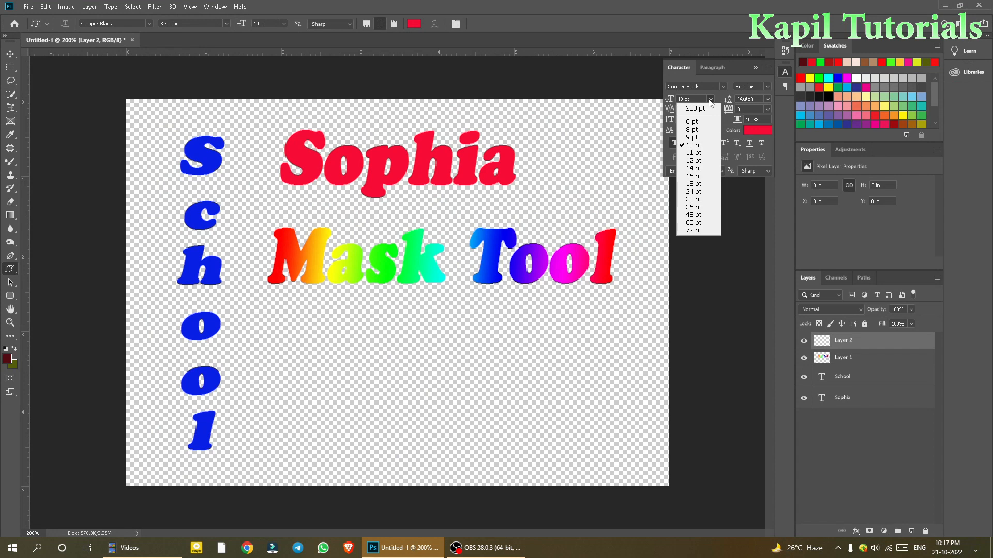
left_click(697, 176)
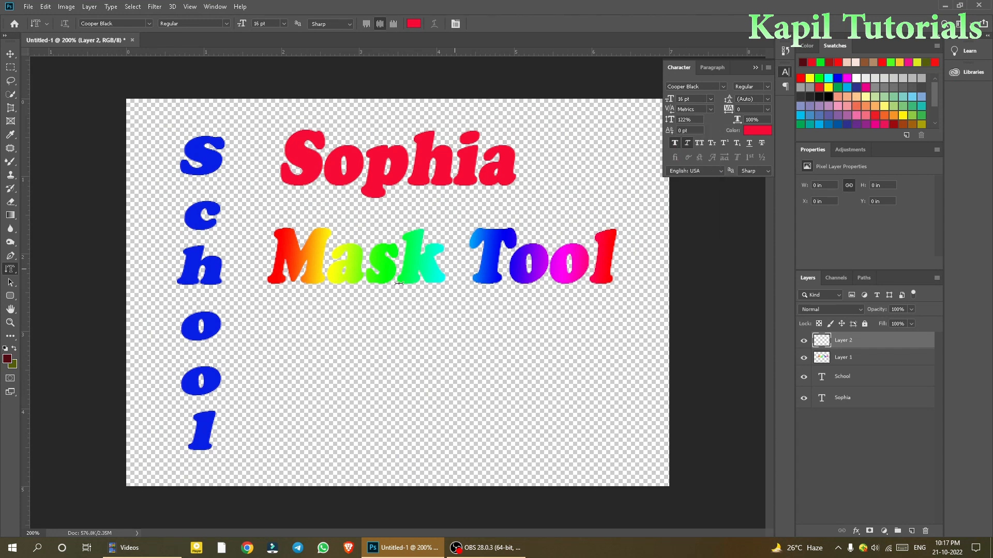
left_click(292, 306)
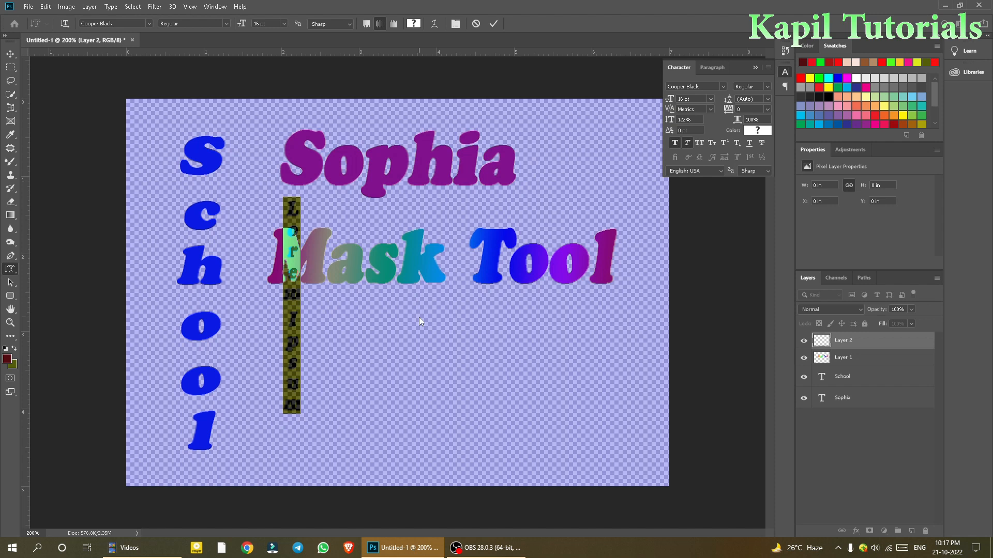
type("Photoshop")
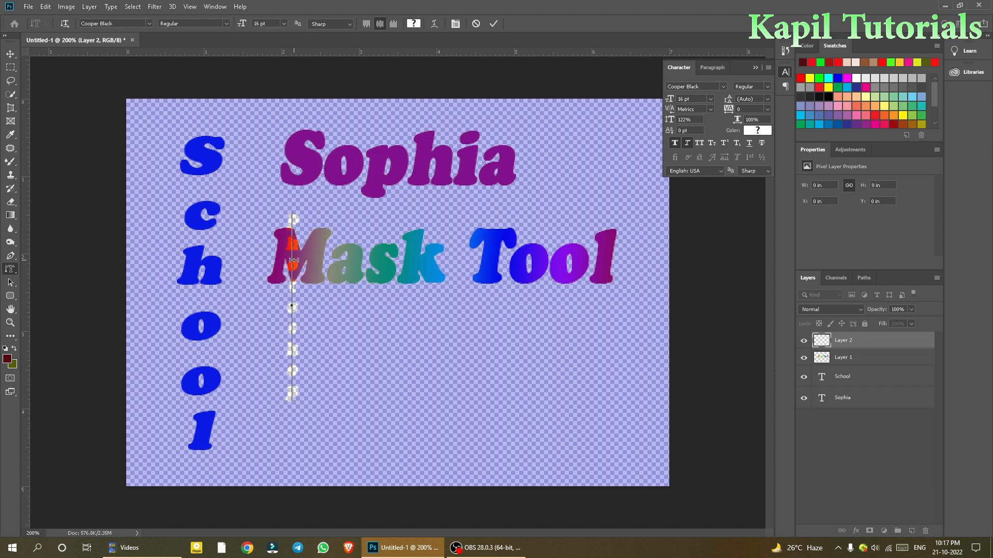
Set the type size to 24 pt and commit the "Photoshop" mask text as a selection.
left_click(711, 99)
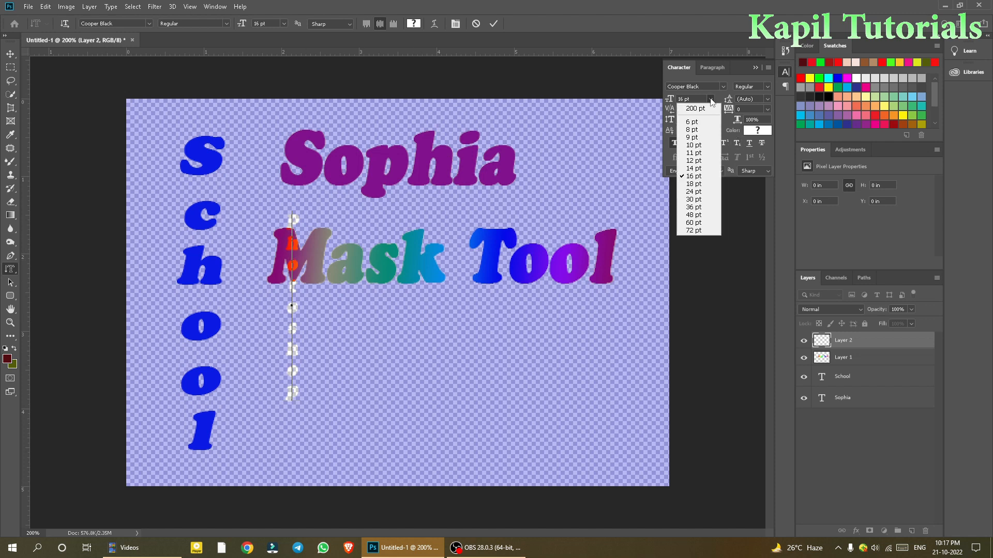
key("Escape")
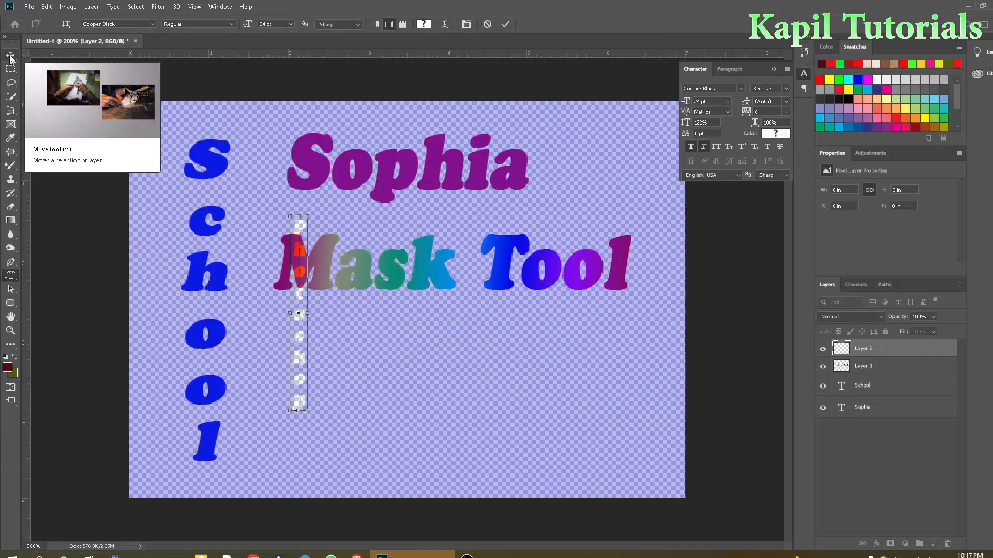
left_click(10, 54)
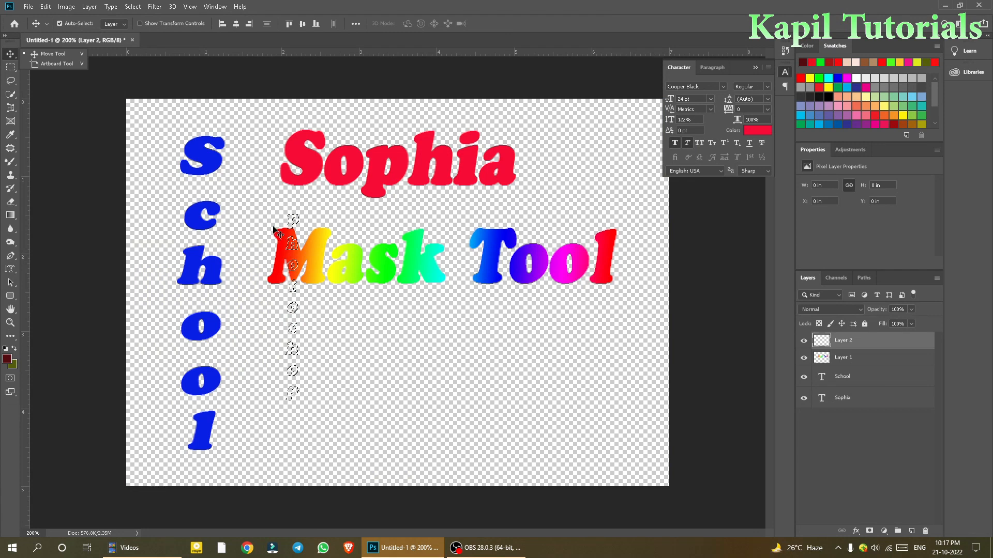
Move the "Photoshop" selection outline about 1 in down, below "Mask Tool", using the Rectangular Marquee tool, and try to free-transform it.
left_click(11, 69)
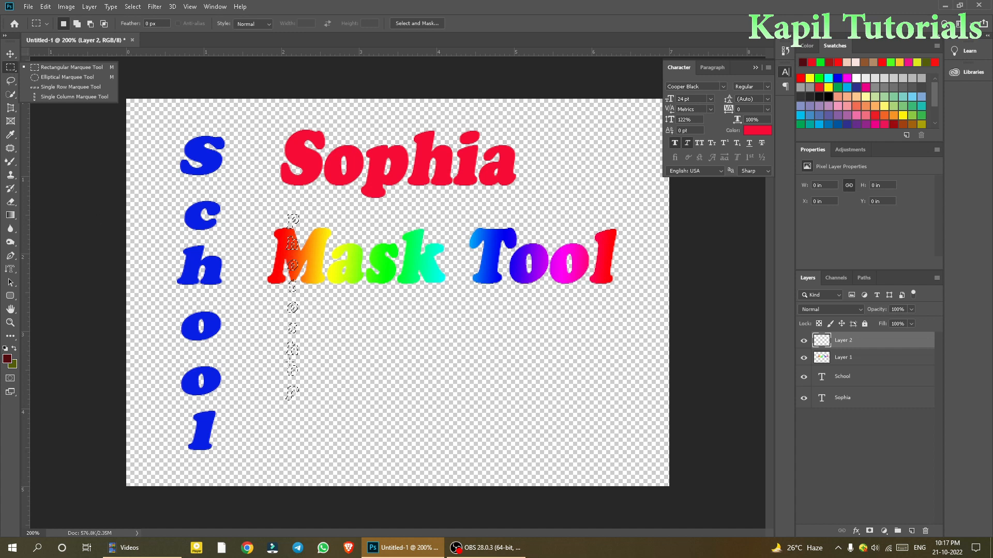
left_click_drag(293, 331, 303, 410)
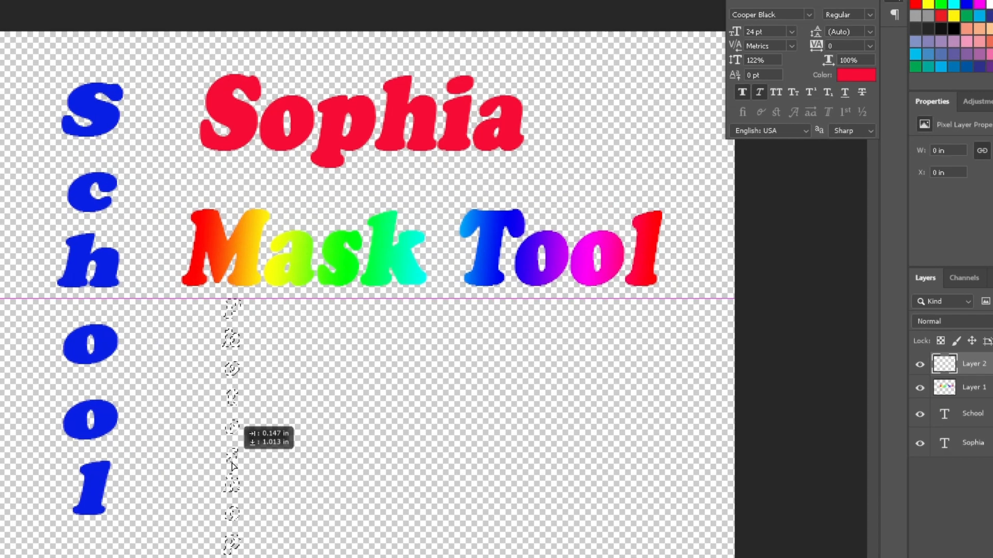
left_click_drag(233, 466, 232, 466)
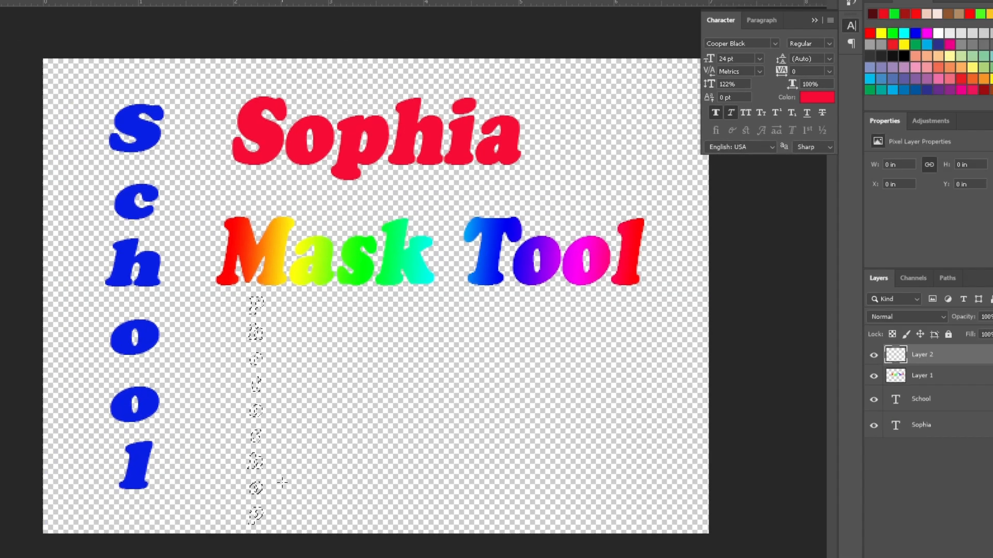
key("ctrl+t")
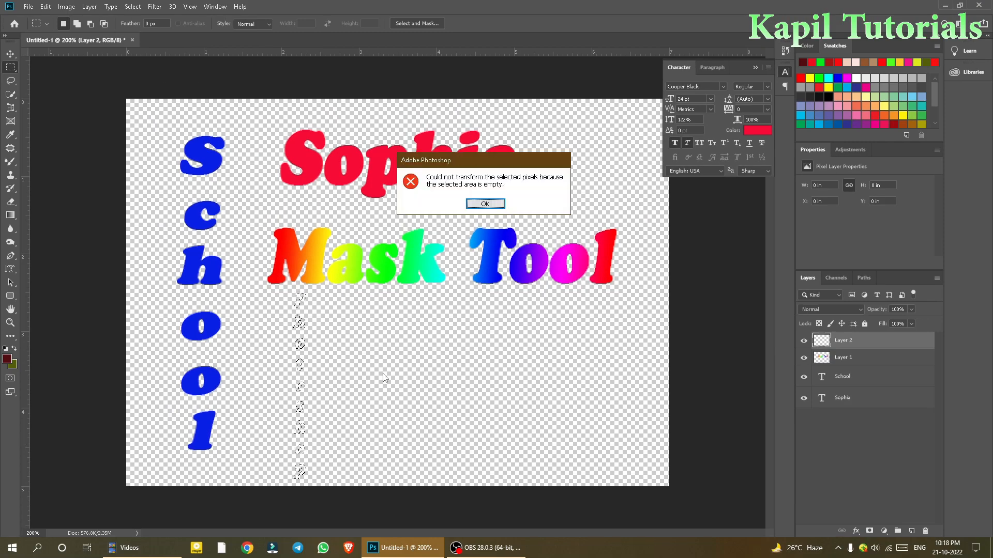
left_click(485, 204)
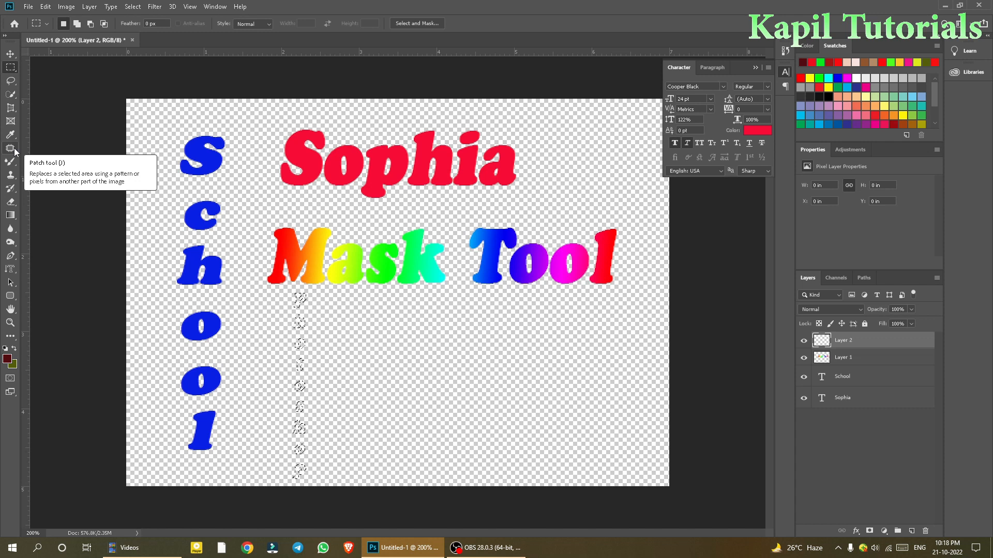
Fill the "Photoshop" selection with the Chrome preset as a linear gradient running from its first letter down to its last.
left_click_drag(11, 216, 44, 210)
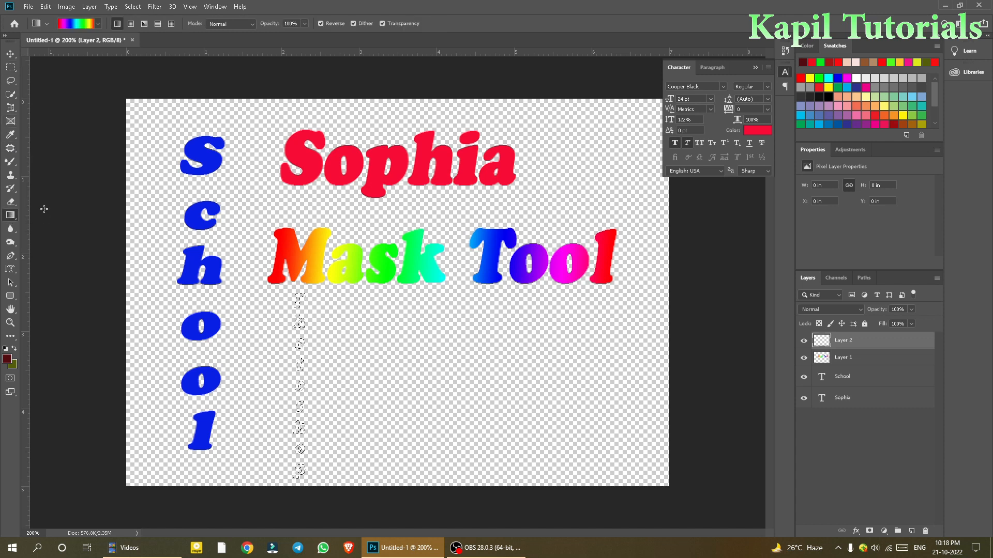
left_click(76, 25)
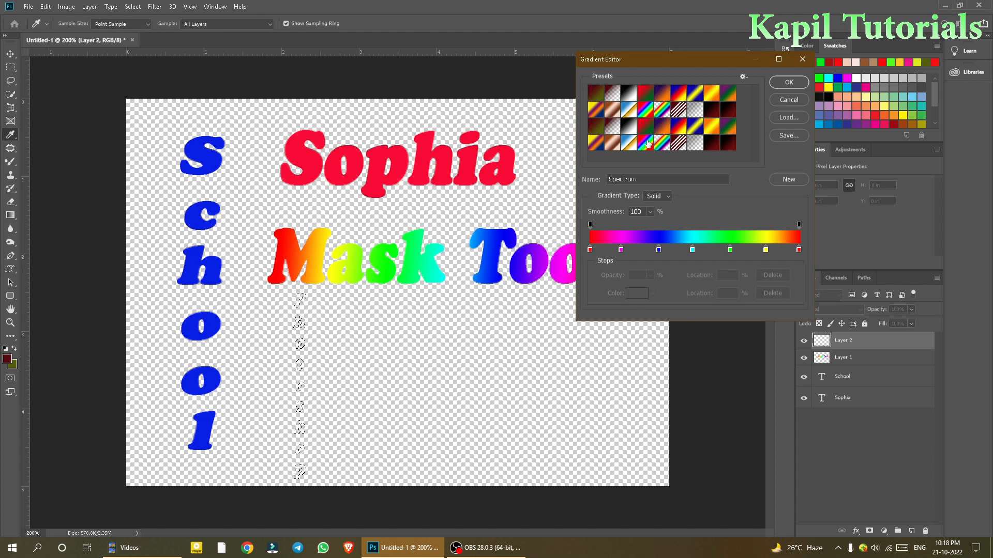
left_click(629, 109)
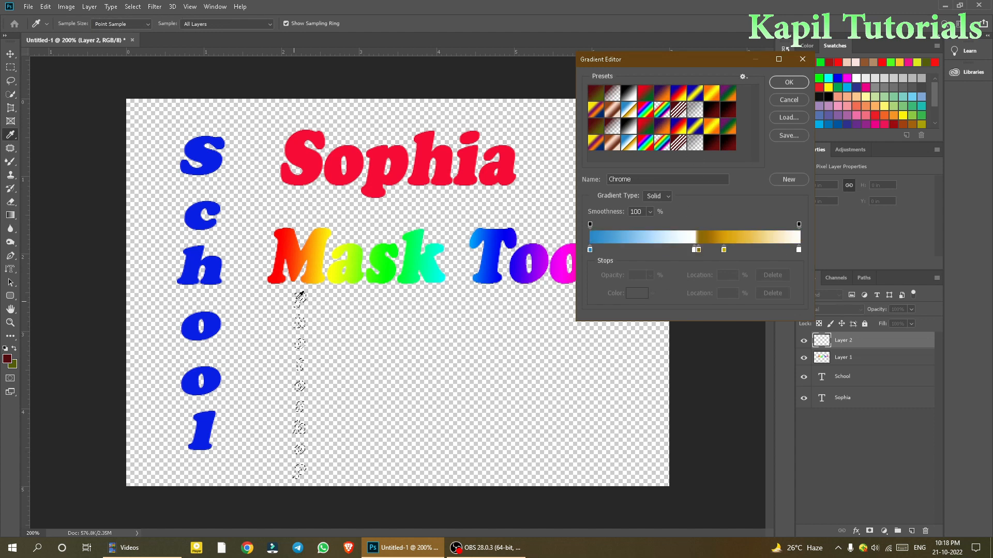
left_click(789, 83)
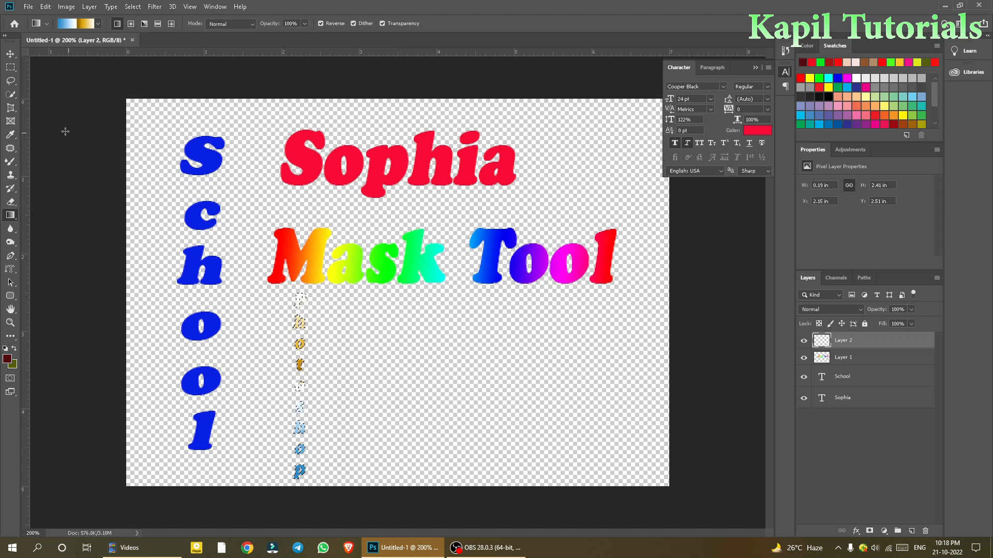
Refill the "Photoshop" selection with a linear Yellow, Violet, Orange, Blue gradient running across the letters, and deselect it.
left_click(76, 23)
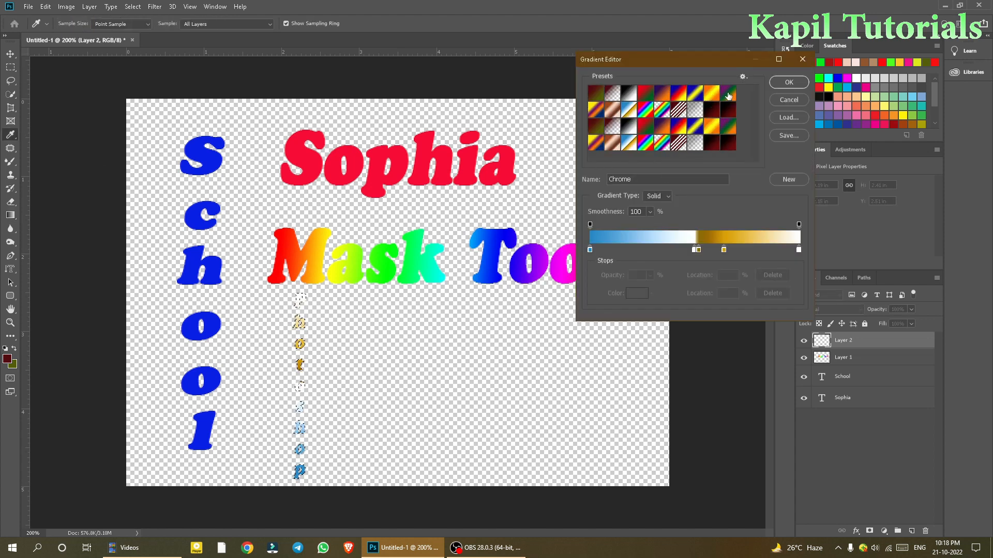
left_click(596, 109)
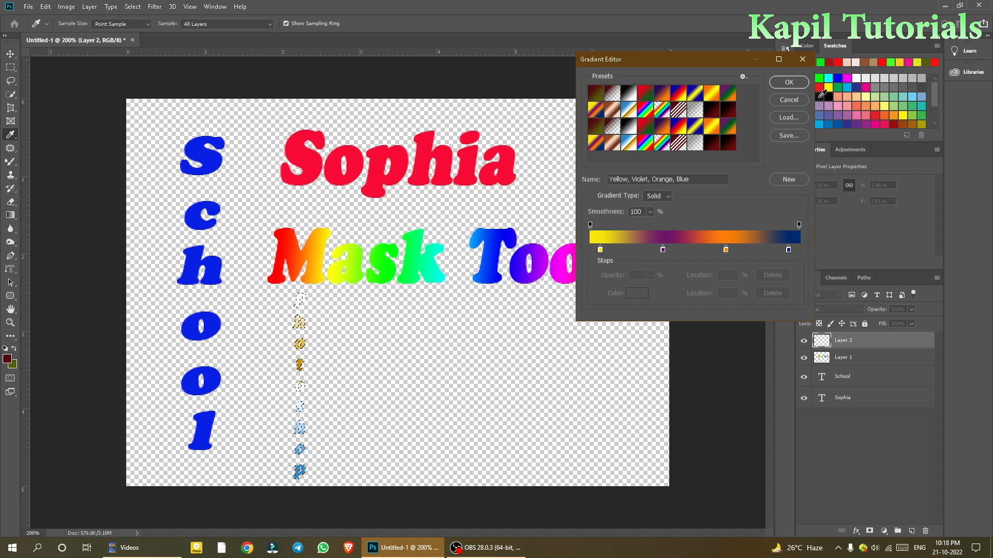
left_click(788, 83)
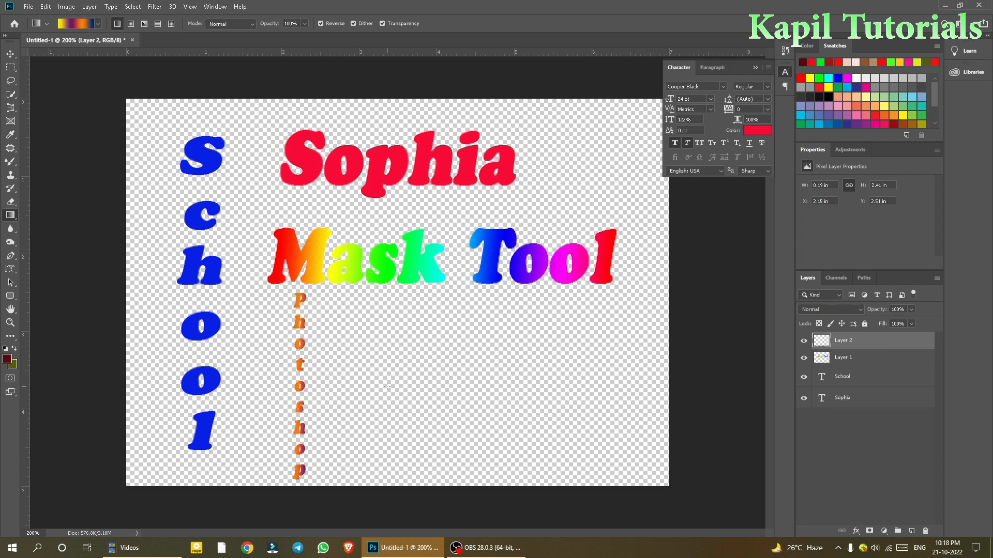
Hide and show Layer 2, and enlarge its "Photoshop" lettering to about 0.25 in wide and 3.24 in tall with Free Transform.
left_click(804, 342)
left_click(805, 343)
key("ctrl+t")
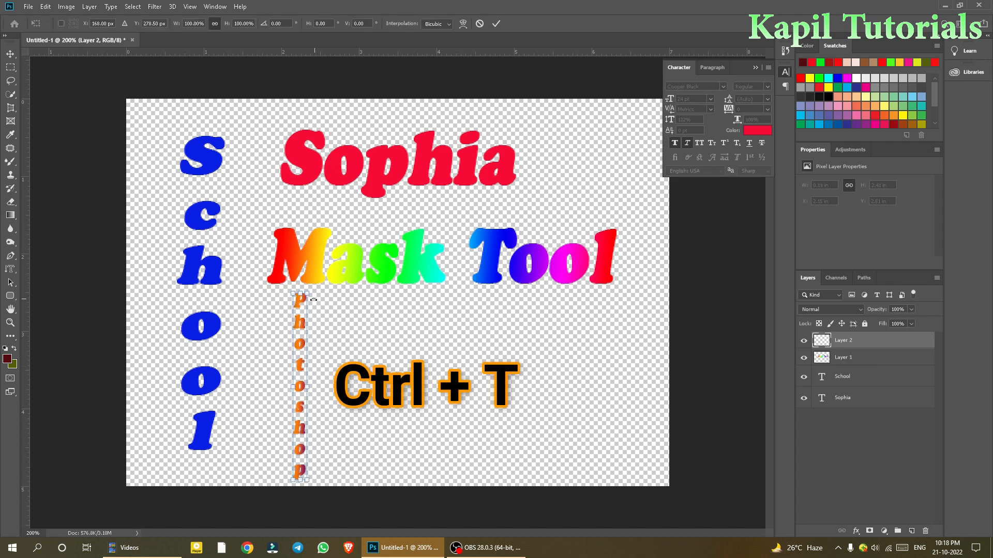
left_click_drag(309, 293, 333, 232)
key("Return")
Move the "Photoshop" lettering to the right of "Mask Tool", at about X 6.49 in, Y 0.97 in, with the Move tool.
key("g")
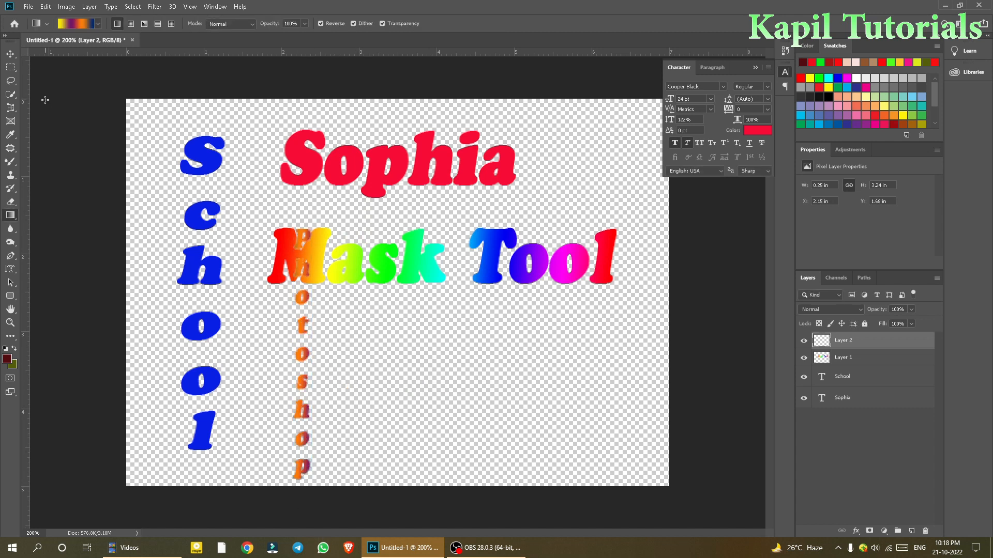
left_click(10, 53)
left_click_drag(305, 328, 637, 276)
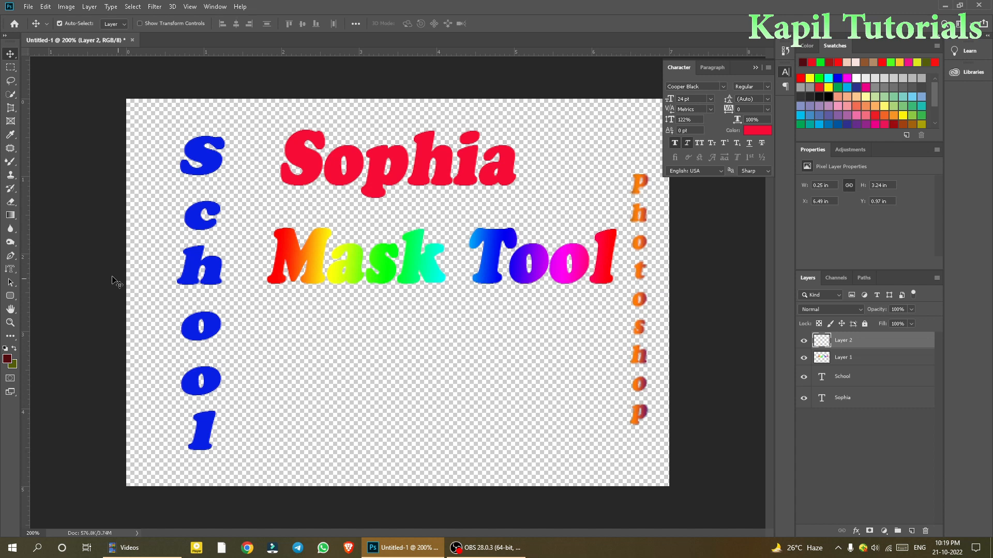
left_click(10, 268)
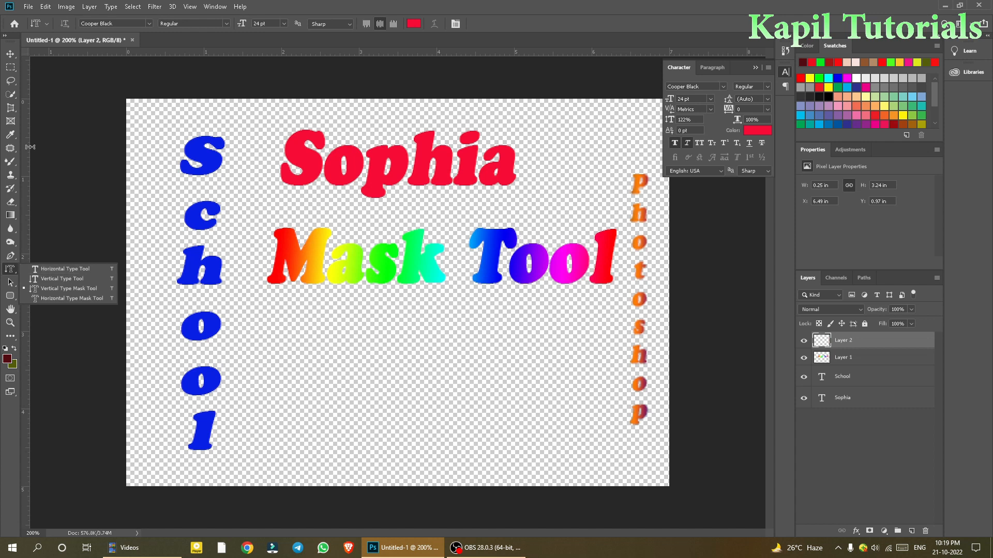
left_click(9, 54)
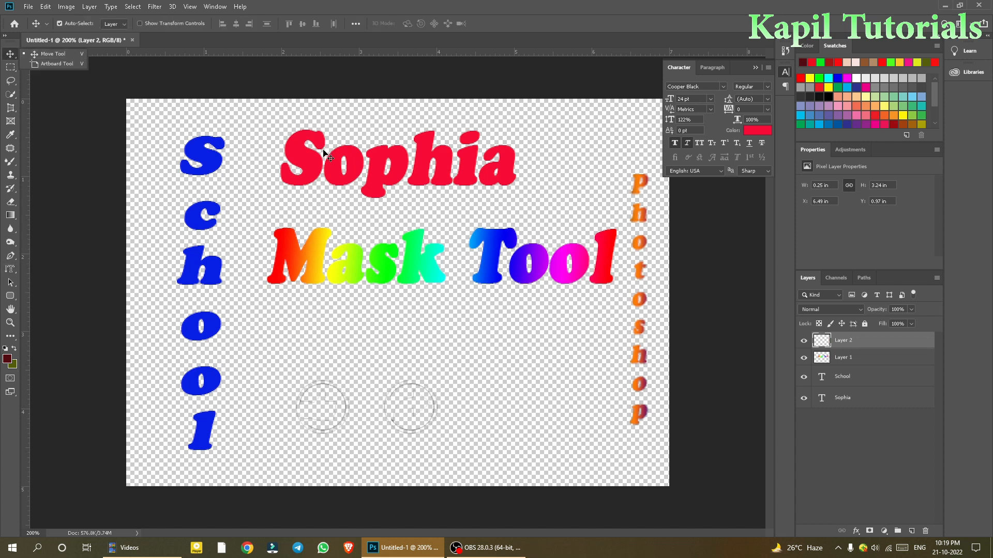
Select all text of the red horizontal type layer for editing, try left alignment, and restore centre alignment.
left_click(843, 399)
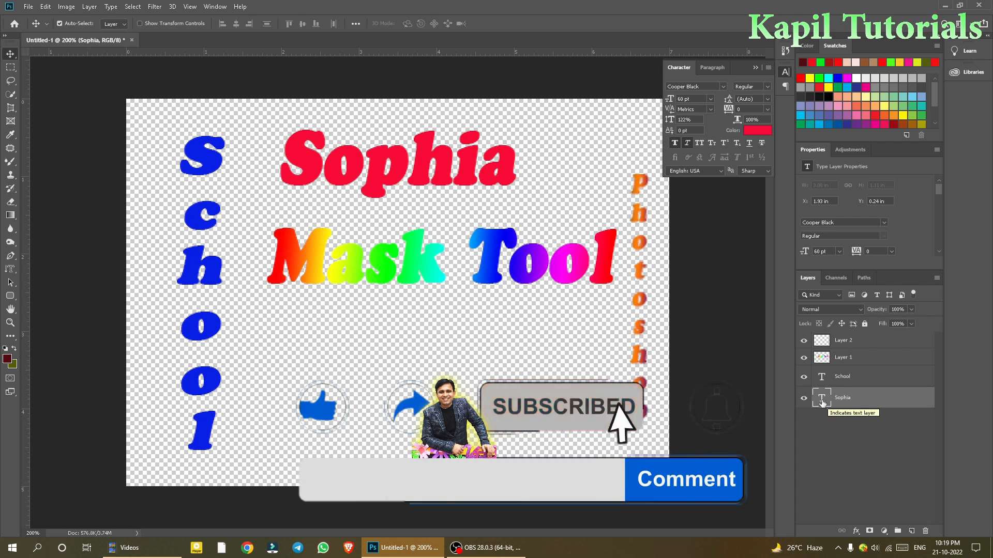
key("t")
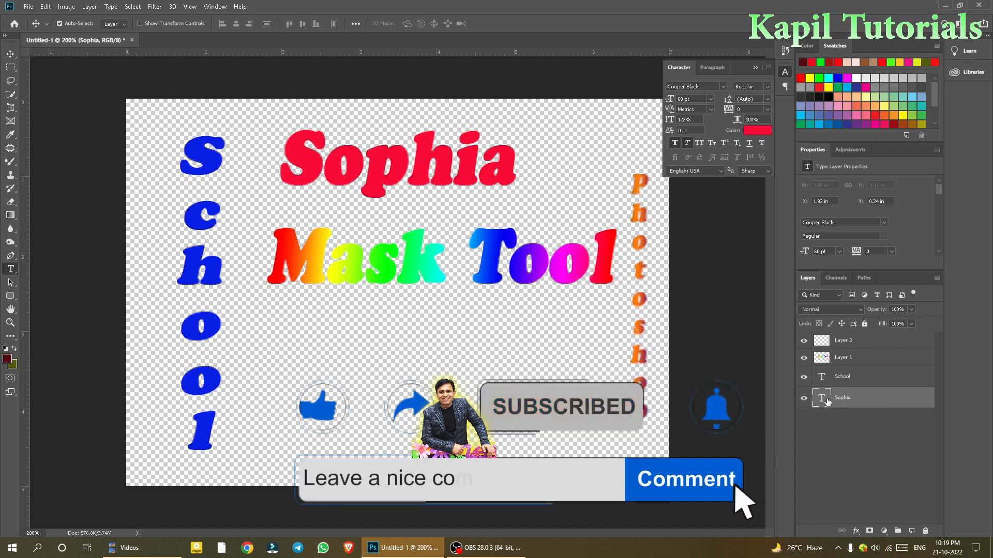
double_click(822, 398)
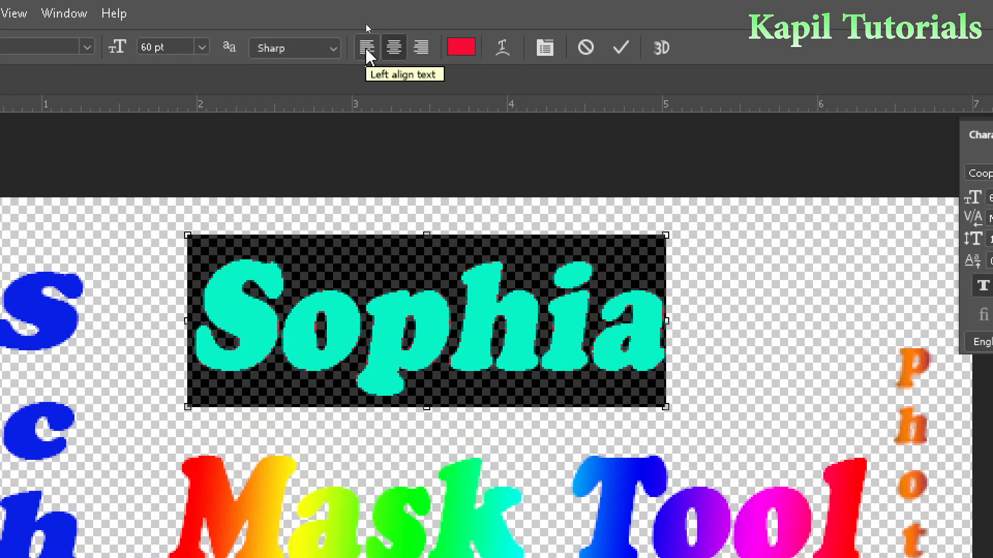
left_click(367, 49)
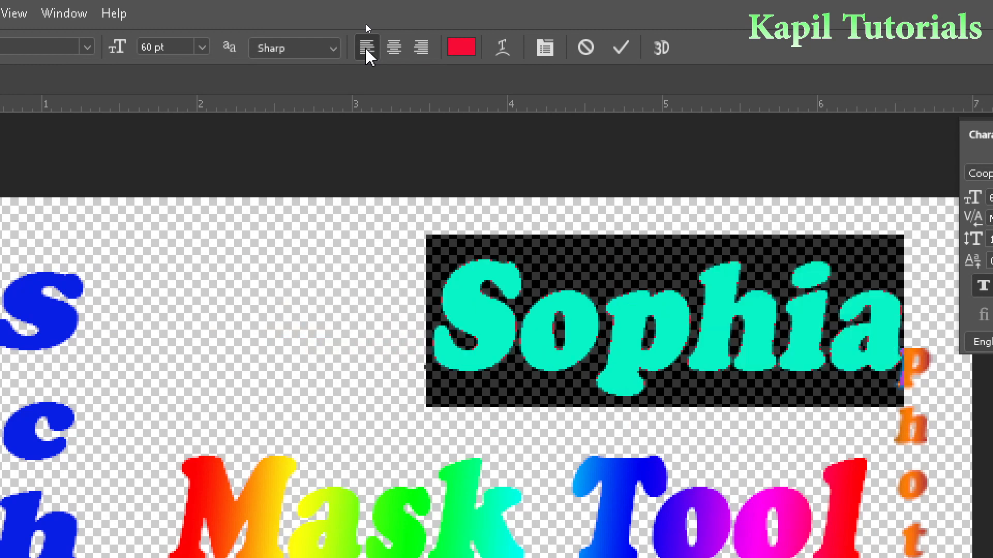
left_click(395, 46)
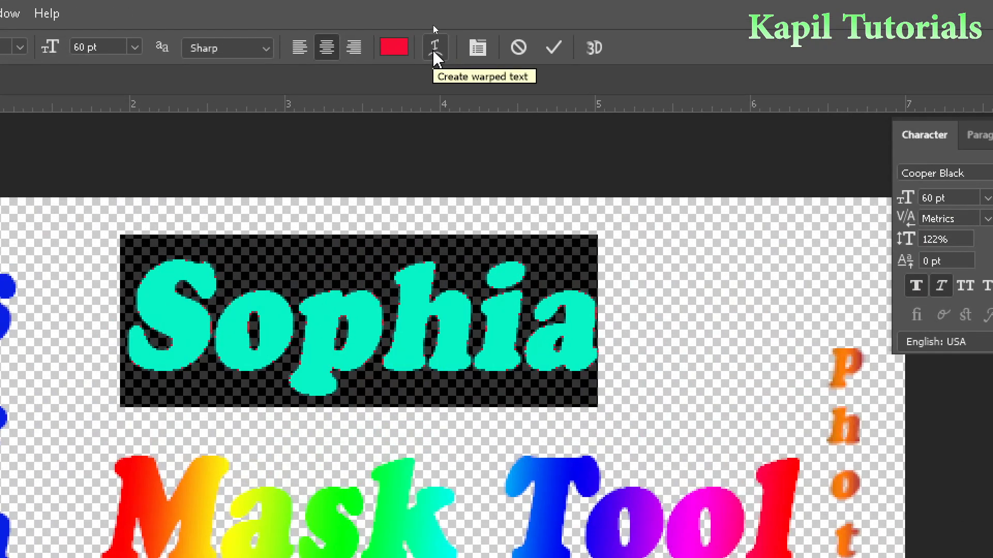
Remove the faux bold from the red horizontal text and warp it with a horizontal Arc style at +50% bend.
left_click(435, 52)
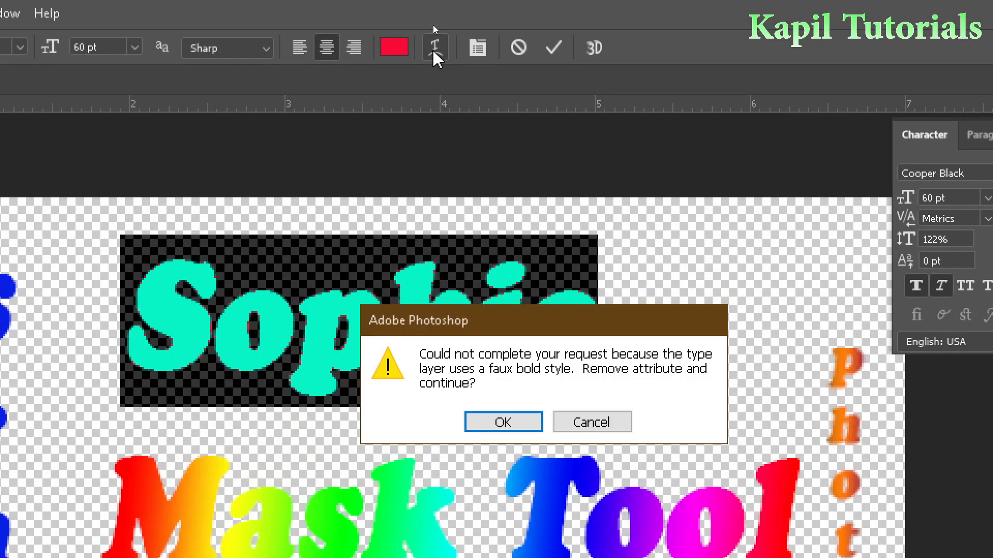
left_click(512, 424)
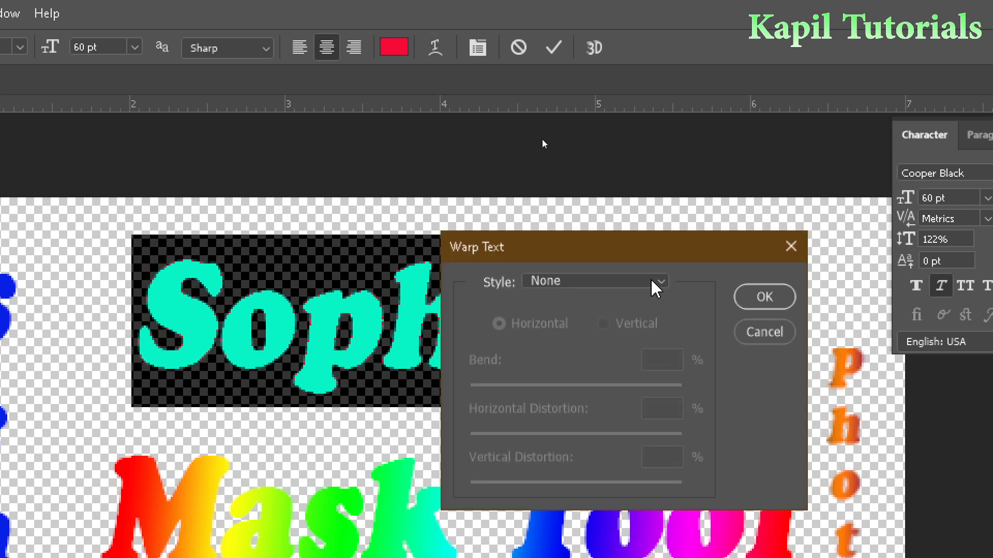
left_click(652, 282)
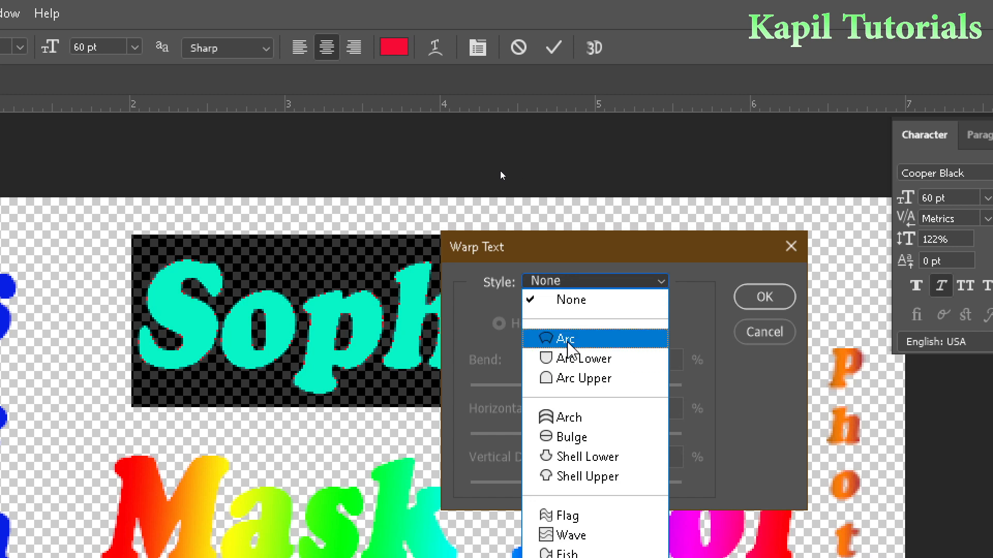
left_click(567, 340)
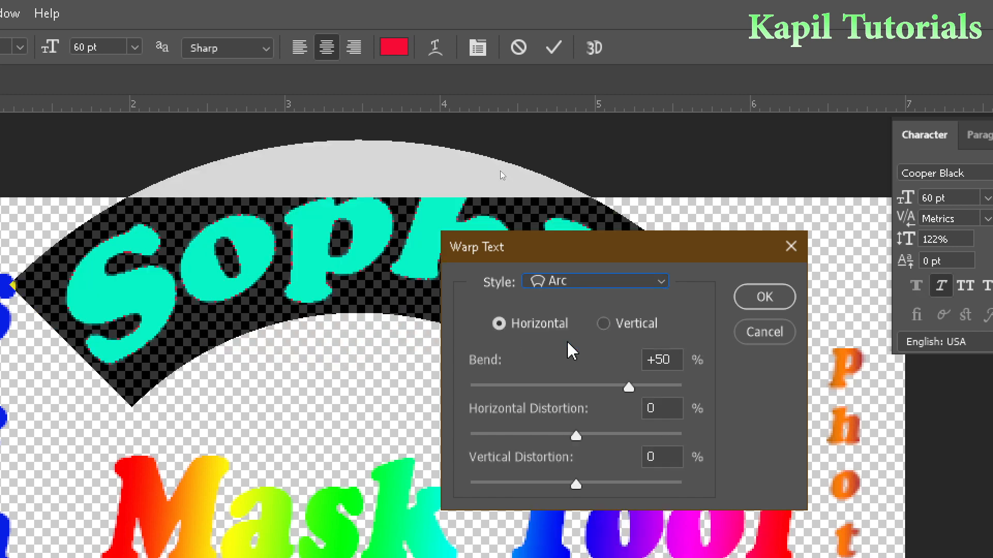
left_click(764, 303)
Reopen the warp settings of the red horizontal text and choose the Arc style again.
left_click(434, 49)
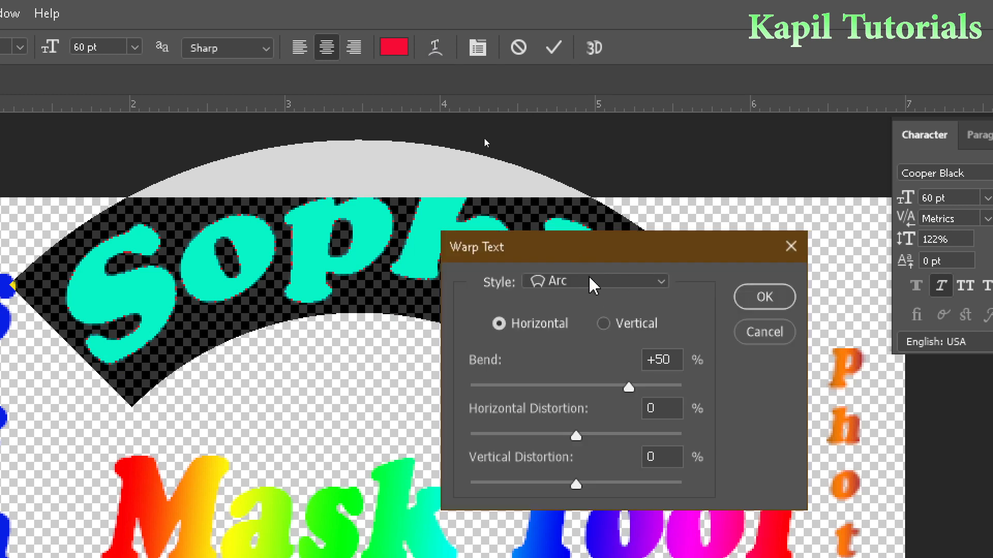
left_click(653, 289)
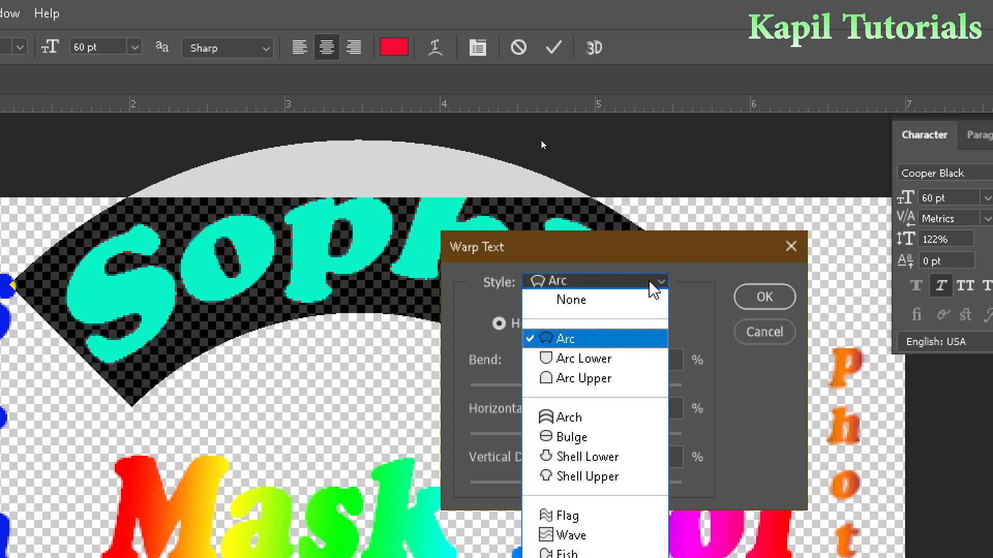
left_click(575, 341)
left_click(763, 297)
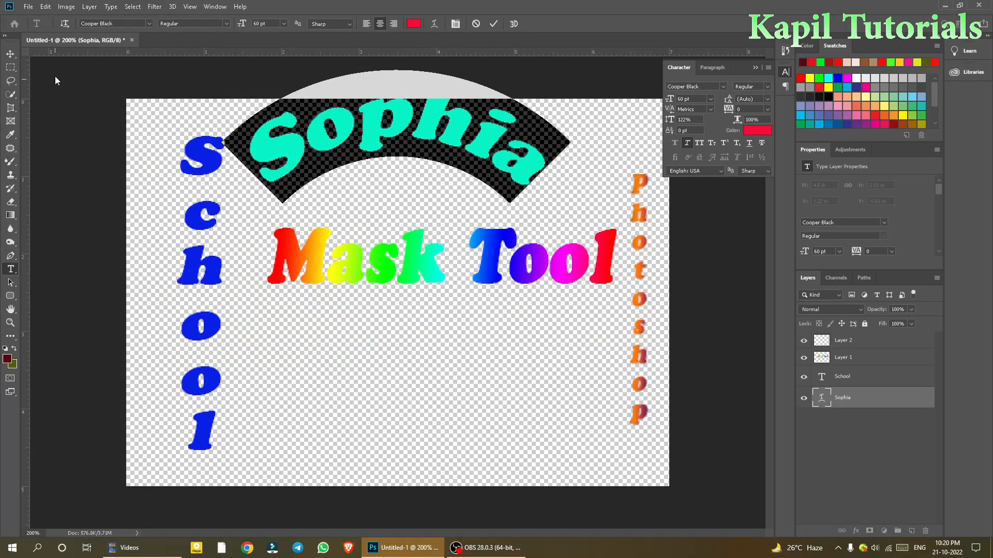
Move the arched red text down fully onto the canvas, at about X 1.6 in, Y -0.2 in, and select the School layer.
left_click(11, 53)
mouse_move(428, 150)
left_mouse_down()
mouse_move(421, 357)
mouse_move(408, 255)
mouse_move(426, 162)
left_mouse_up()
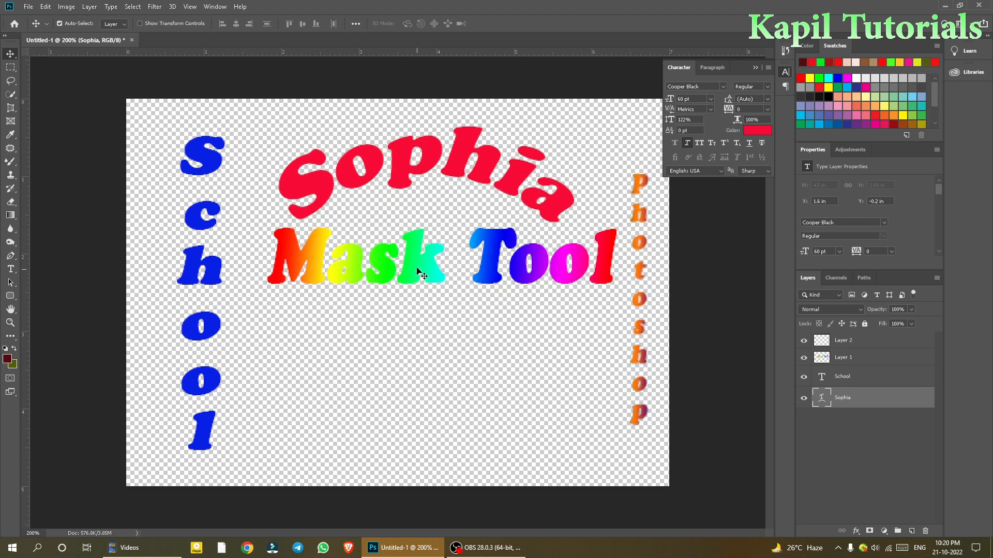
left_click(834, 380)
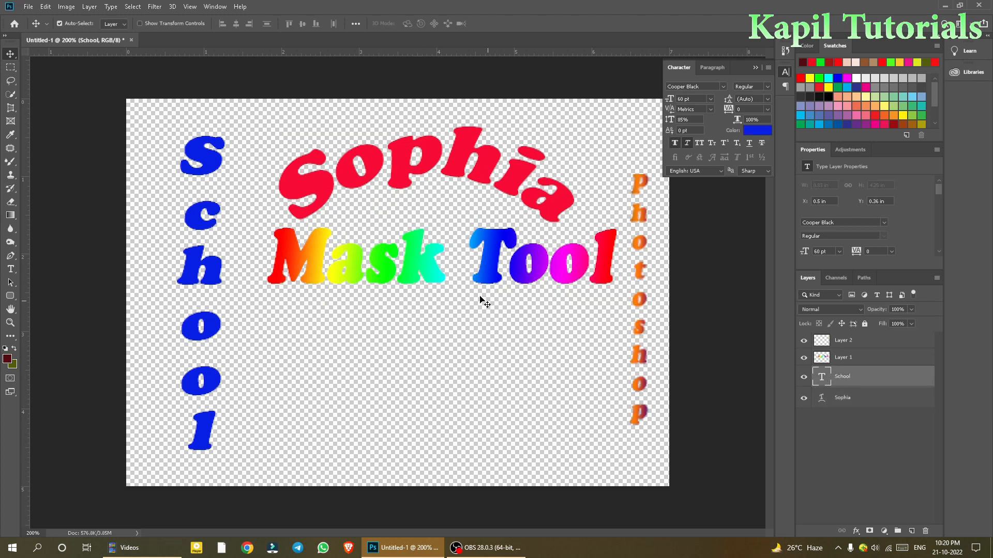
Select Layer 1 from the canvas and move the "Mask Tool" lettering down to about X 1.61 in, Y 2.6 in.
right_click(413, 265)
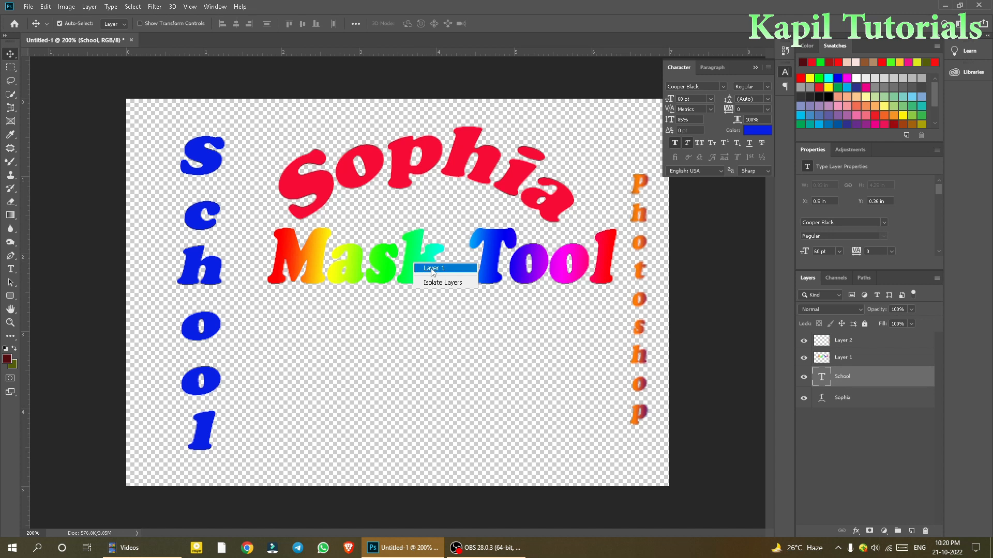
left_click(430, 269)
left_click_drag(430, 269, 399, 334)
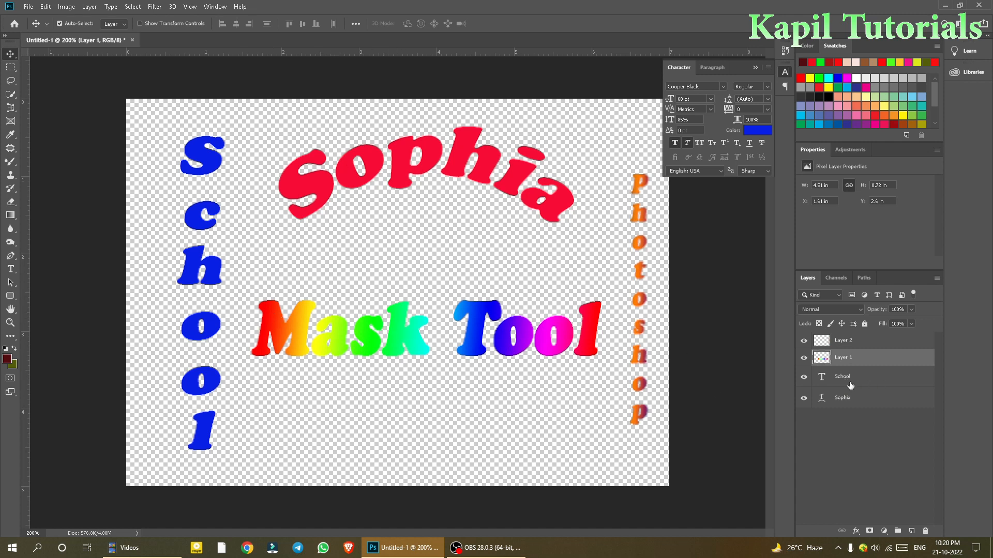
Select the School layer from the canvas and move the vertical "School" text down to about X 0.5 in, Y 0.45 in.
right_click(213, 276)
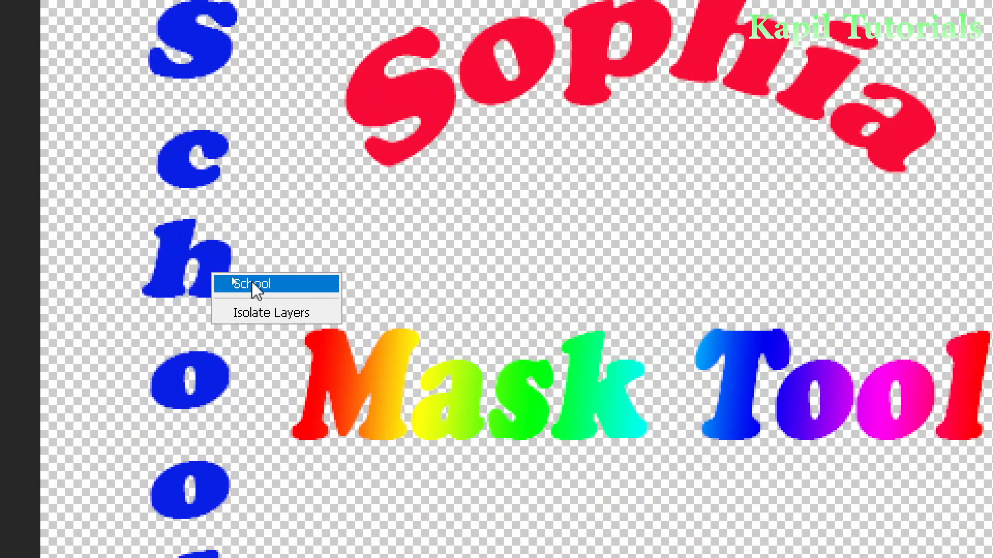
left_click(253, 285)
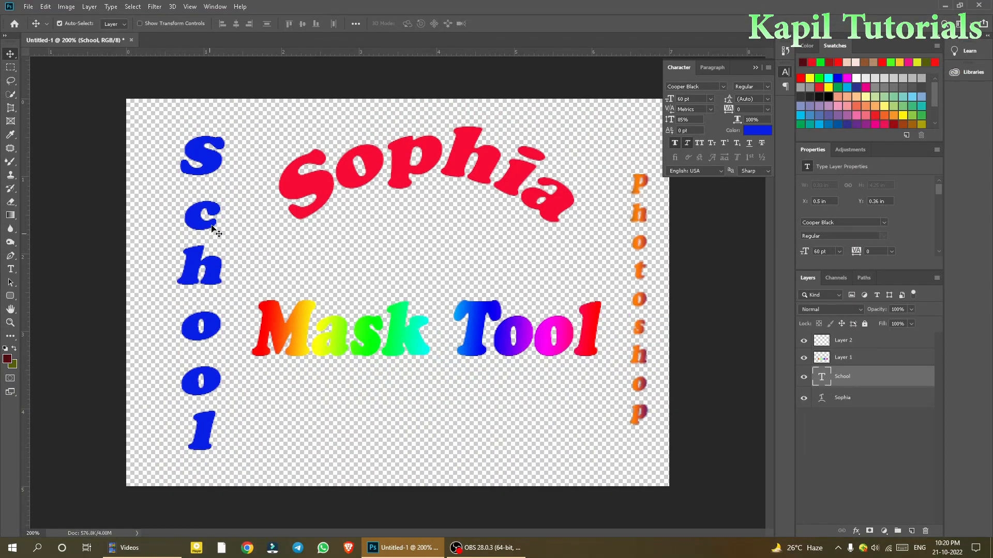
left_click_drag(195, 217, 195, 225)
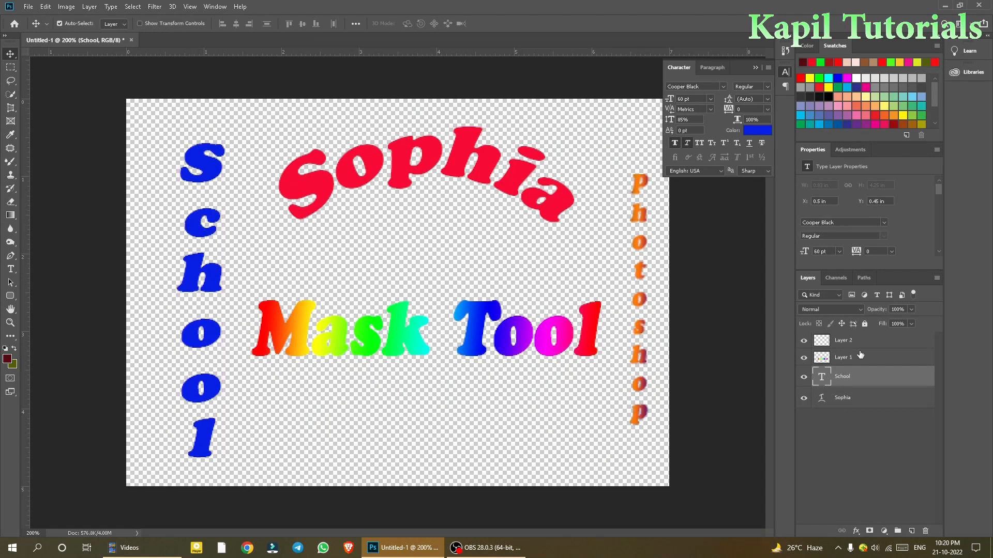
Remove the faux bold from the "School" text, try the Arc warp, and apply a vertical Arc Lower warp at +50% bend.
double_click(825, 378)
left_click(435, 26)
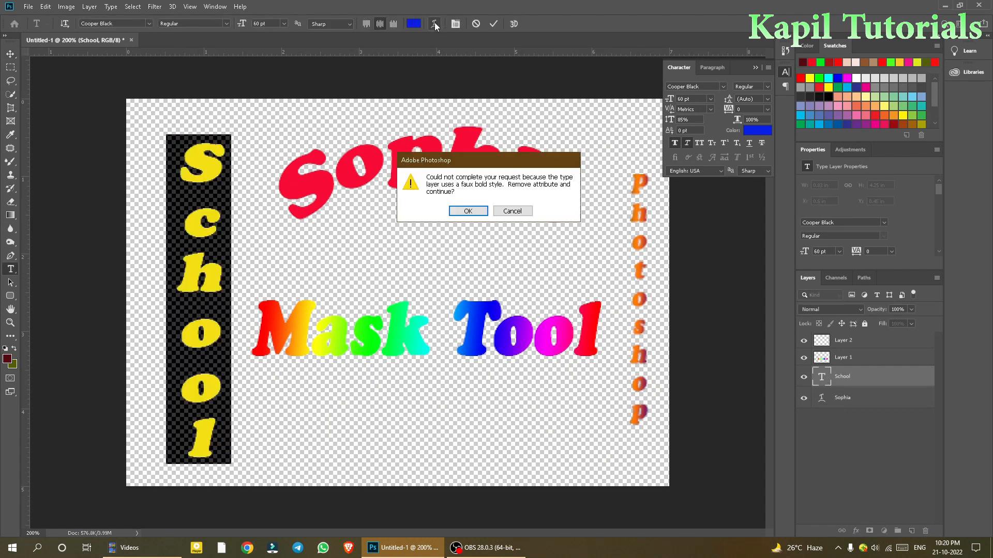
left_click(468, 211)
left_click(494, 141)
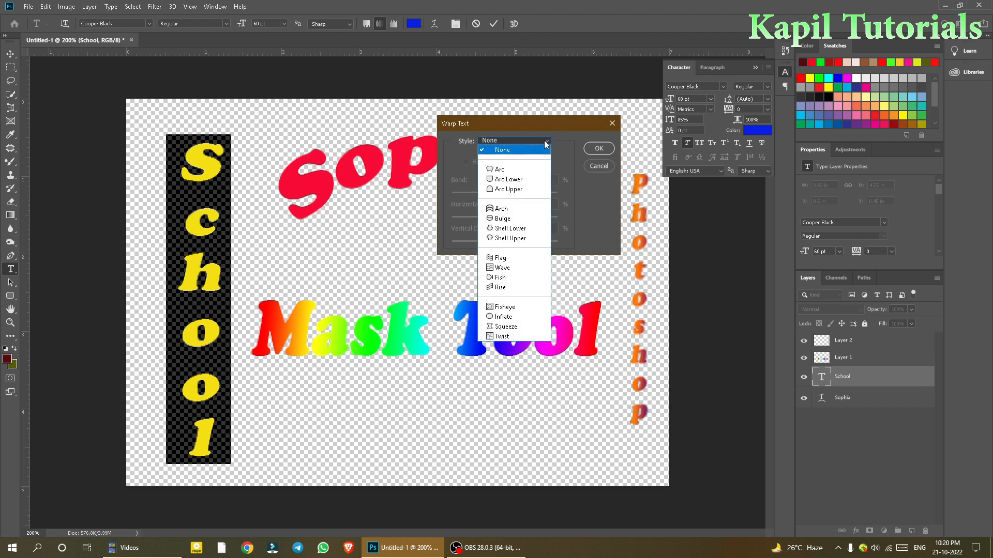
left_click(506, 171)
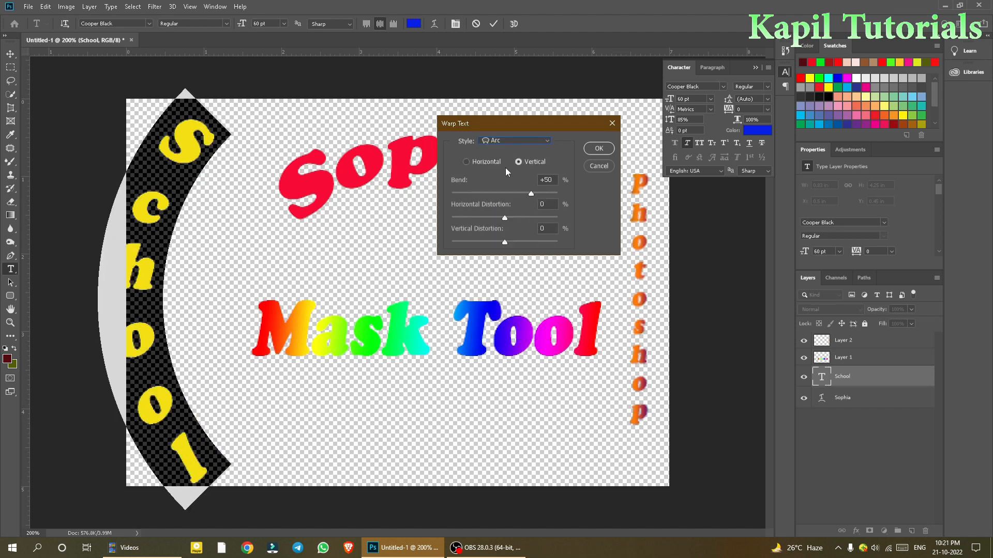
left_click(538, 140)
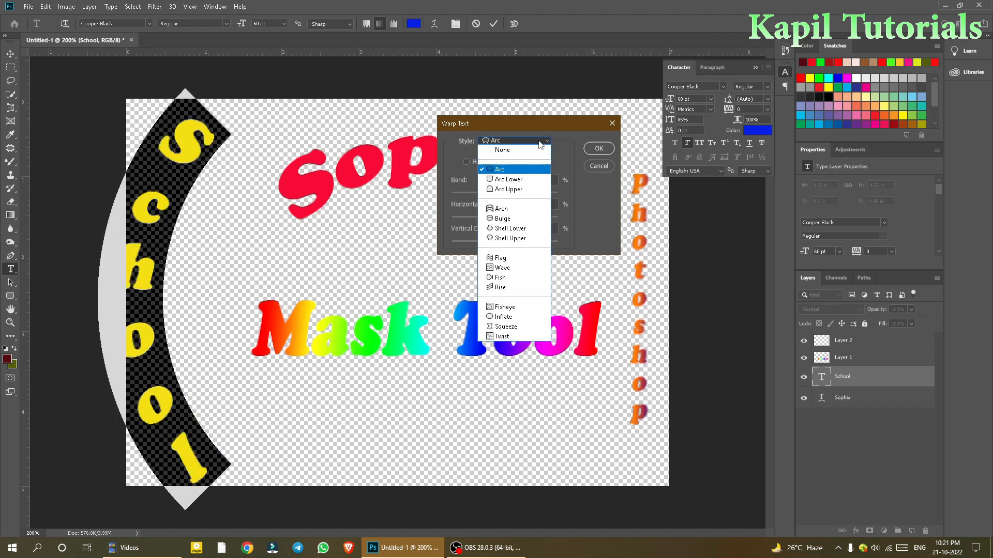
left_click(513, 181)
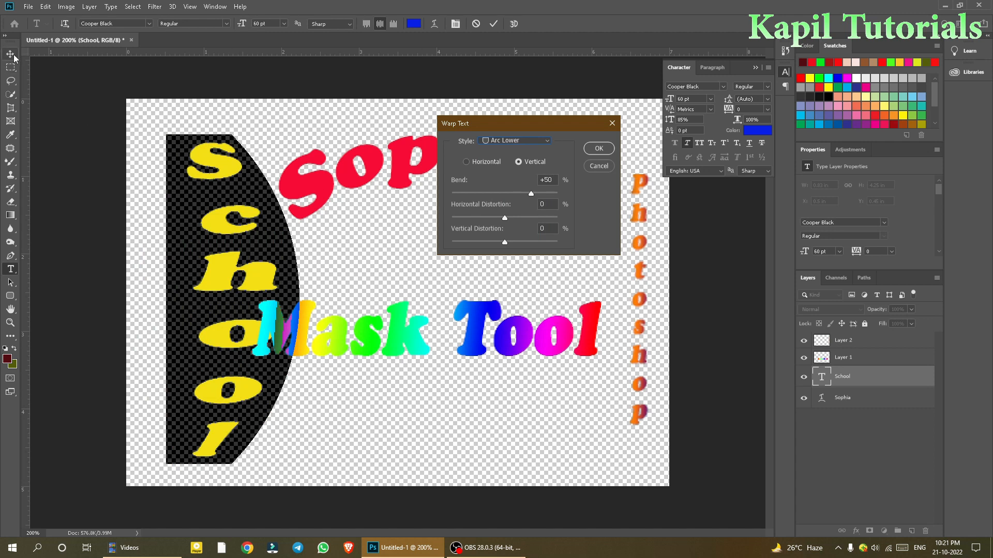
left_click(596, 150)
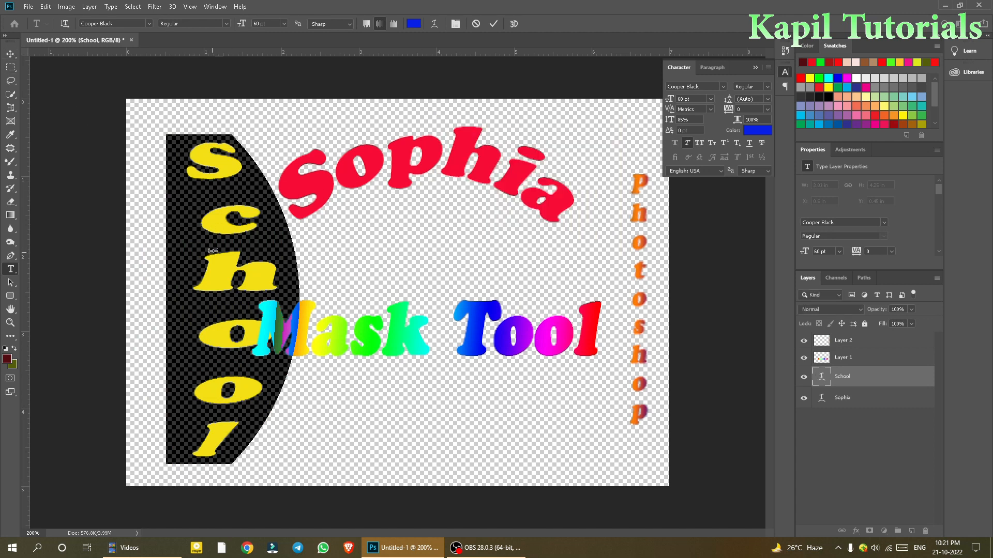
Move the warped "School" text clear of "Mask Tool", to about X 0.06 in, Y 0.24 in, with the Move tool.
left_click(8, 50)
left_click_drag(214, 166, 179, 150)
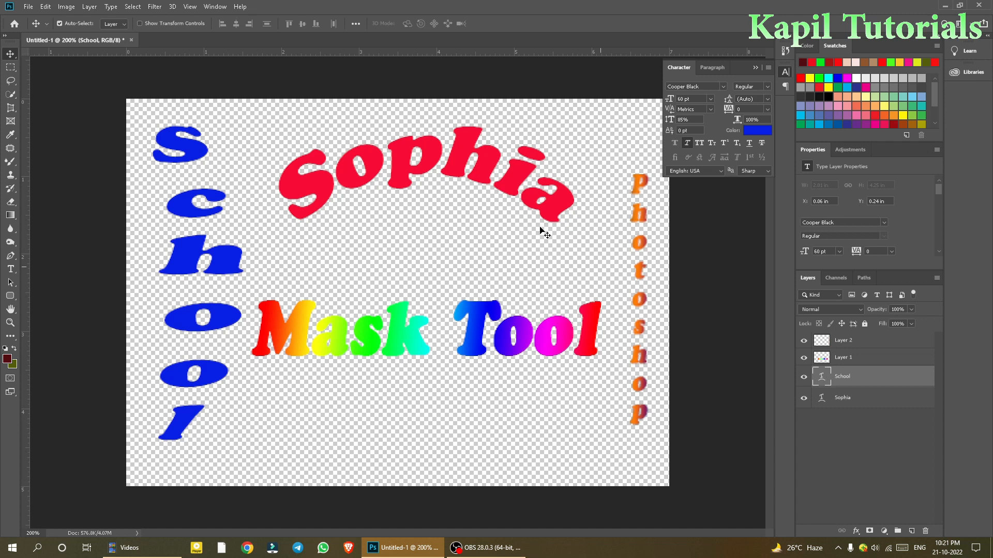
Open the blending options of the arched red text layer, enable Bevel & Emboss, and show its settings.
left_click(479, 164)
right_click(822, 402)
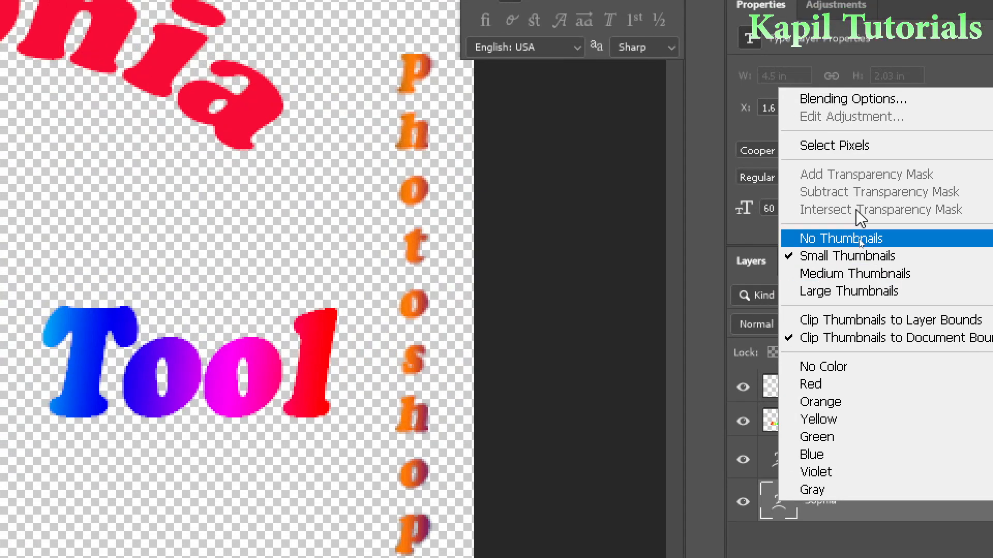
left_click(857, 100)
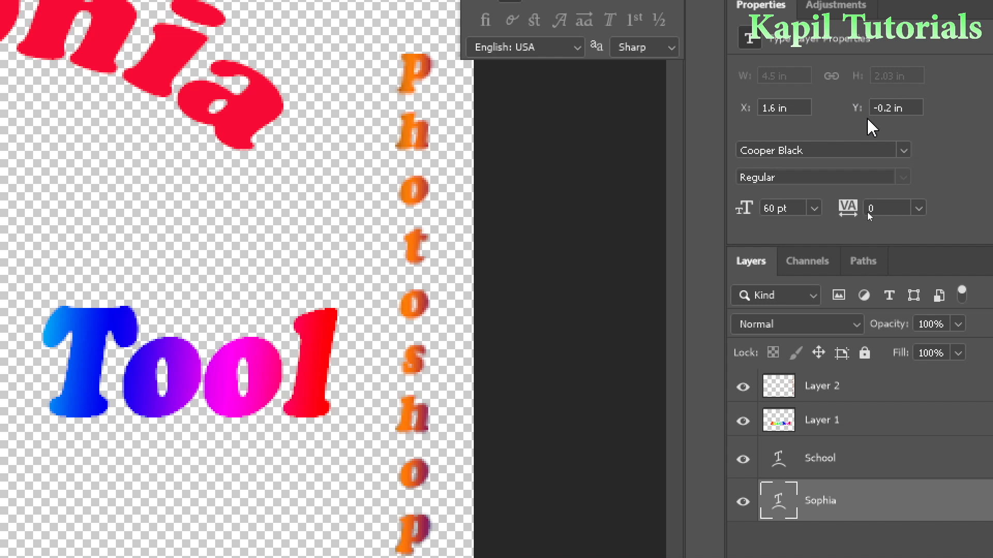
left_click_drag(615, 100, 440, 77)
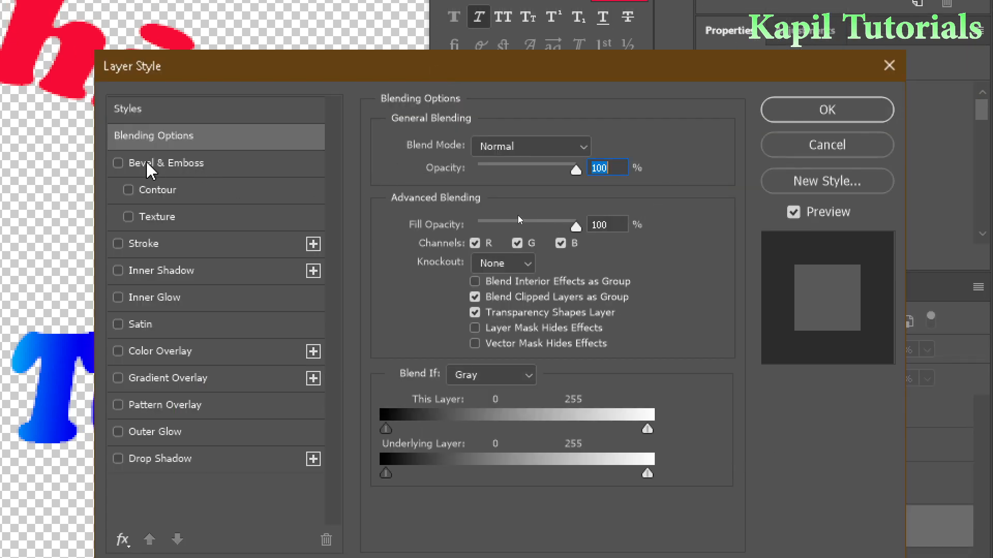
left_click(118, 164)
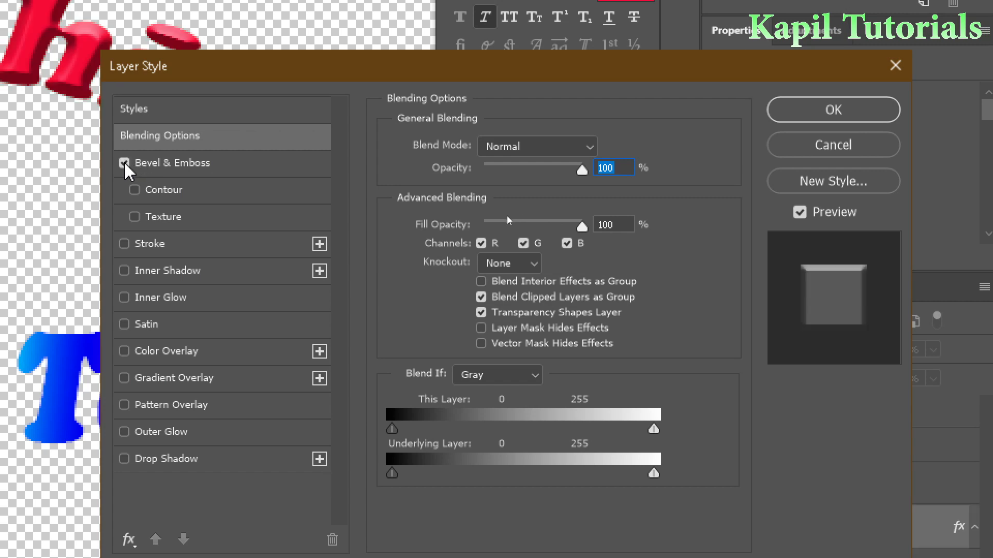
left_click(129, 165)
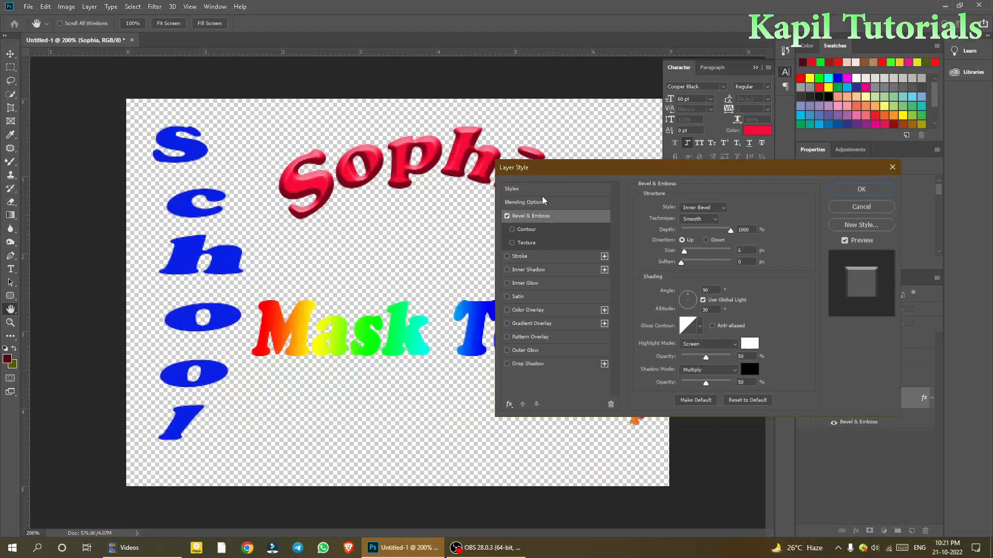
Uncover the arched text and try the Outer Bevel, Emboss, Pillow Emboss and Stroke Emboss styles on it, returning to Inner Bevel.
left_click_drag(628, 176, 402, 260)
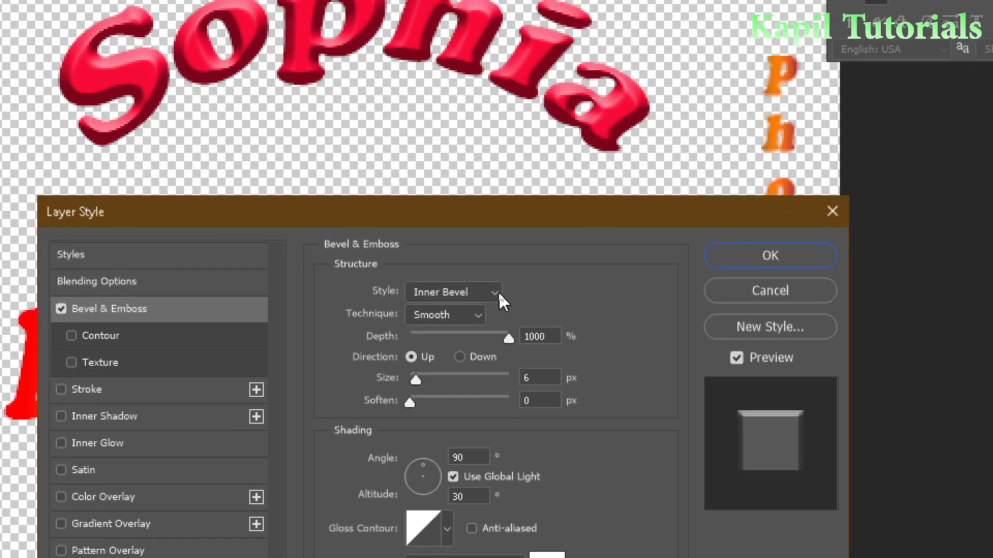
left_click_drag(483, 224, 443, 222)
left_click(453, 290)
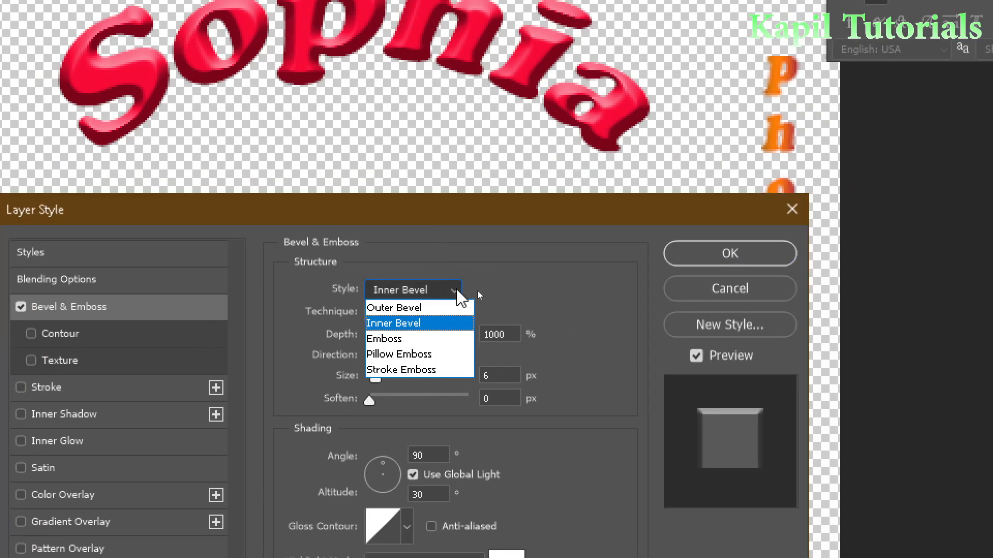
left_click(451, 304)
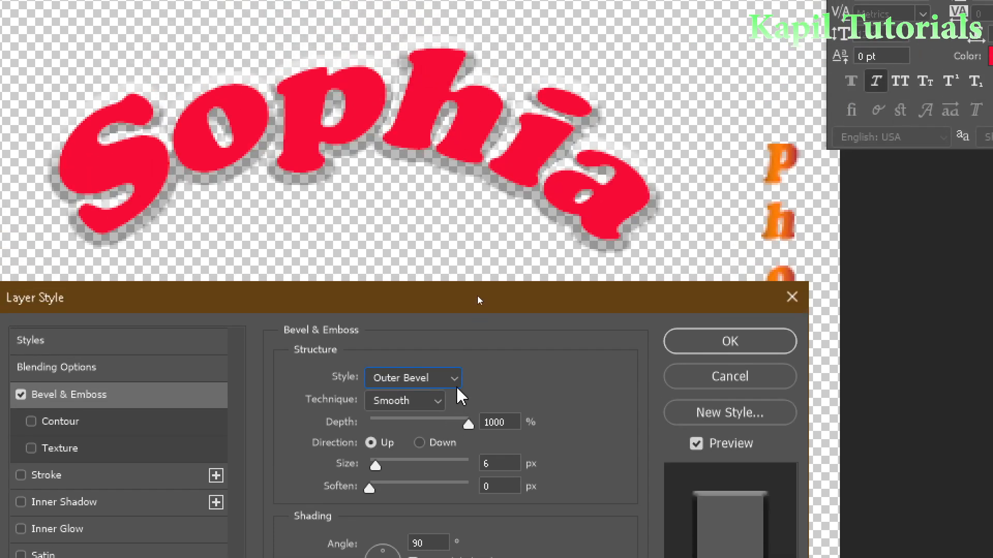
left_click(424, 291)
left_click(422, 410)
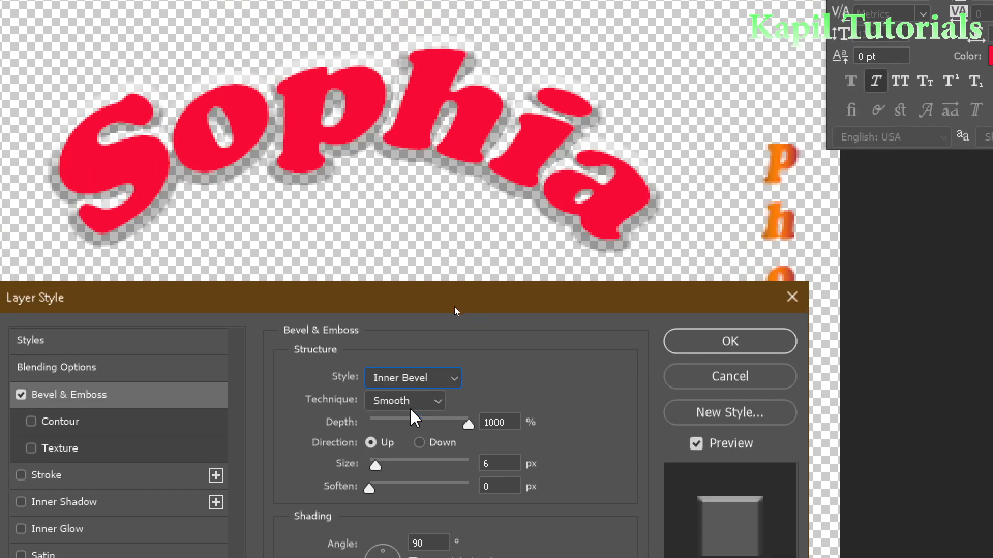
left_click(453, 378)
left_click(406, 427)
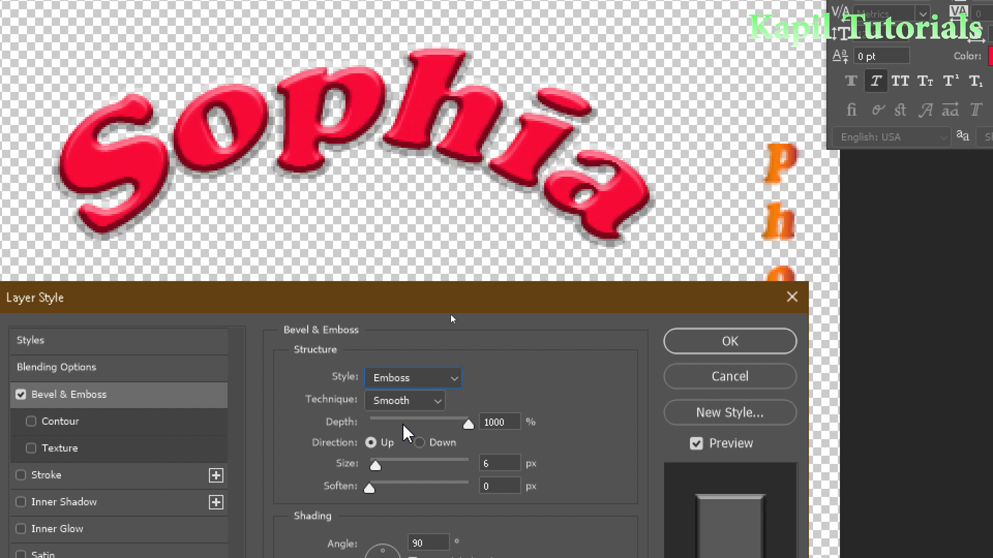
left_click(450, 379)
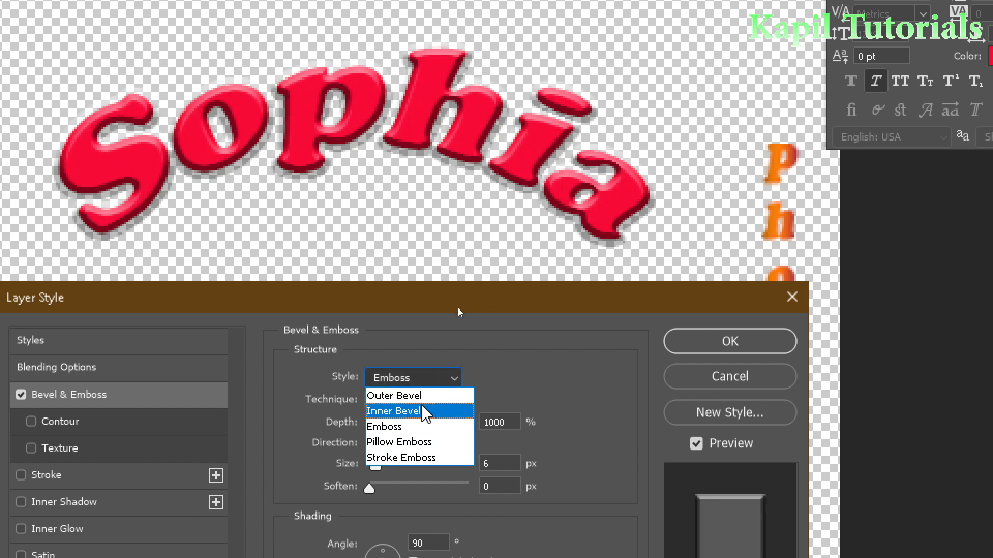
left_click(406, 442)
left_click(453, 382)
left_click(414, 458)
left_click(451, 382)
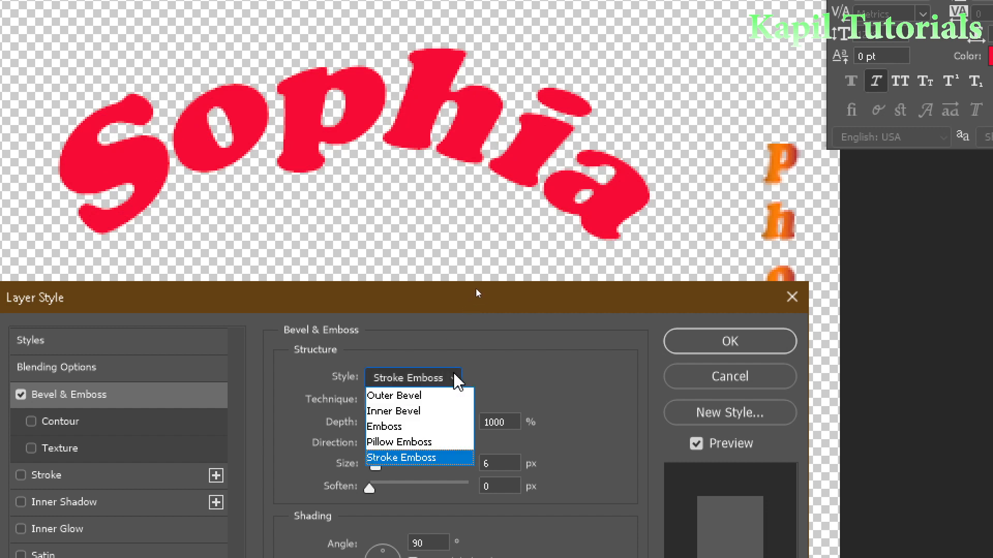
left_click(397, 413)
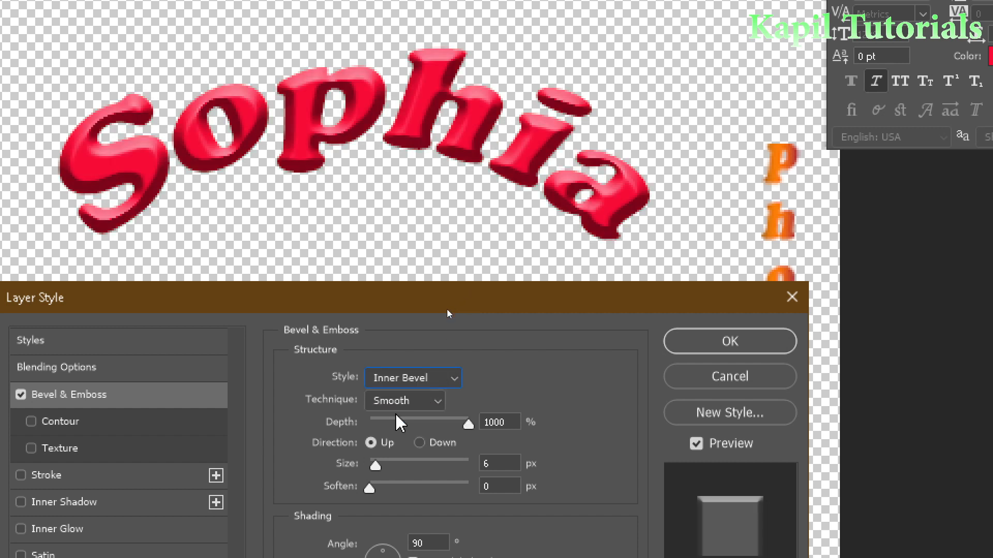
Try the Chisel Hard and Chisel Soft bevel techniques on the arched red text, returning the technique to Smooth.
left_click(439, 404)
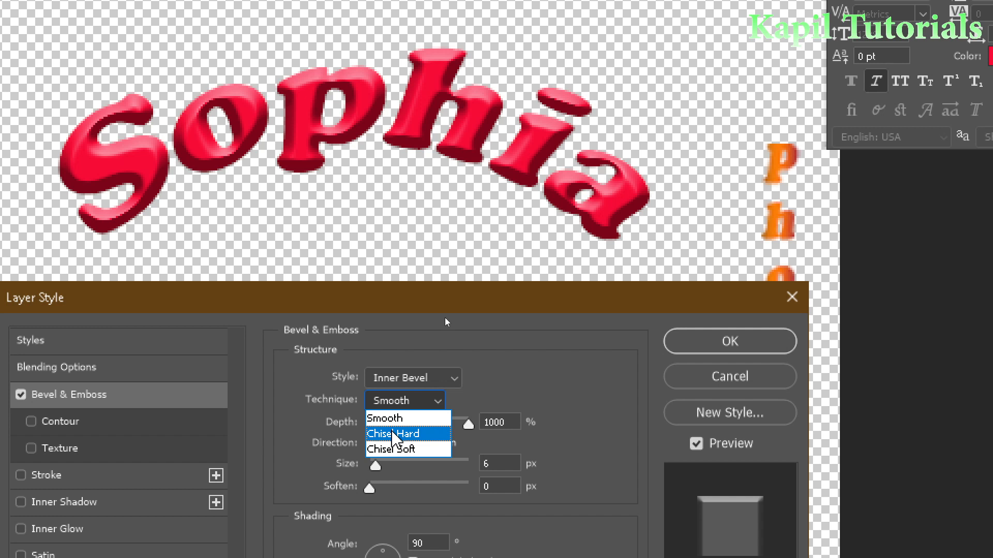
left_click(401, 435)
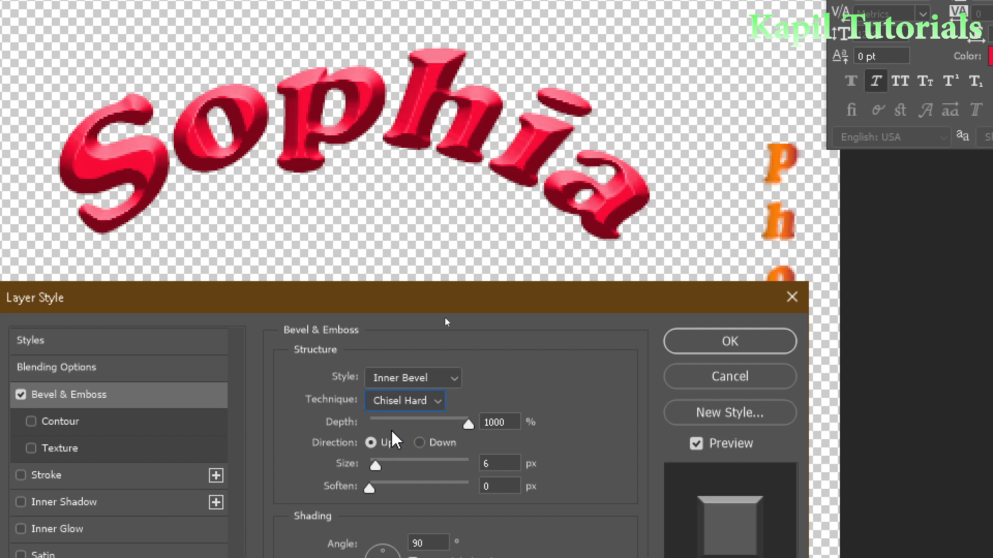
left_click(438, 404)
left_click(406, 450)
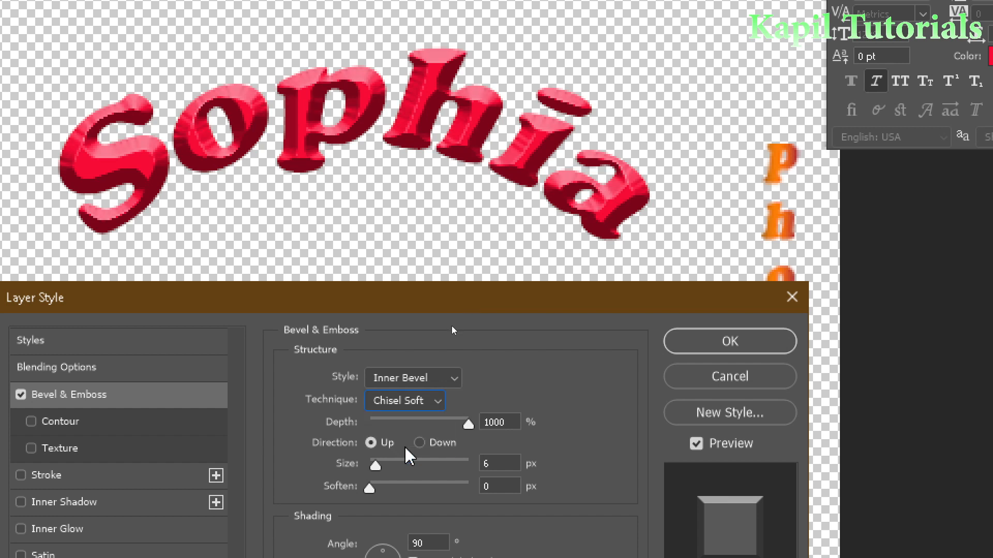
left_click(438, 402)
left_click(402, 418)
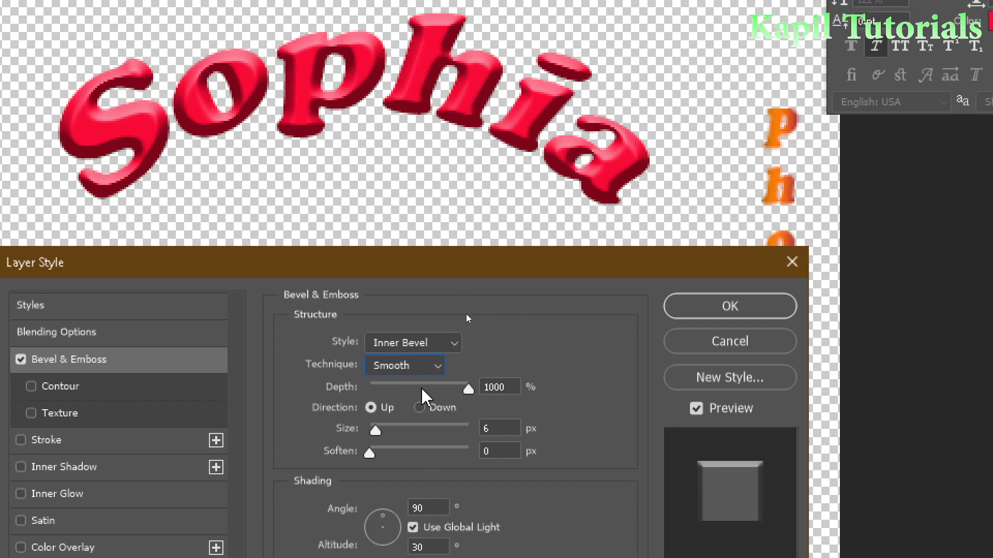
Set the bevel depth to 334%, try the Down direction before returning to Up, keep the size at 6 px, and increase Soften.
left_click_drag(468, 389, 402, 389)
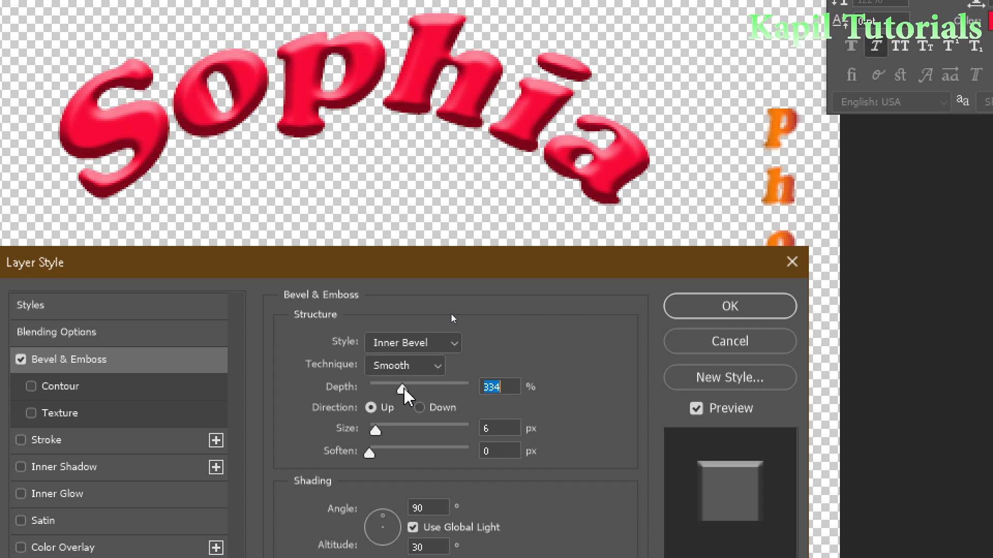
left_click(420, 408)
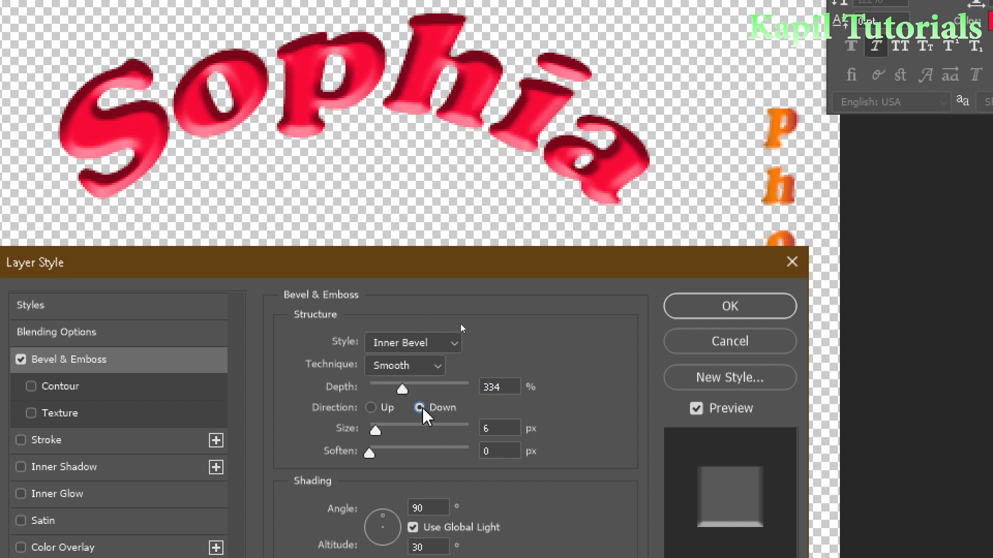
left_click(371, 408)
left_click_drag(378, 430, 377, 433)
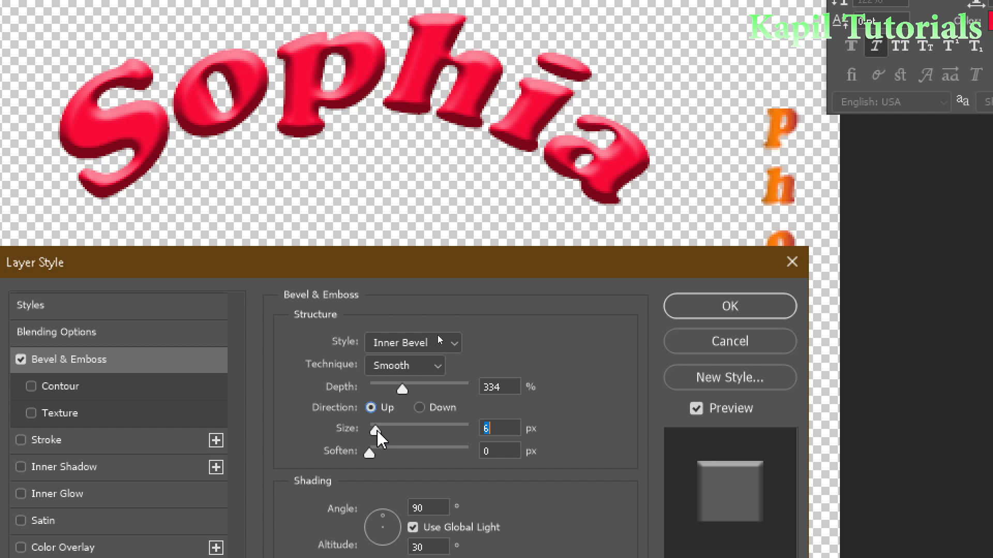
mouse_move(369, 454)
left_mouse_down()
mouse_move(418, 457)
mouse_move(388, 454)
left_mouse_up()
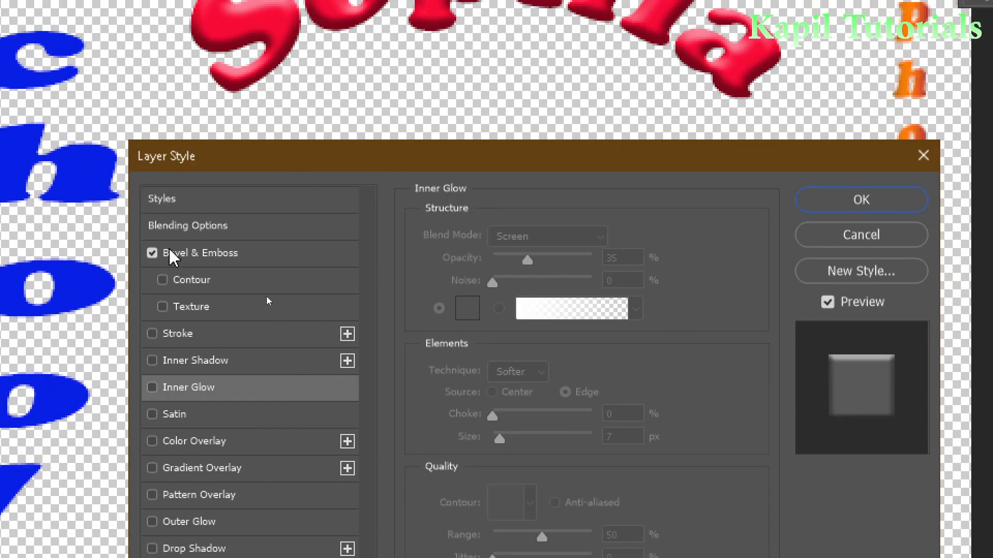
Enable Contour for the arched text's bevel and try several preset contours, ending on the single-ring curve.
left_click(162, 280)
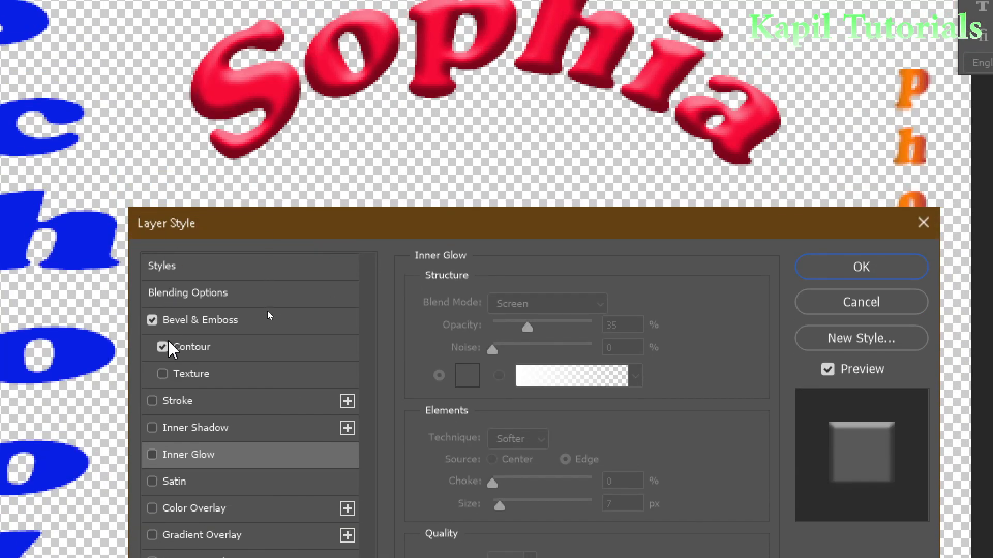
left_click(195, 354)
left_click(500, 319)
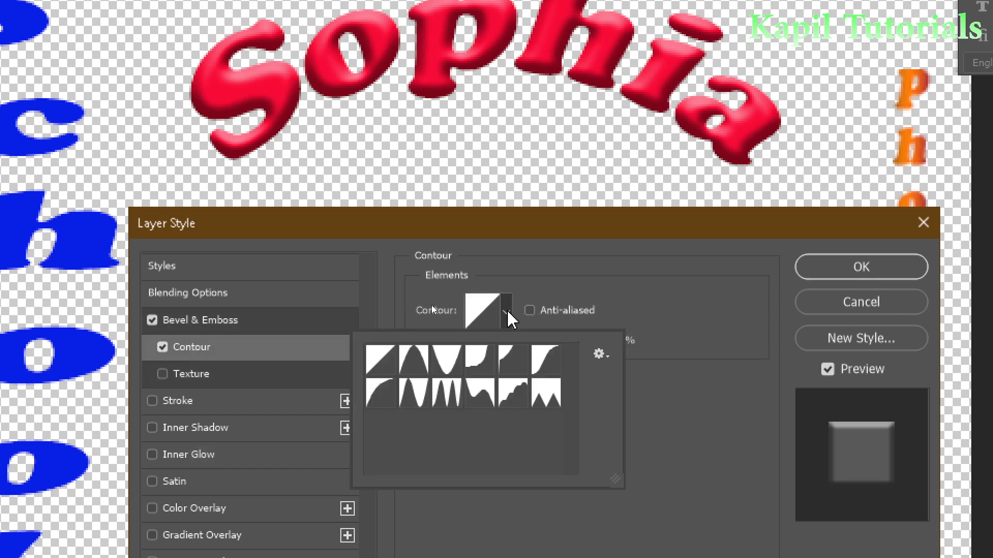
left_click(447, 365)
left_click(413, 365)
left_click(382, 364)
left_click(389, 409)
left_click(413, 394)
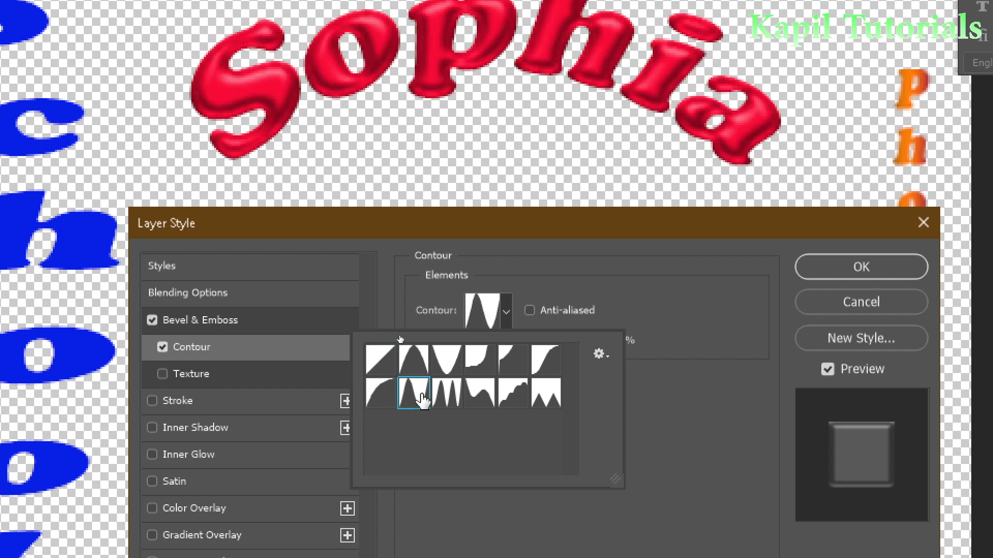
Enable Texture for the bevel and try further contours, including the double-ring and S-shaped curves, ending on the stepped curve.
left_click(163, 374)
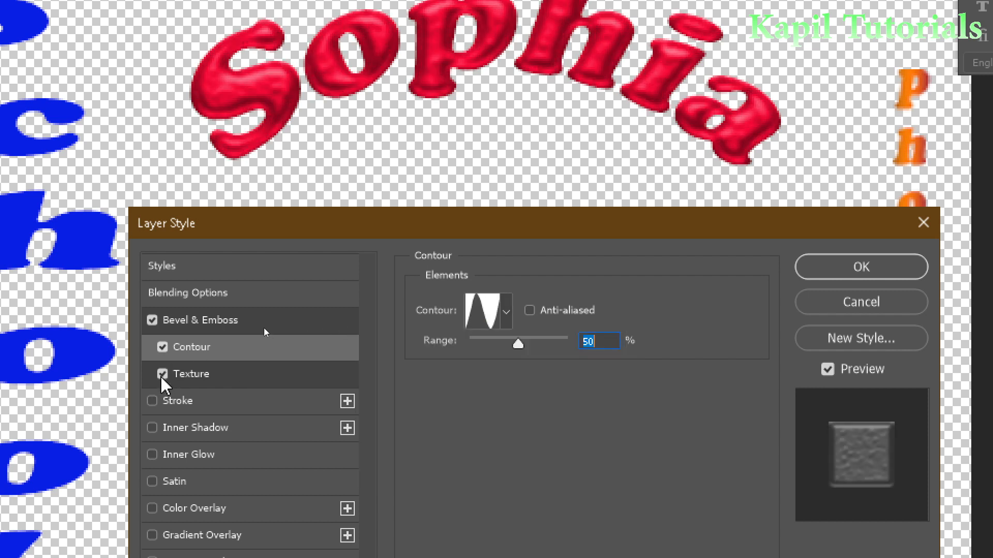
left_click(506, 312)
left_click(455, 389)
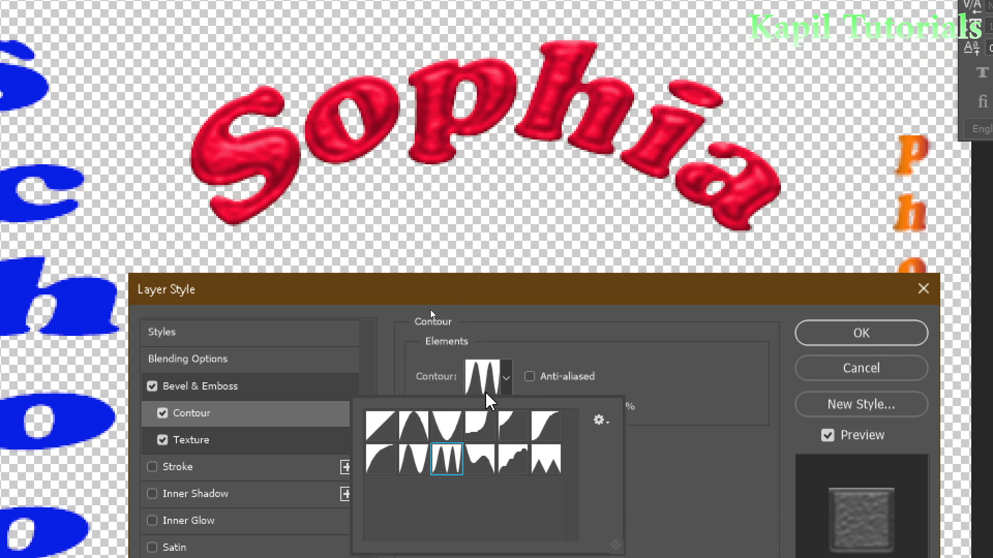
left_click(514, 427)
left_click(544, 425)
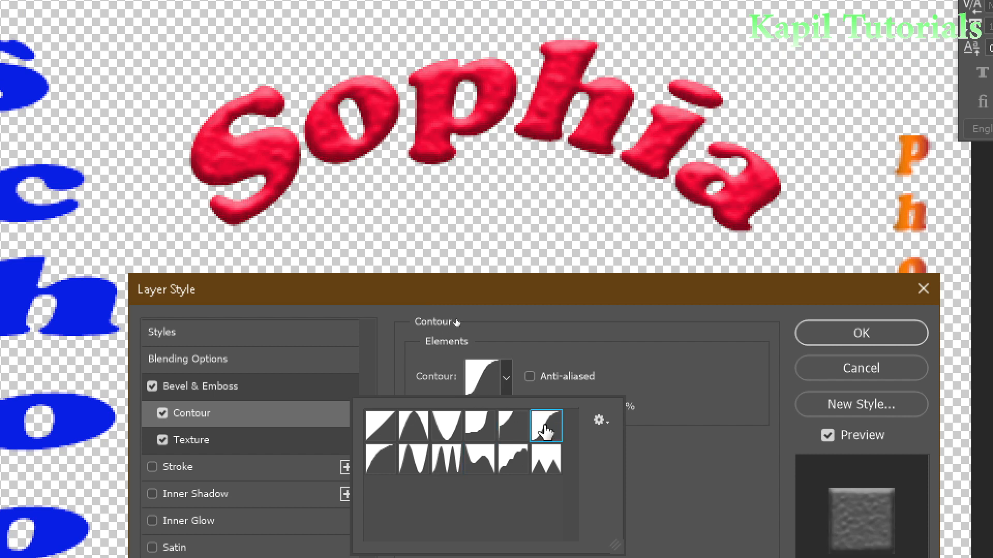
left_click(543, 459)
left_click(504, 472)
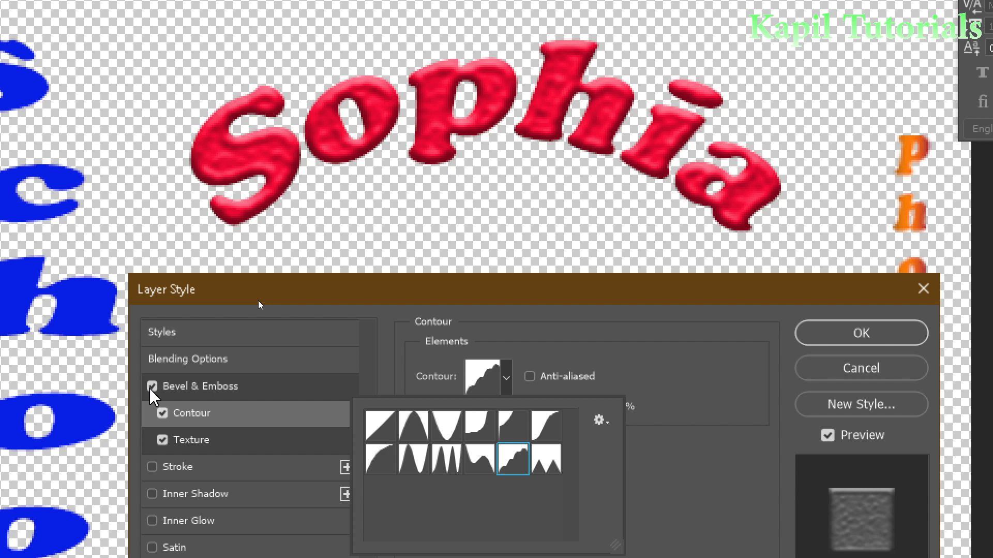
Turn off Bevel & Emboss together with its Contour and Texture options for the arched text.
left_click(152, 388)
left_click(160, 416)
left_click(162, 439)
left_click(162, 414)
left_click(153, 387)
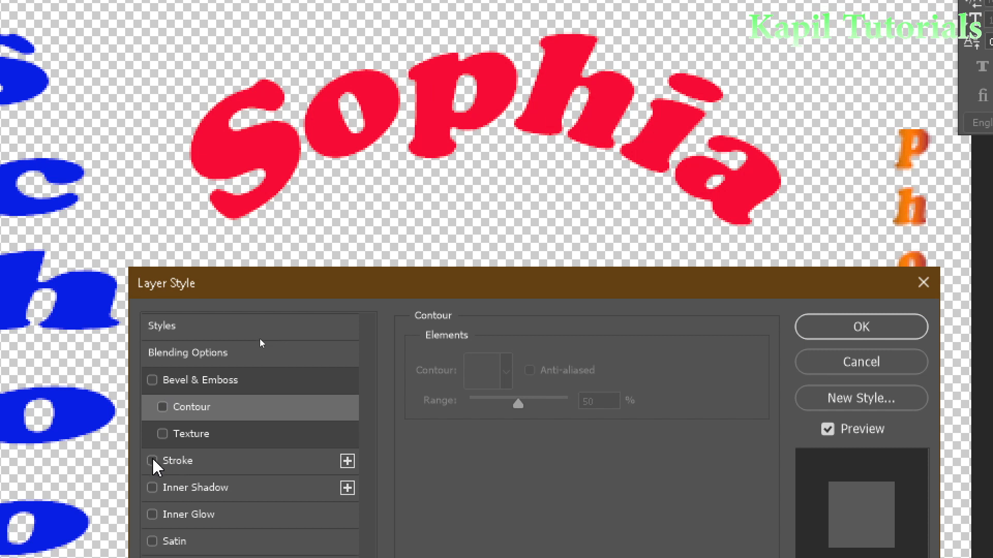
Enable the Stroke effect on the arched text and set its color to yellow #f6d80e.
left_click(152, 467)
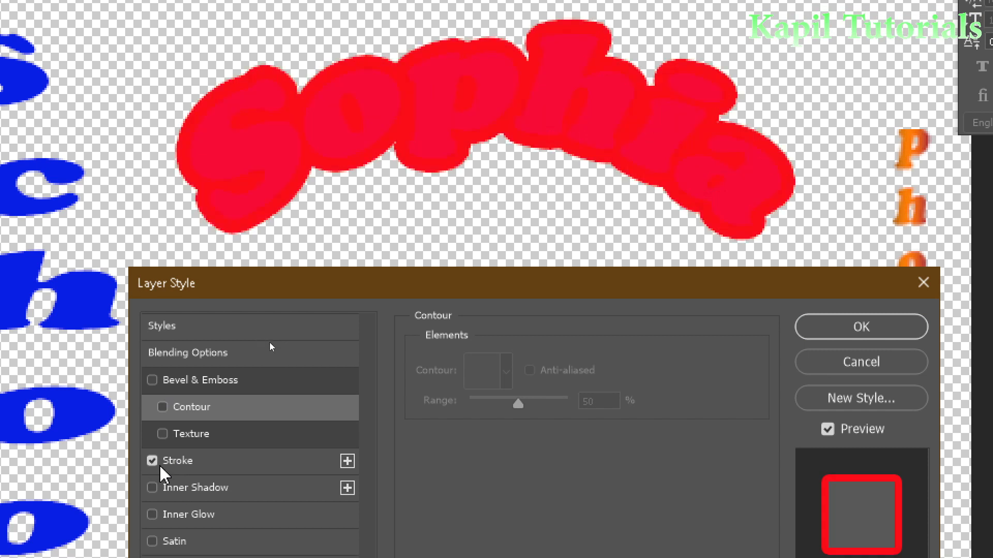
left_click(197, 468)
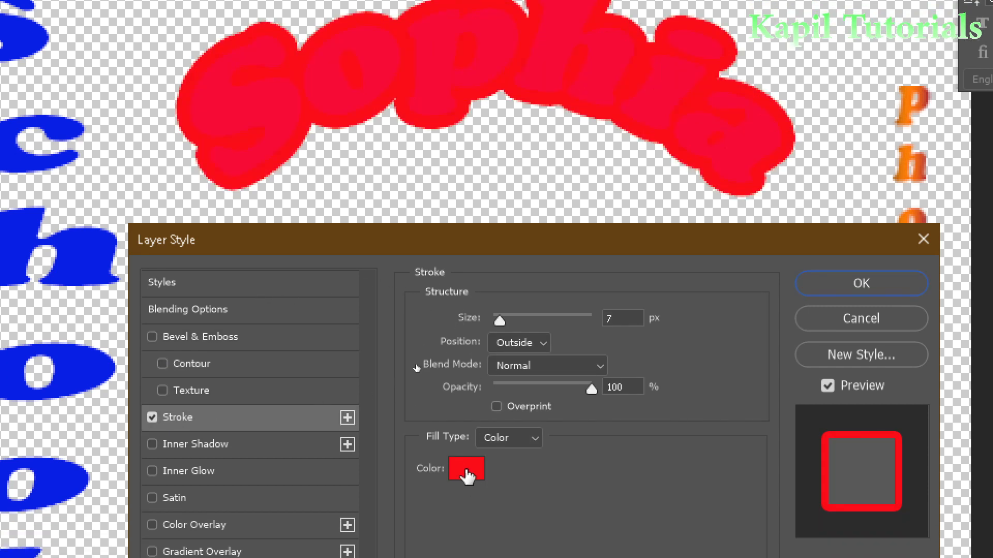
left_click(465, 471)
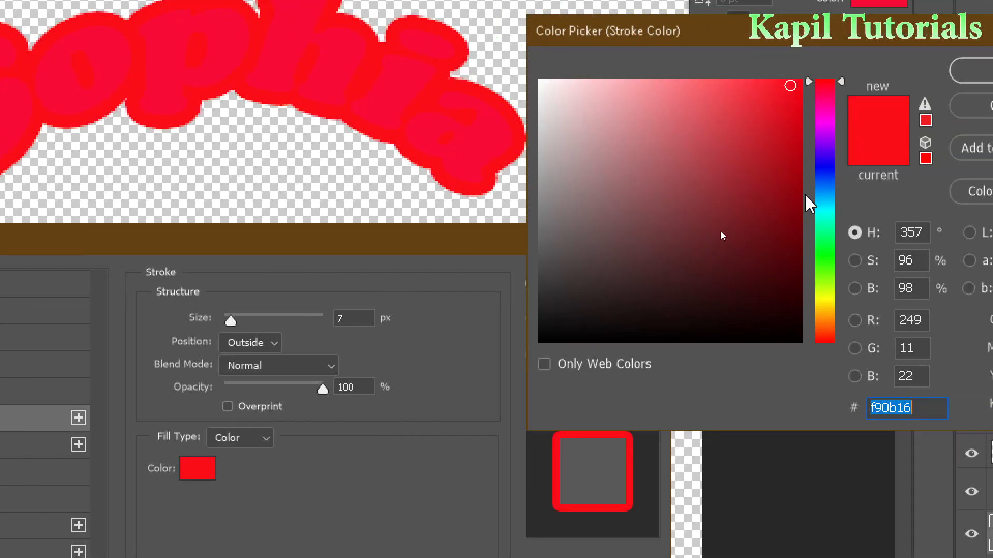
left_click(825, 282)
left_click_drag(823, 285, 824, 305)
left_click_drag(784, 95, 786, 89)
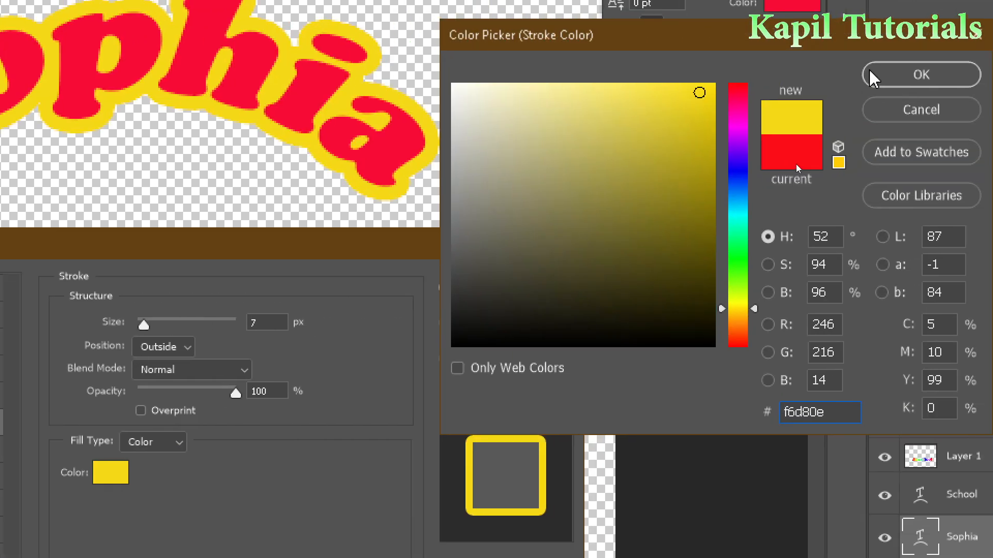
left_click(978, 73)
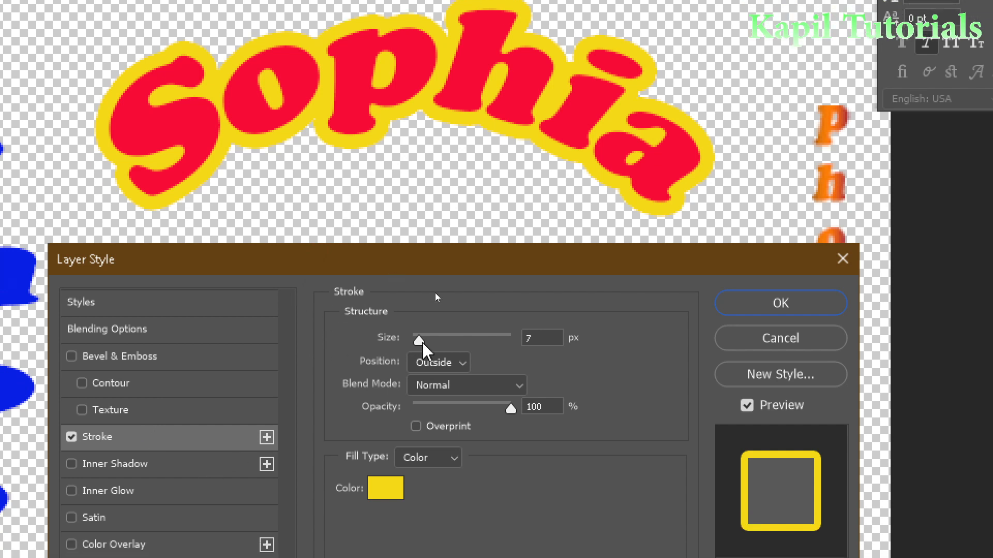
Move the Layer Style dialog clear of the arched text, try a 9 px stroke, and set the Stroke size to 6 px.
mouse_move(420, 342)
left_mouse_down()
mouse_move(430, 343)
mouse_move(422, 345)
left_mouse_up()
left_click(108, 490)
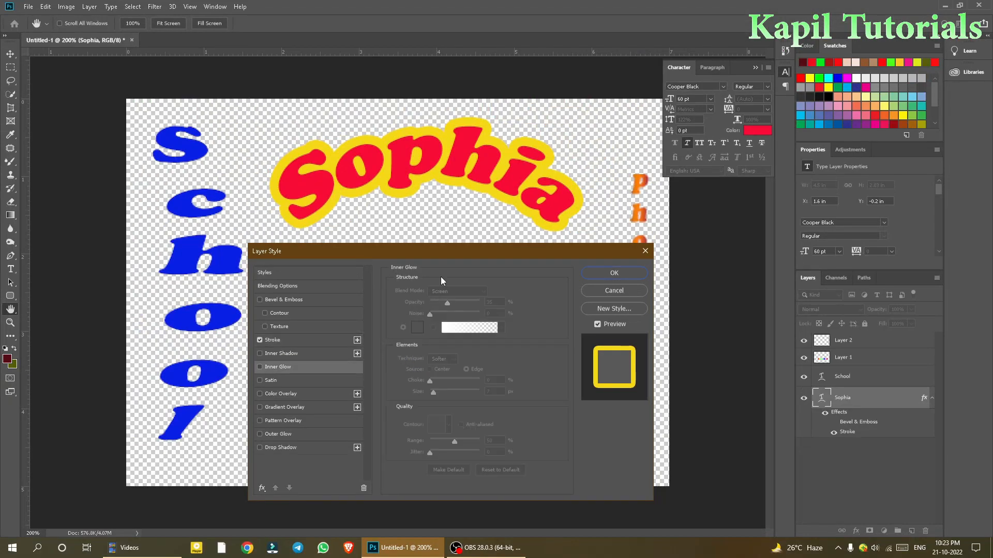
left_click_drag(443, 269, 419, 298)
left_click(274, 355)
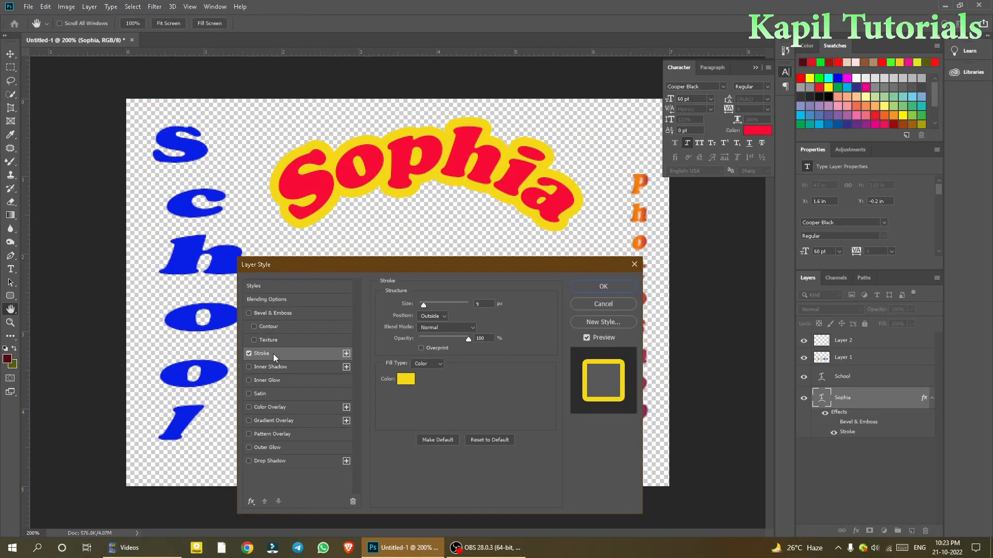
left_click_drag(423, 306, 423, 308)
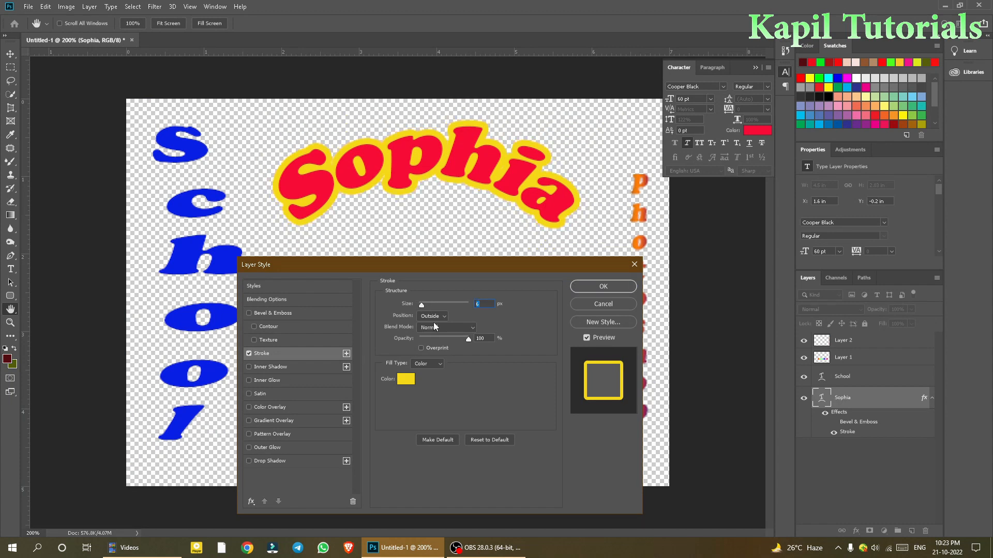
left_click(255, 382)
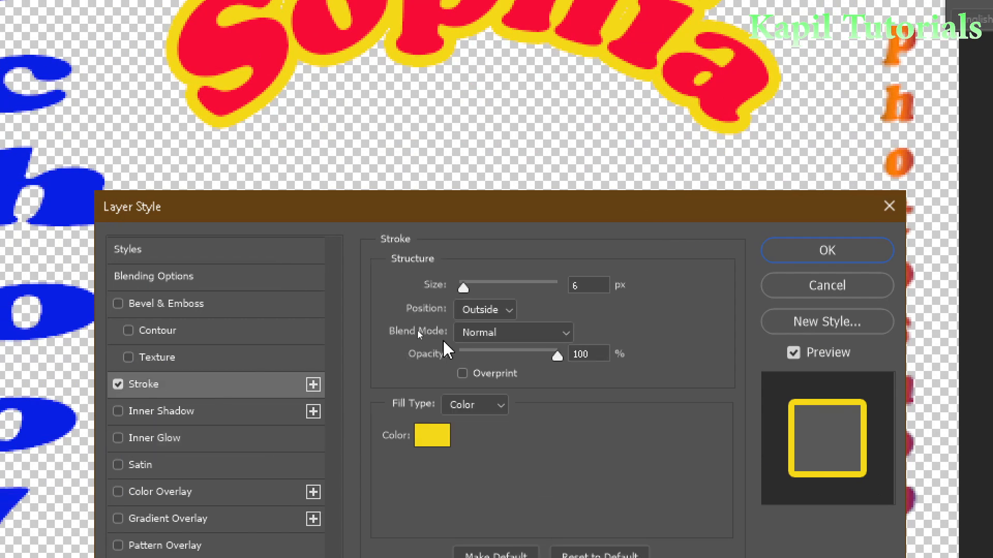
Try the Inside and Center stroke positions on the arched text, returning the position to Outside.
left_click(504, 310)
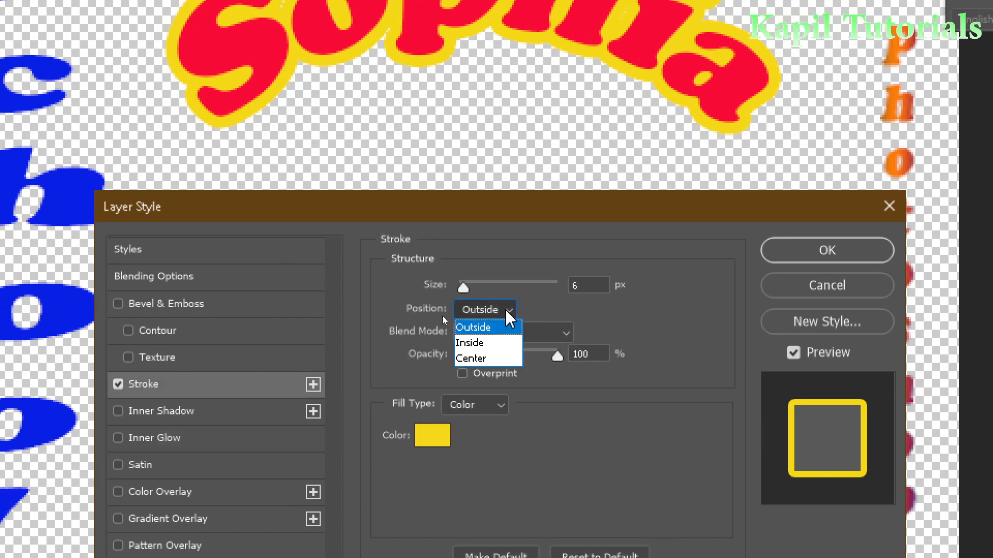
left_click(509, 340)
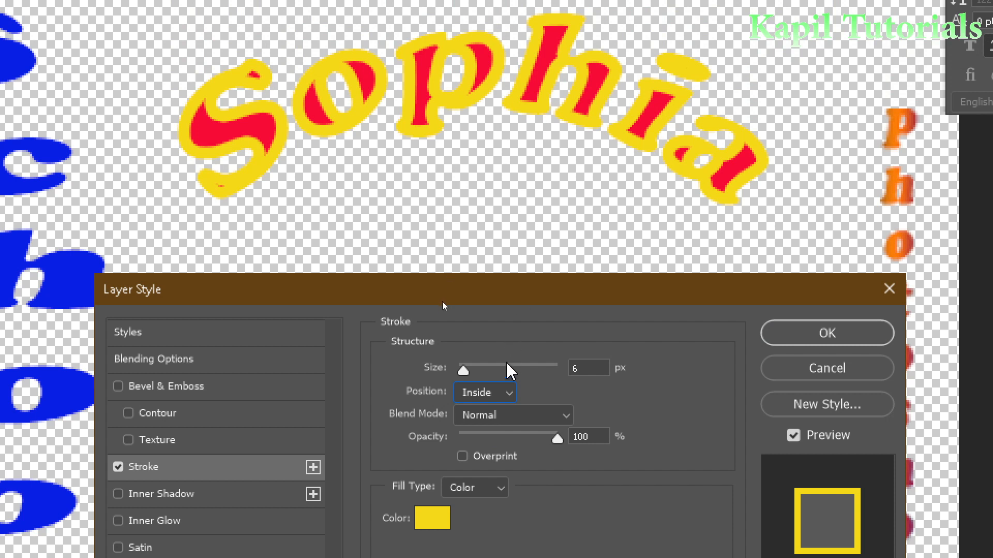
left_click(507, 393)
left_click(491, 441)
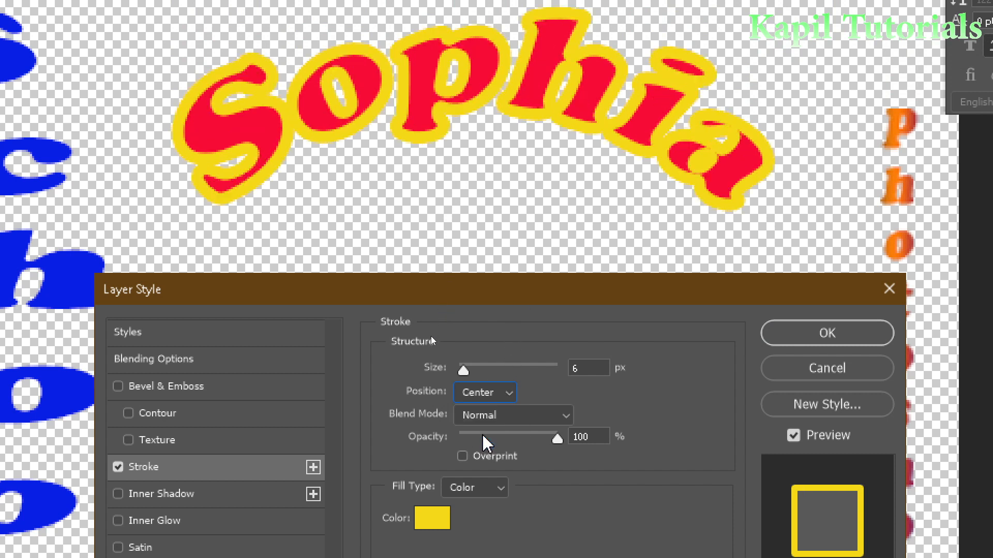
left_click(510, 392)
left_click(519, 408)
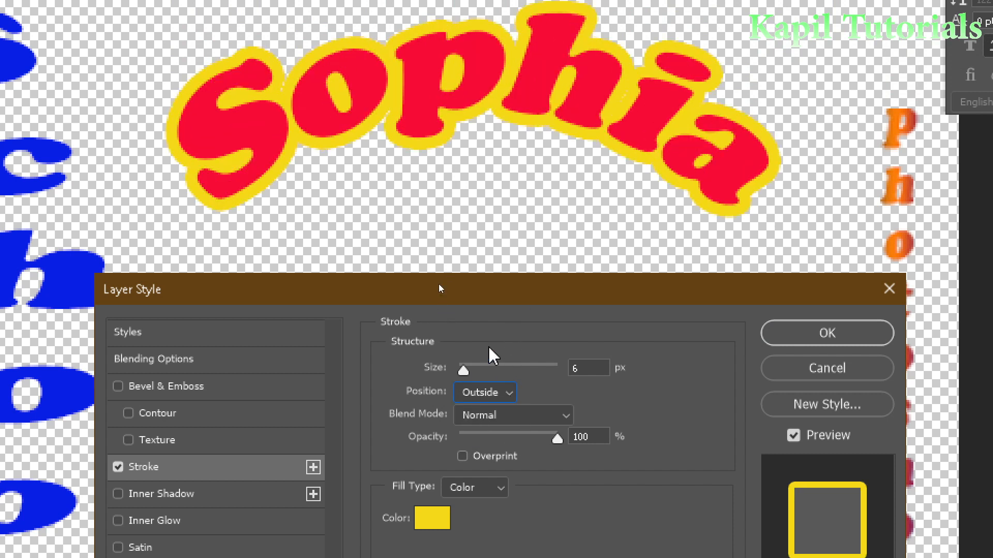
Review the Stroke blend modes and set the blend mode to Darker Color.
left_click(566, 416)
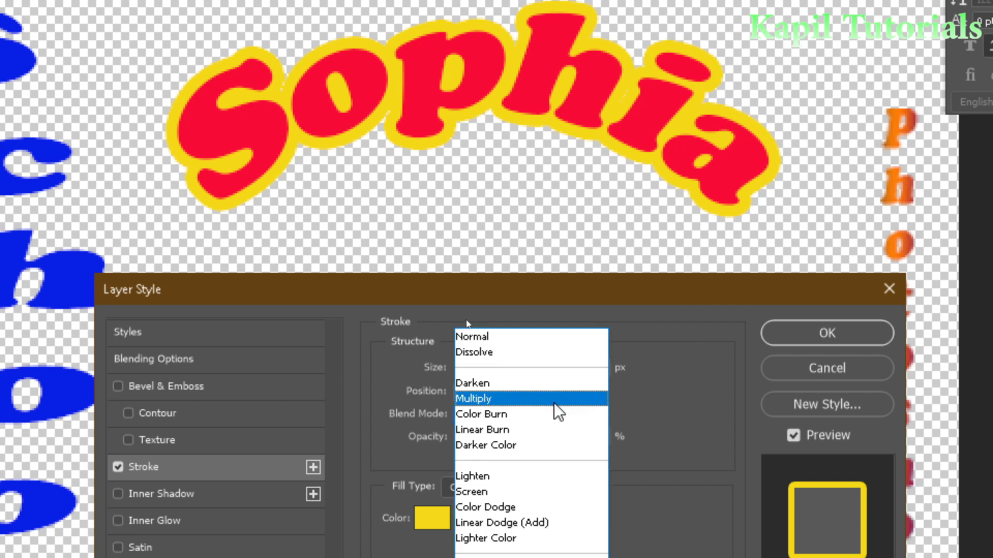
left_click(519, 337)
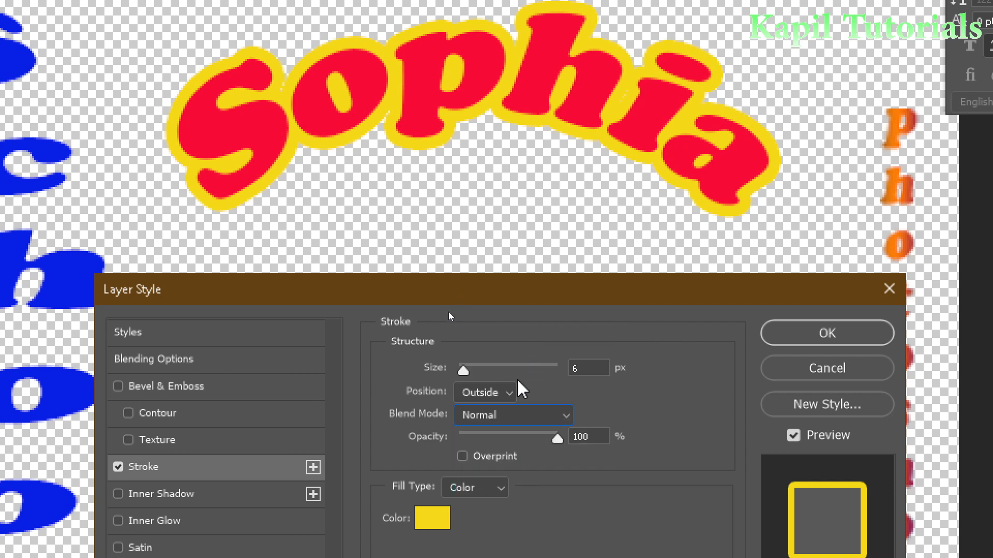
left_click(517, 416)
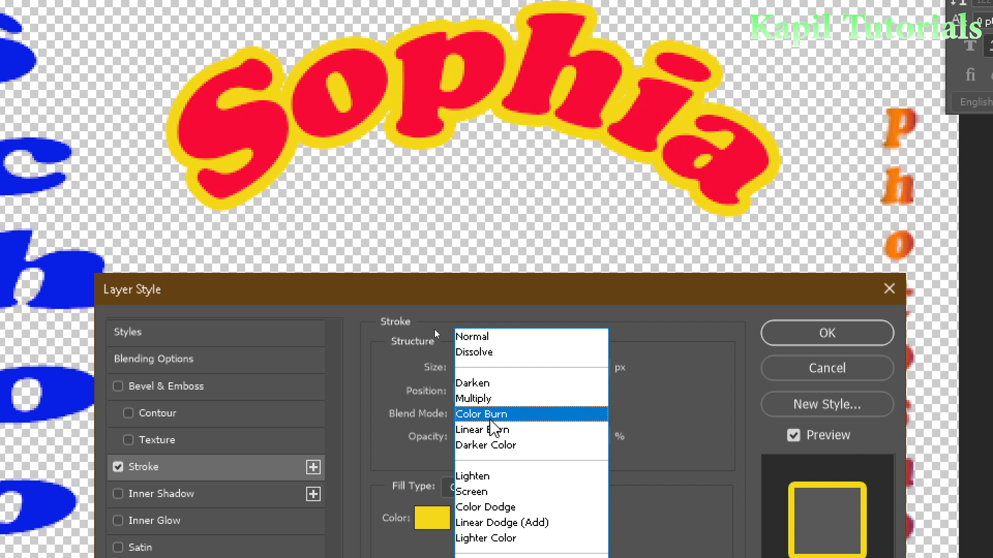
left_click(492, 446)
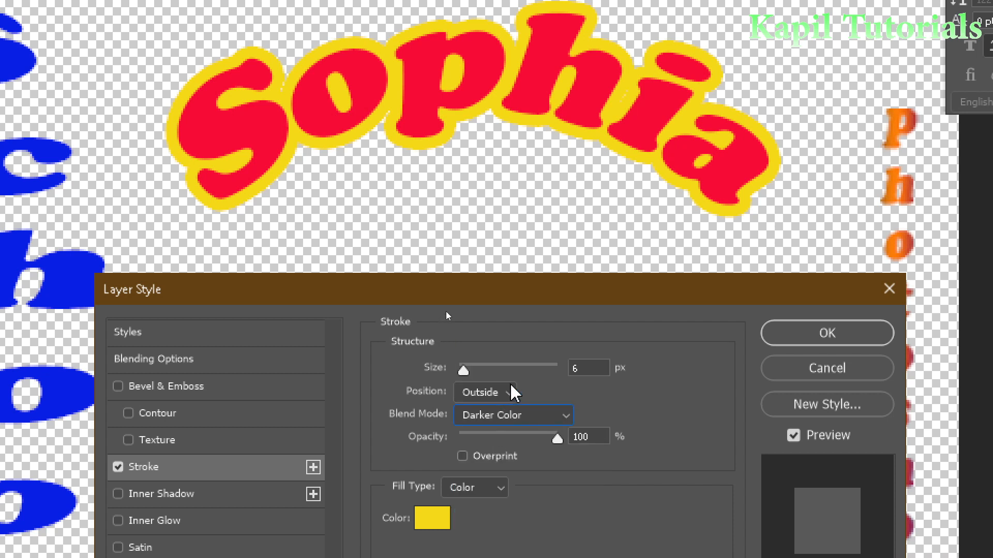
left_click(541, 420)
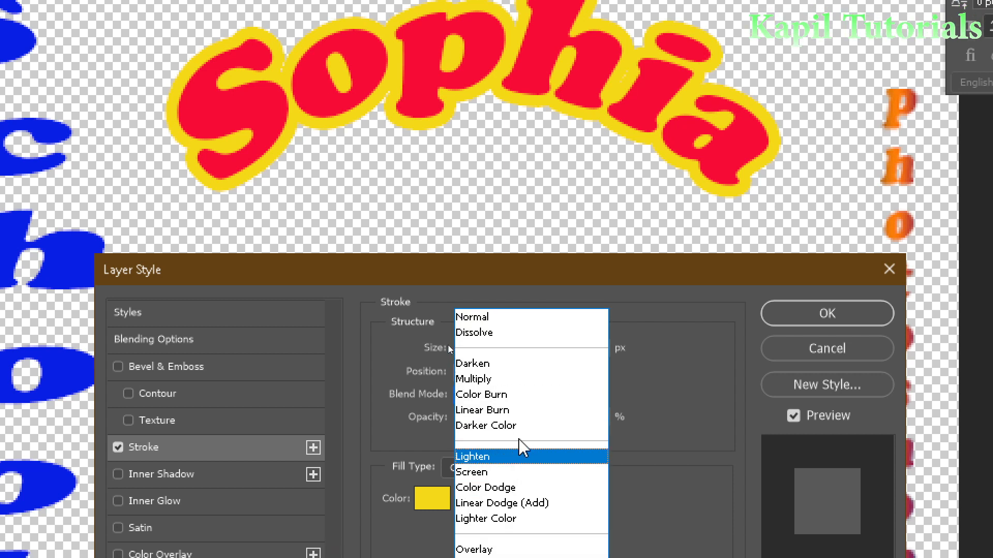
left_click(689, 349)
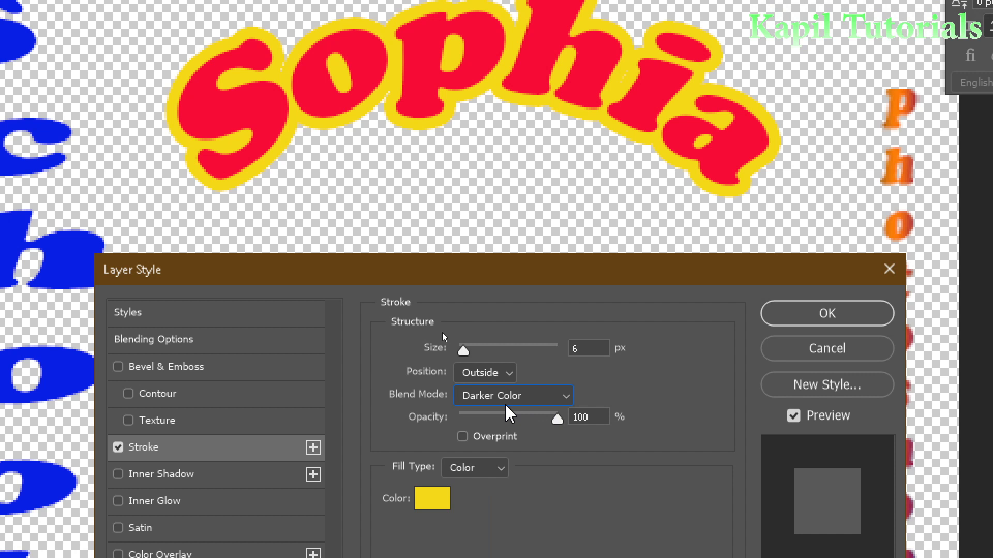
Set the arched text's Stroke size to 9 px and opacity to 92%, and apply the layer style.
mouse_move(464, 350)
left_mouse_down()
mouse_move(538, 350)
mouse_move(468, 352)
left_mouse_up()
mouse_move(557, 419)
left_mouse_down()
mouse_move(493, 416)
mouse_move(547, 416)
left_mouse_up()
left_click(828, 314)
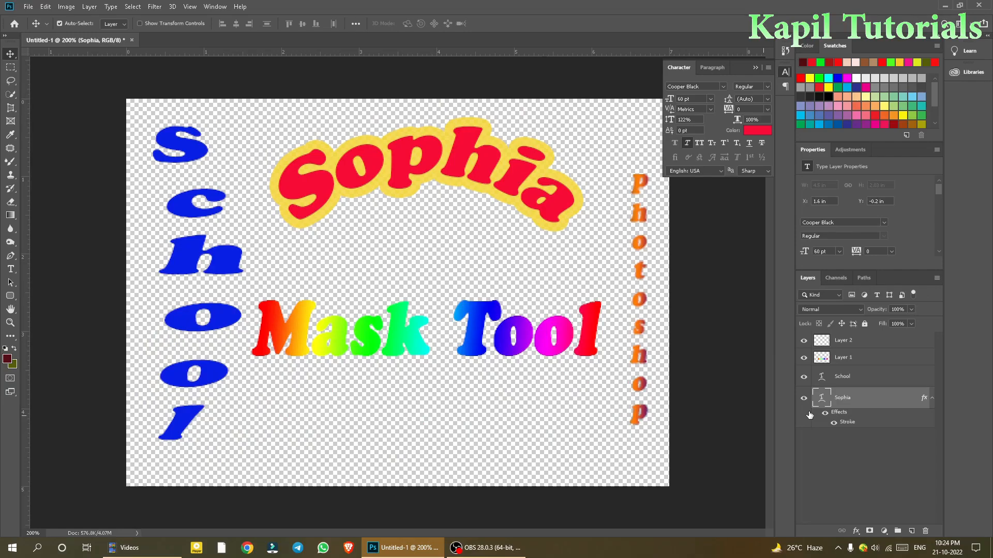
Add a new empty layer and move it beneath the arched text layer.
left_click(912, 531)
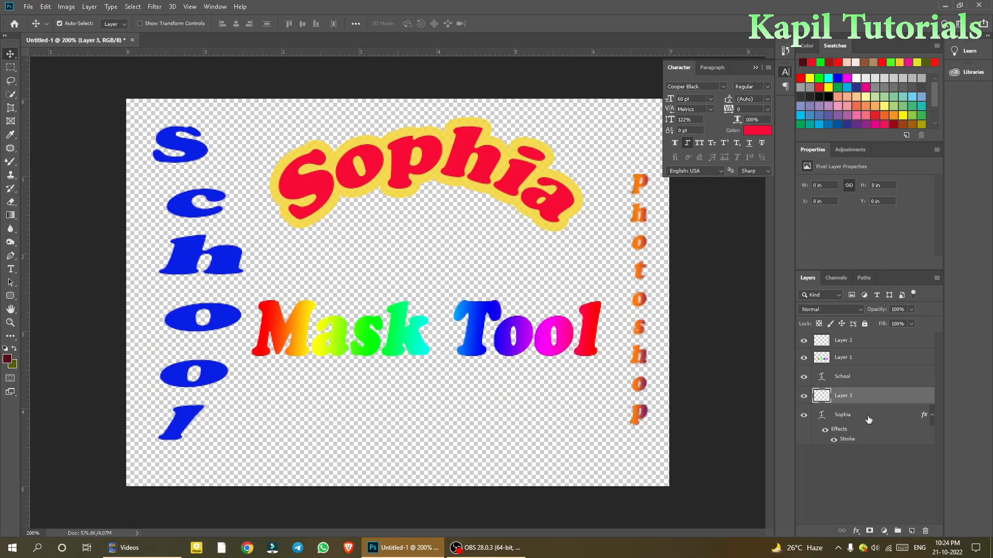
left_click_drag(859, 399, 846, 465)
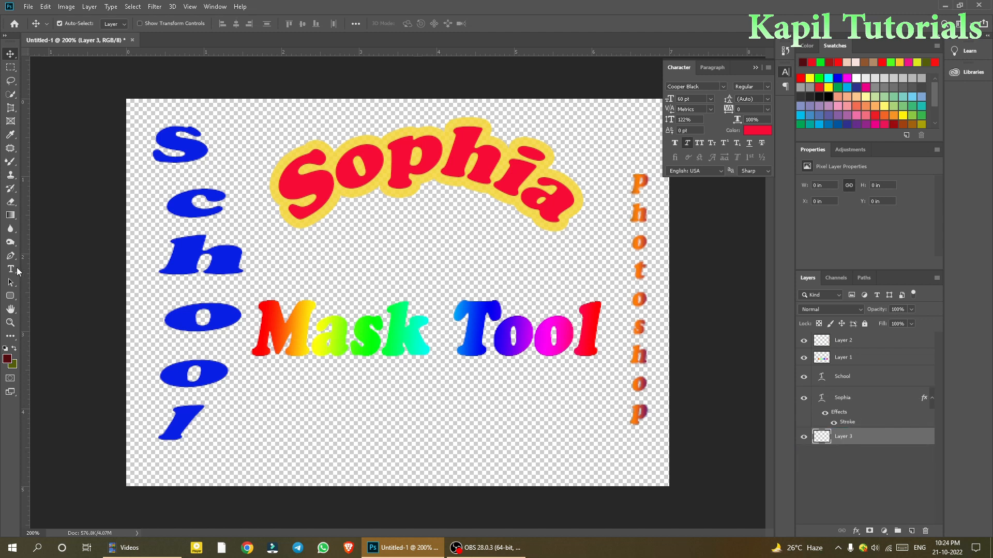
Fill the new layer with a dark red-to-black gradient running diagonally from the canvas's upper-left toward its lower-right.
left_click(11, 216)
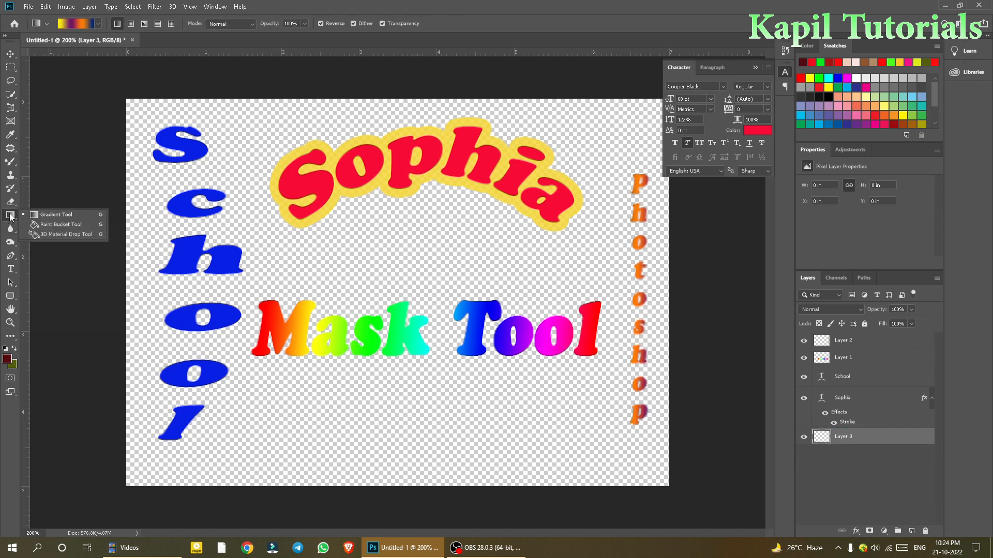
left_click(46, 215)
left_click_drag(127, 113, 657, 481)
key("ctrl+z")
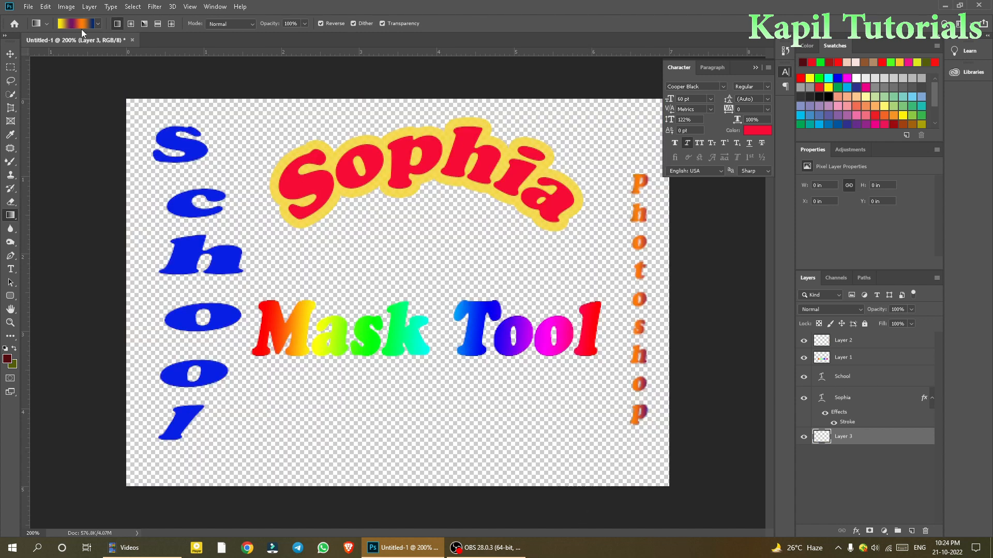
left_click(80, 24)
left_click(710, 145)
left_click(789, 82)
left_click_drag(142, 107, 568, 480)
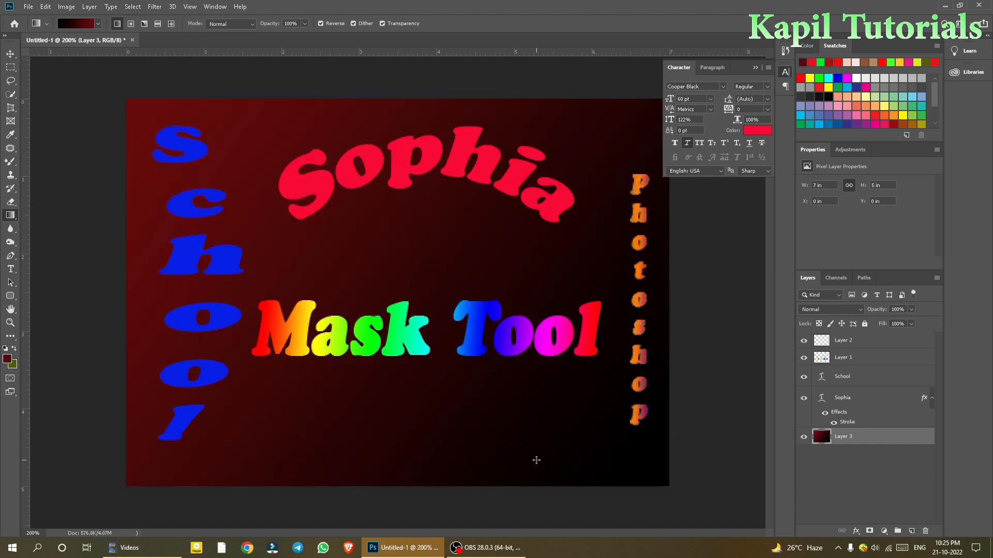
Make the arched text layer active by choosing it on the canvas with the Move tool.
left_click(839, 361)
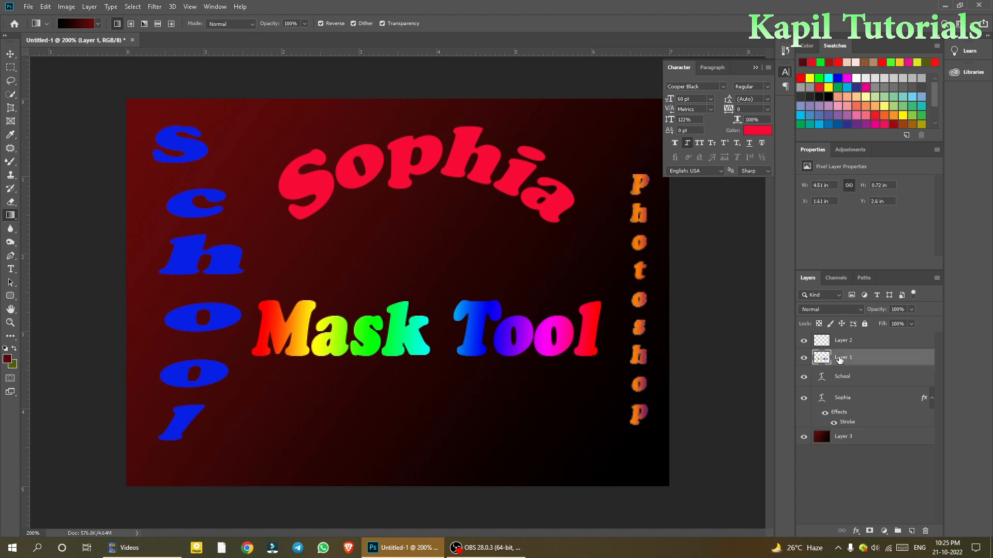
right_click(839, 360)
left_click(807, 200)
left_click(10, 55)
right_click(401, 162)
left_click(421, 176)
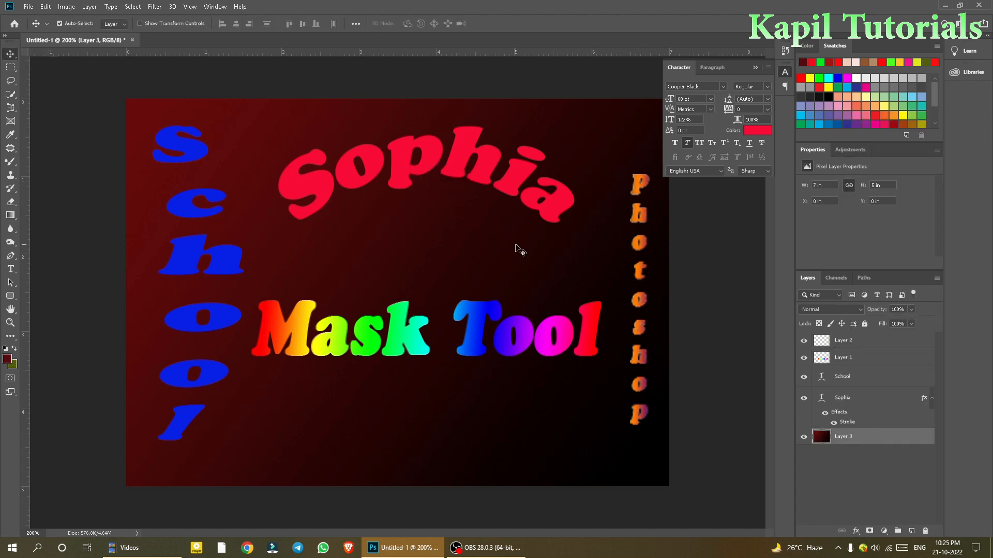
right_click(408, 166)
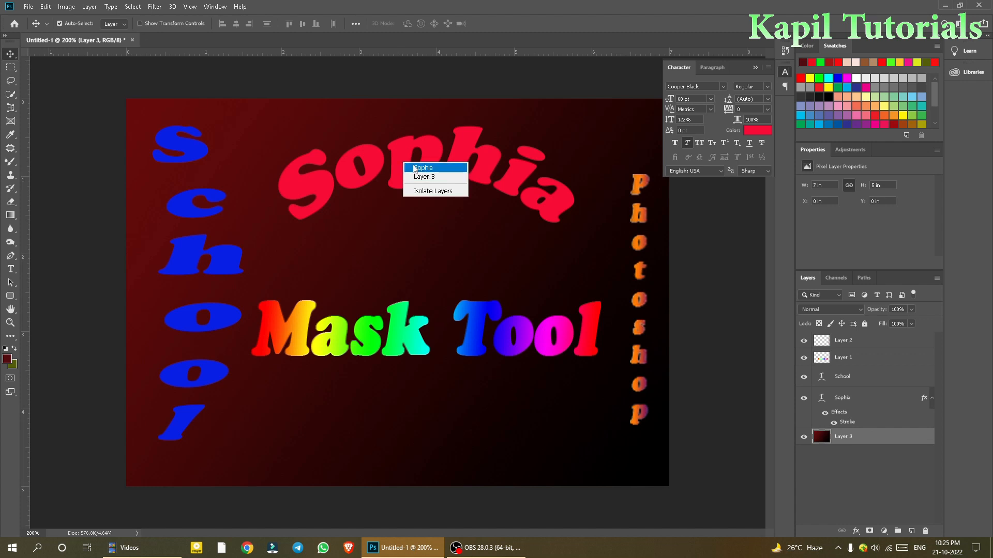
left_click(427, 171)
Reopen the arched text's layer style and show its Stroke settings.
right_click(917, 396)
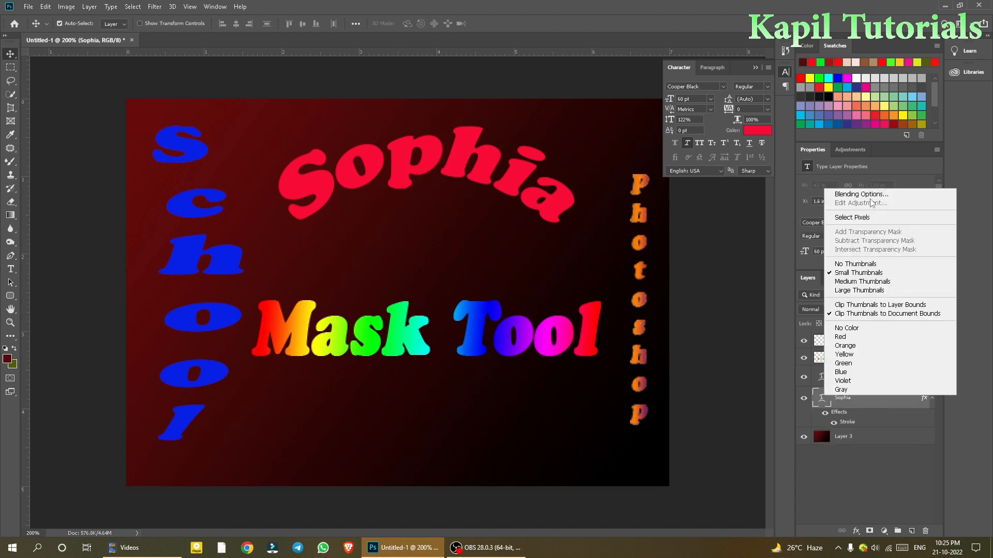
left_click(873, 197)
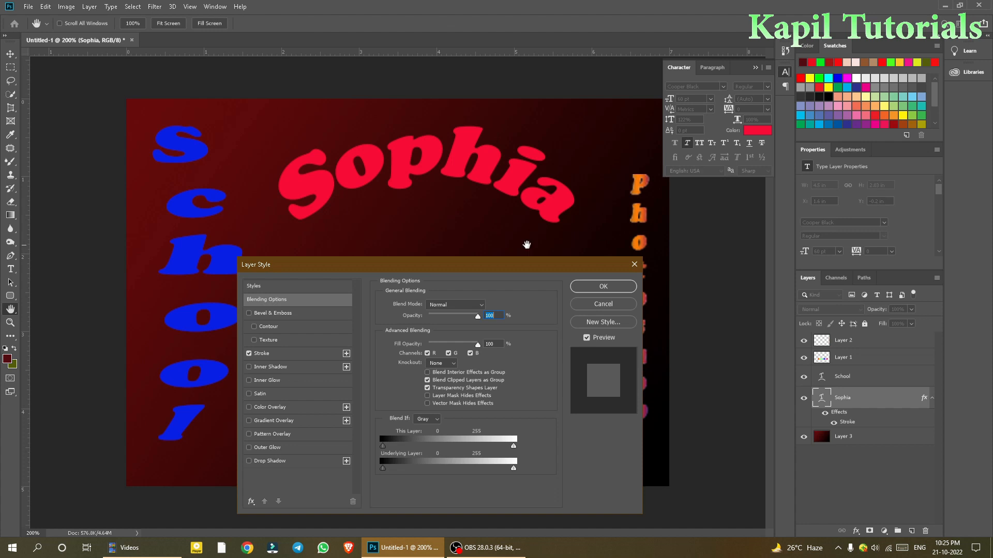
left_click_drag(427, 268, 424, 261)
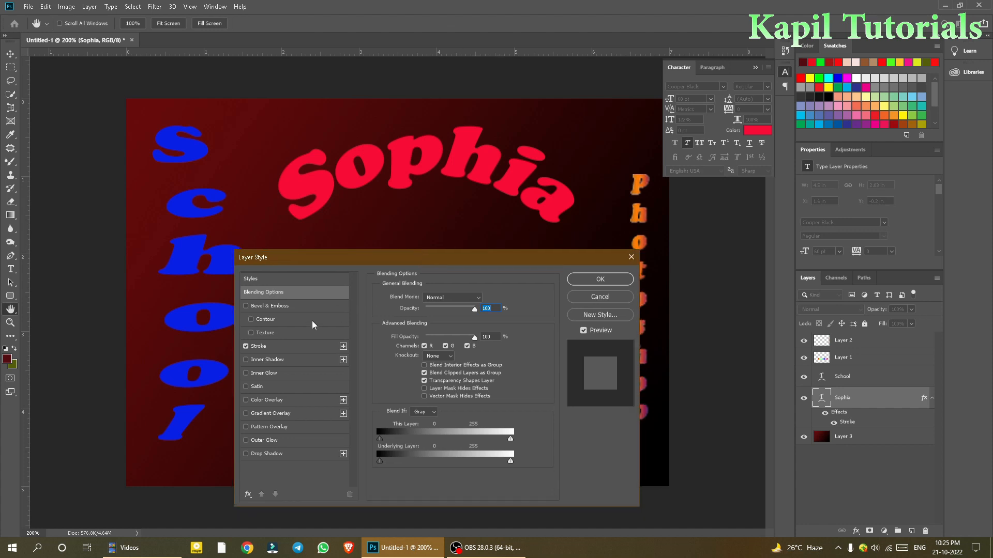
left_click(285, 347)
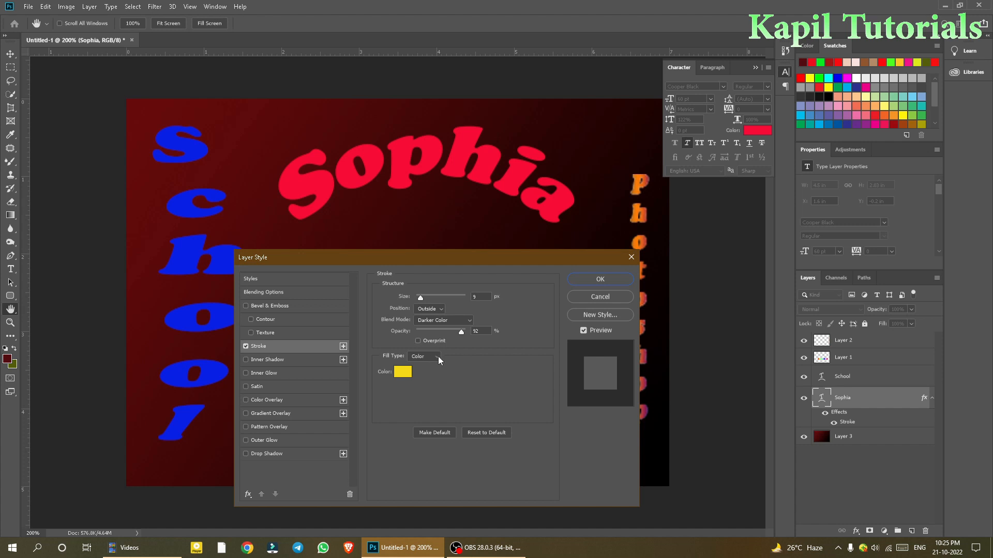
Try the Darken, Color Dodge and Lighter Color blend modes for the stroke against the dark background.
left_click(443, 321)
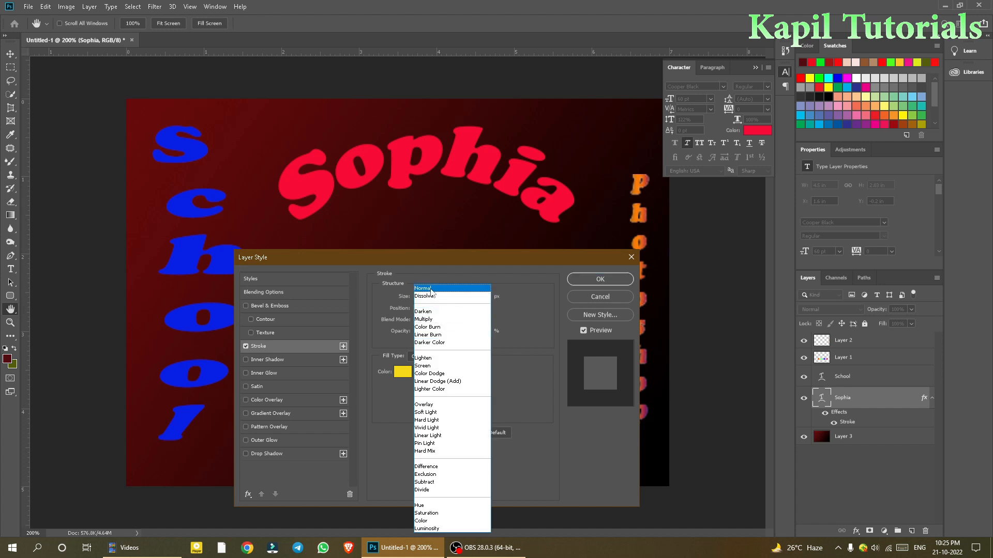
left_click(427, 312)
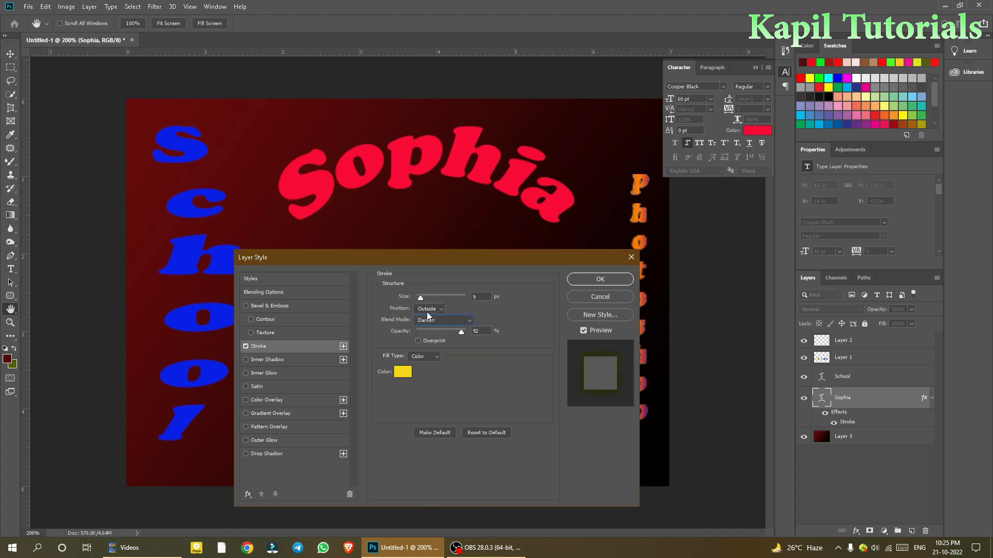
left_click(442, 309)
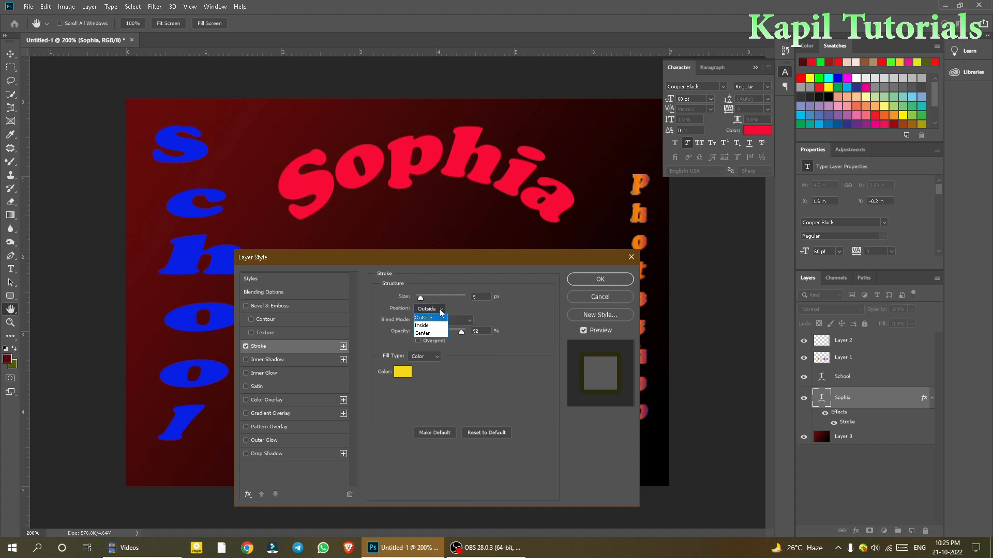
left_click(451, 310)
left_click(449, 322)
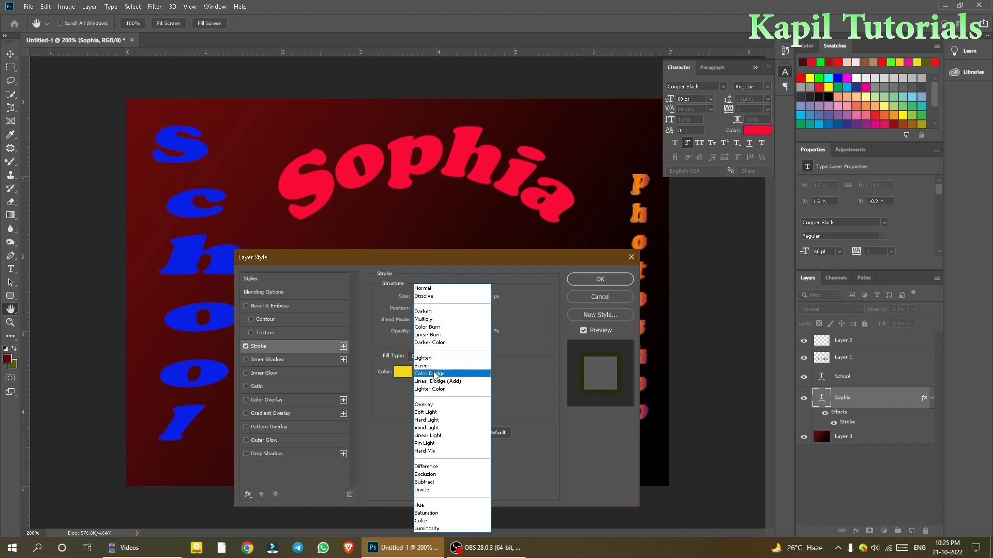
left_click(433, 375)
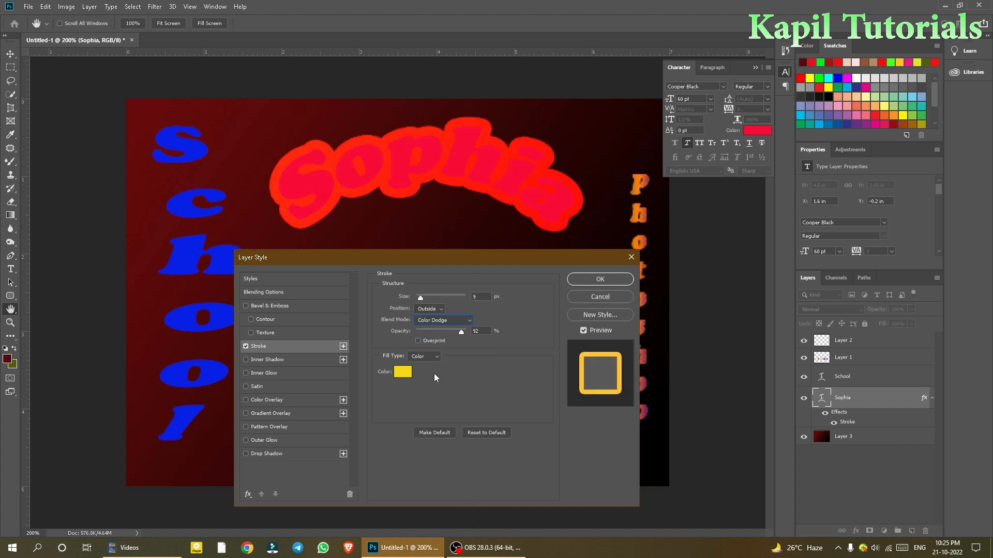
left_click(465, 321)
left_click(436, 373)
left_click(467, 321)
left_click(442, 391)
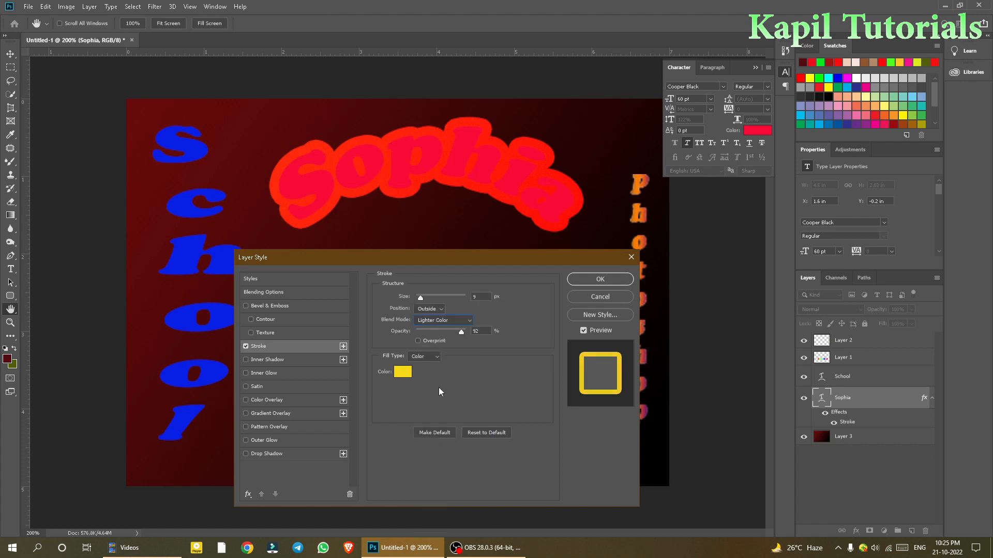
Try the Overlay, Soft Light and Linear Light blend modes for the stroke.
left_click(465, 320)
left_click(436, 405)
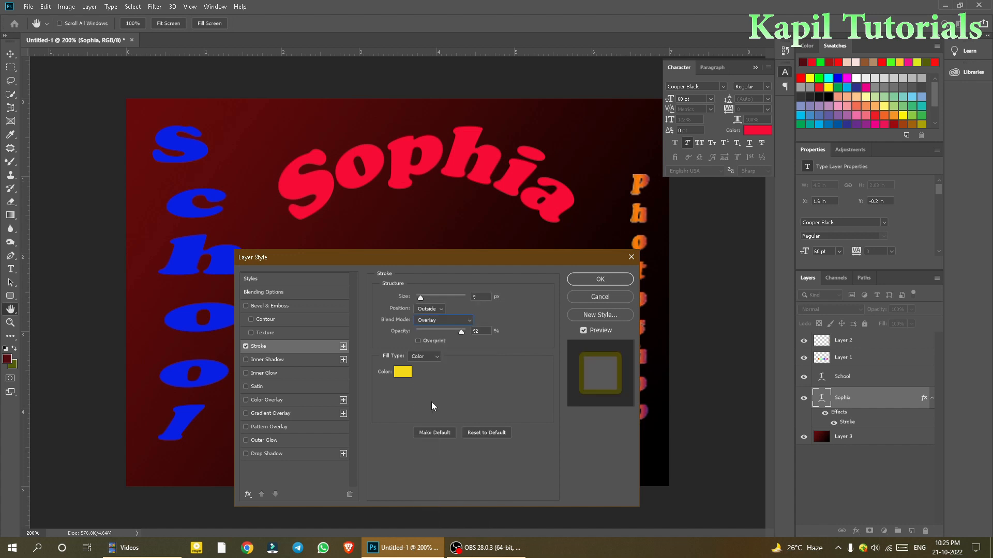
left_click(469, 324)
left_click(437, 412)
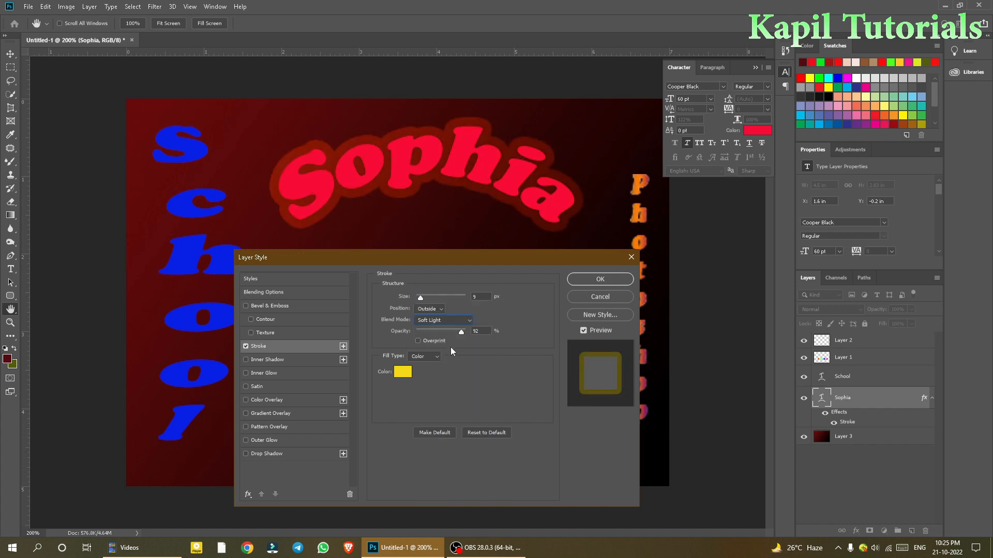
left_click(467, 322)
left_click(437, 434)
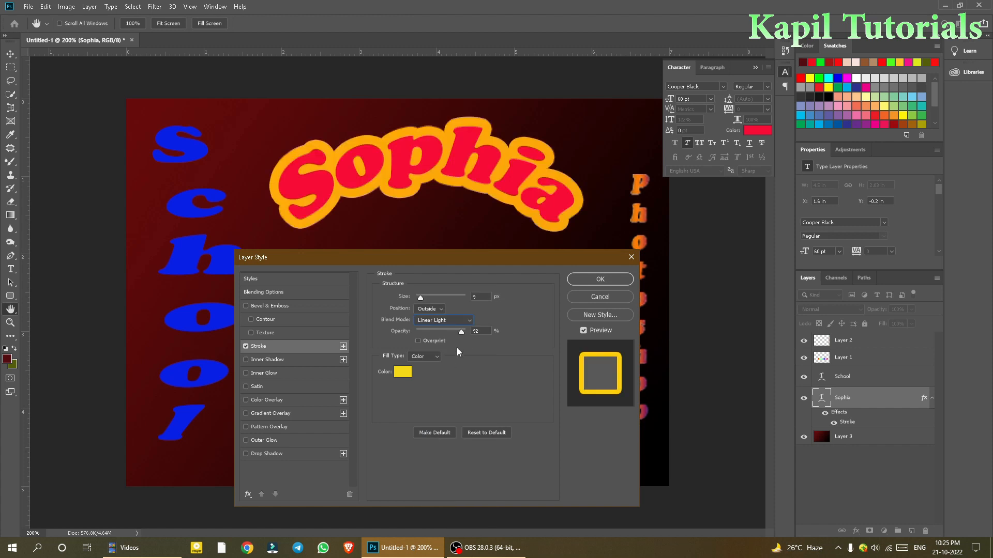
Try the Difference and Exclusion stroke blend modes and set the blend mode to Normal.
left_click(470, 323)
left_click(433, 467)
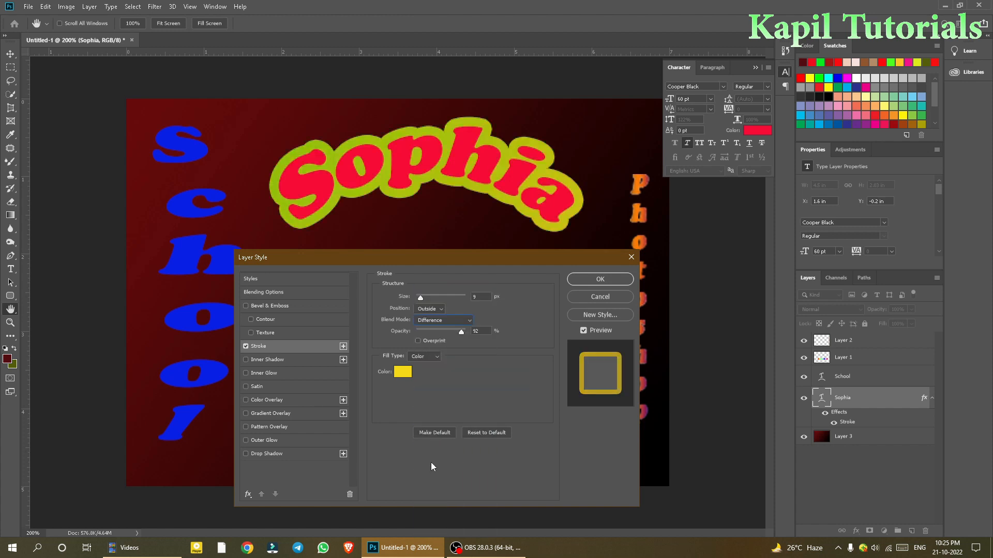
left_click(471, 323)
left_click(429, 476)
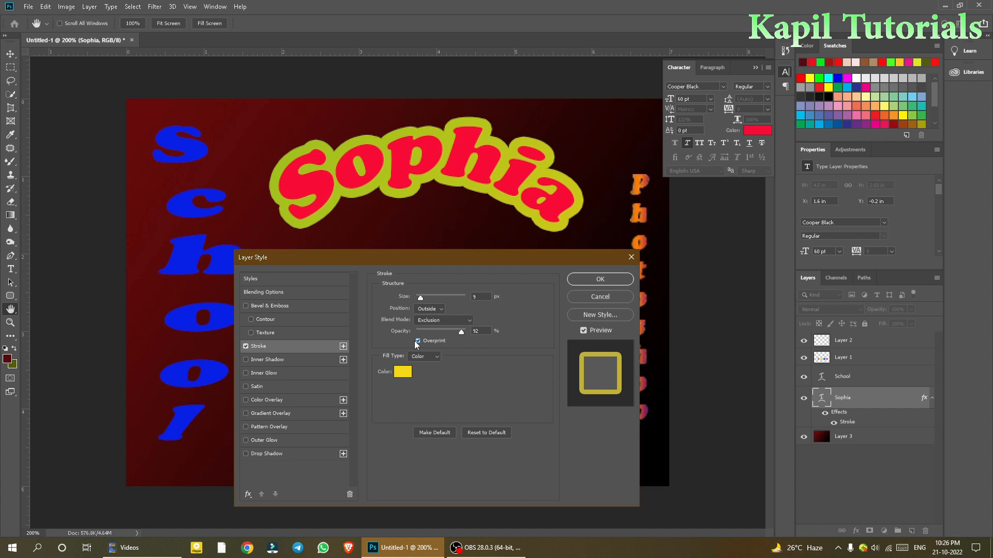
left_click(464, 321)
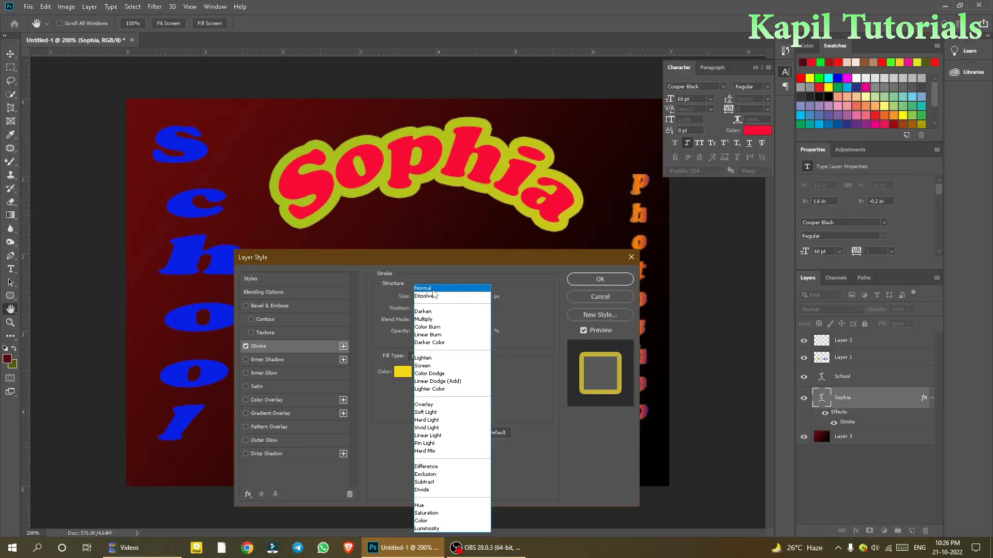
left_click(432, 289)
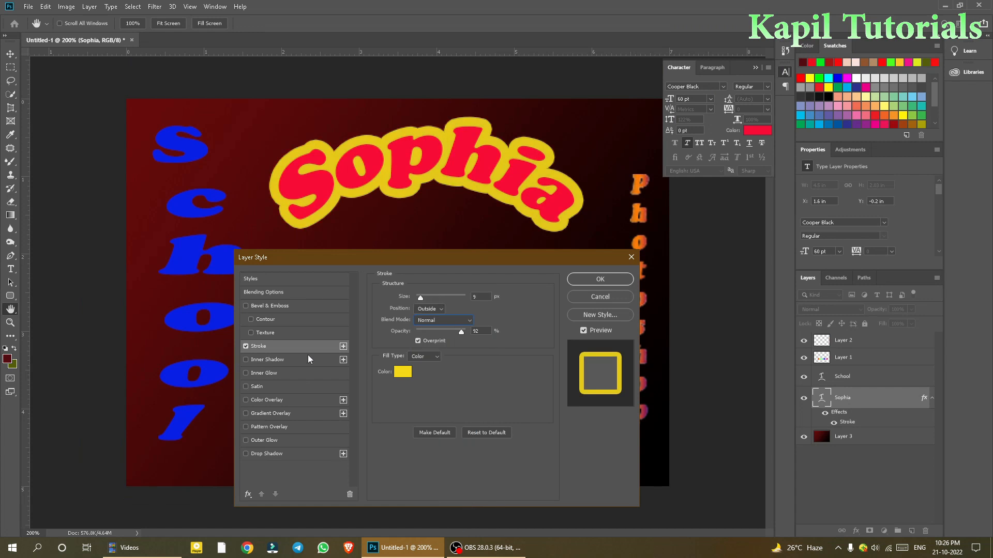
Turn off the Stroke effect and enable an Inner Shadow on the arched text with 100% opacity.
left_click(246, 346)
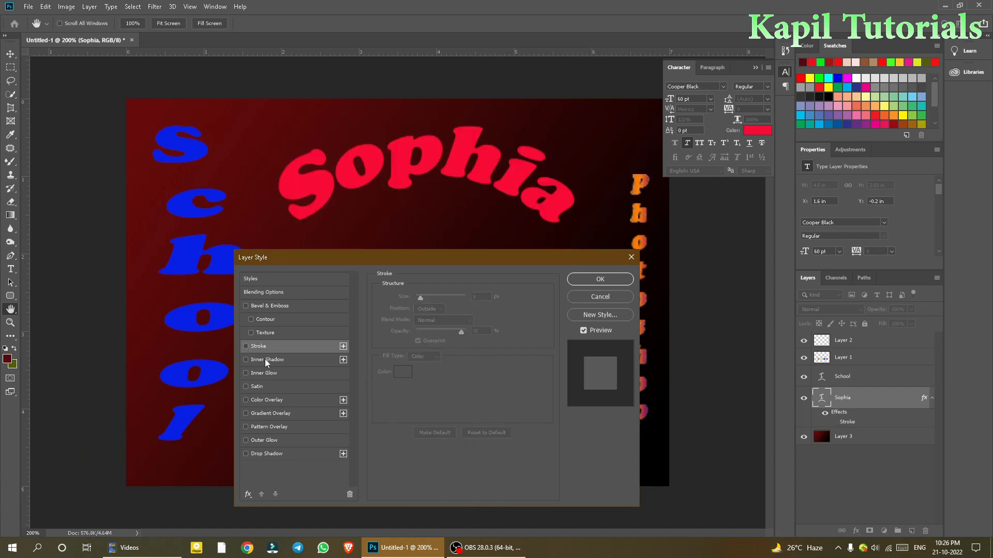
left_click(246, 360)
left_click(268, 359)
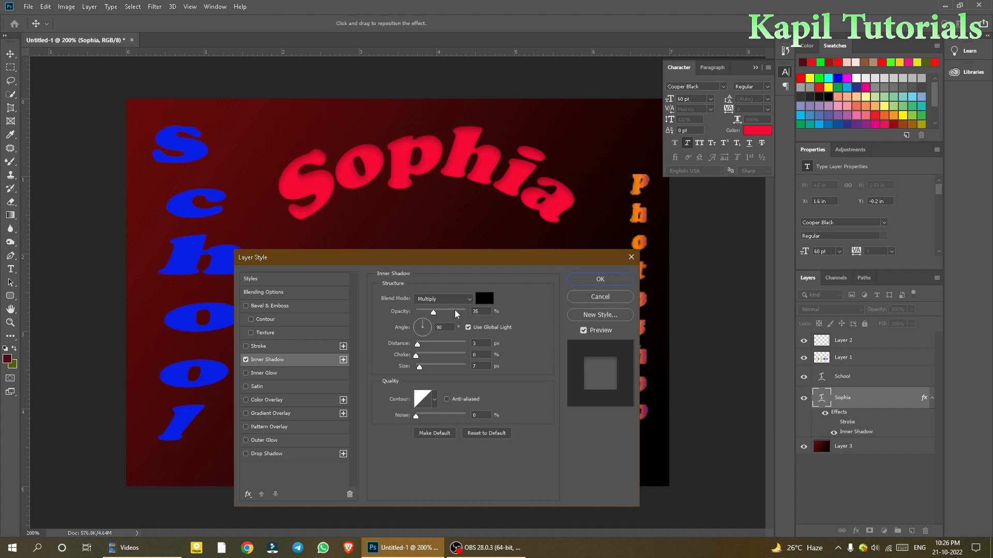
left_click_drag(429, 313, 473, 313)
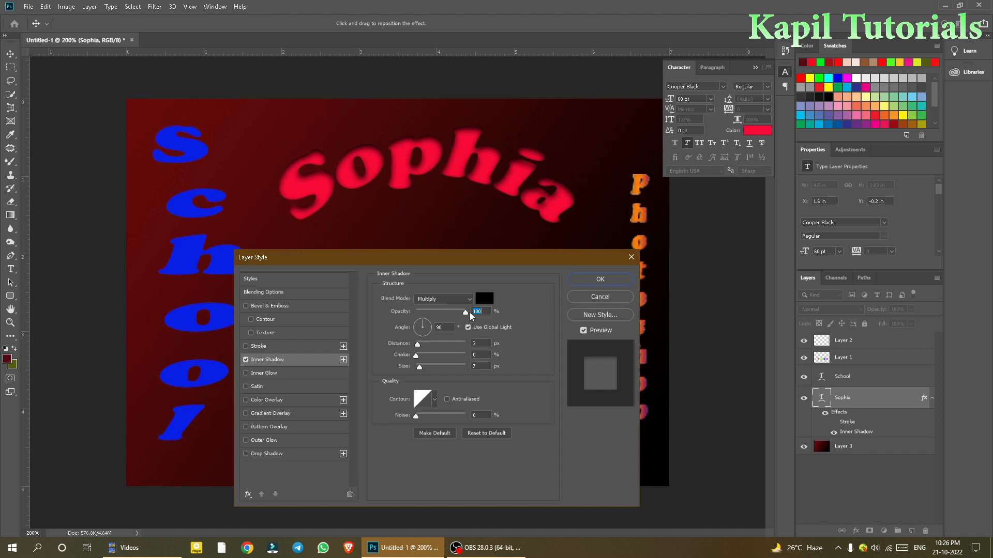
Try the Normal blend mode for the Inner Shadow and return it to Multiply.
left_click(468, 299)
left_click(442, 289)
left_click(453, 299)
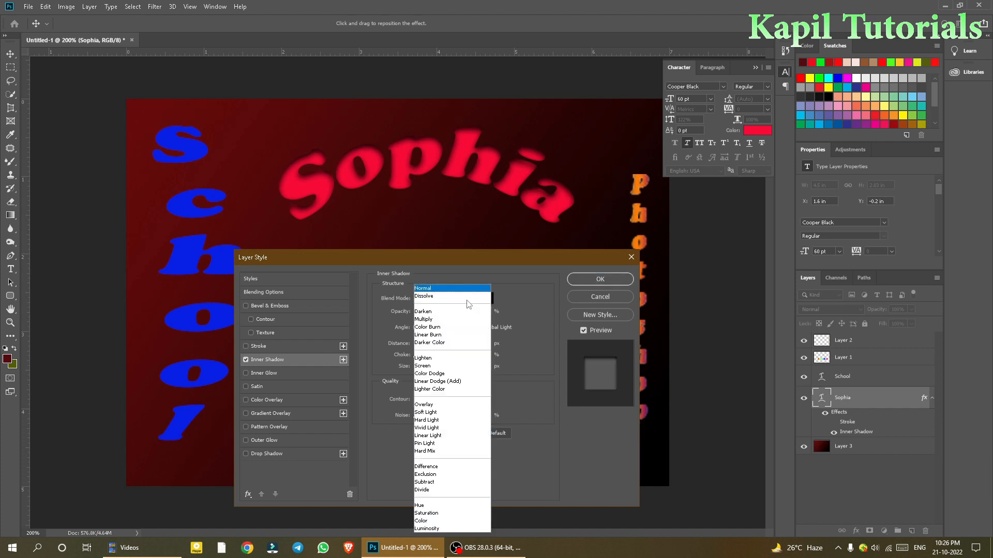
left_click(439, 326)
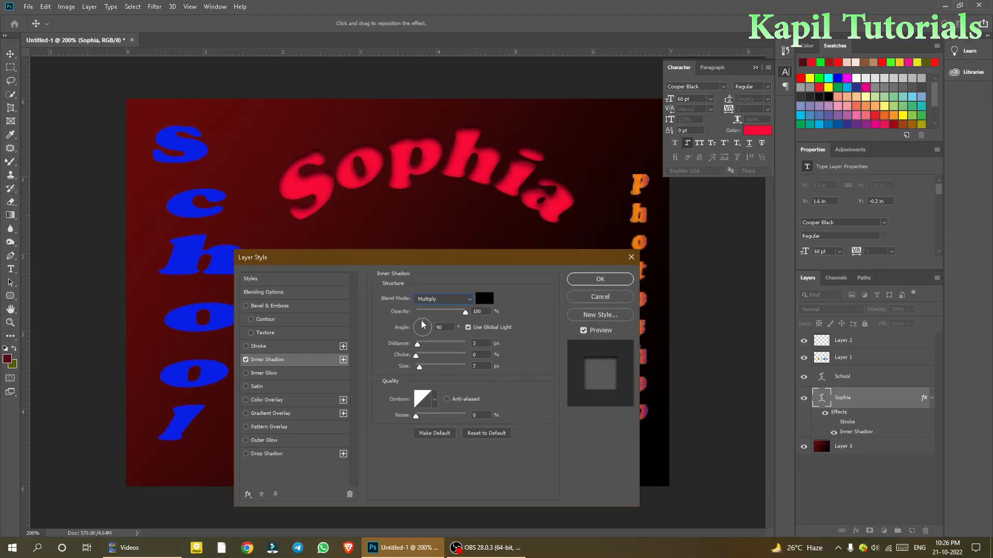
Try a 56° Inner Shadow angle and set the angle to 130°.
mouse_move(421, 324)
left_mouse_down()
mouse_move(418, 345)
mouse_move(420, 325)
mouse_move(416, 341)
mouse_move(435, 341)
mouse_move(429, 324)
left_mouse_up()
key("ctrl+4")
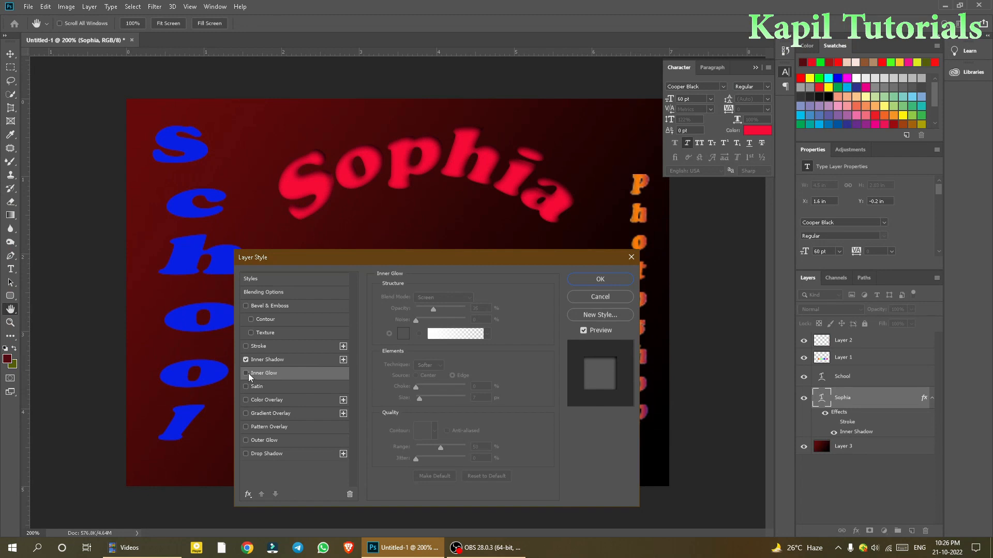
left_click(252, 360)
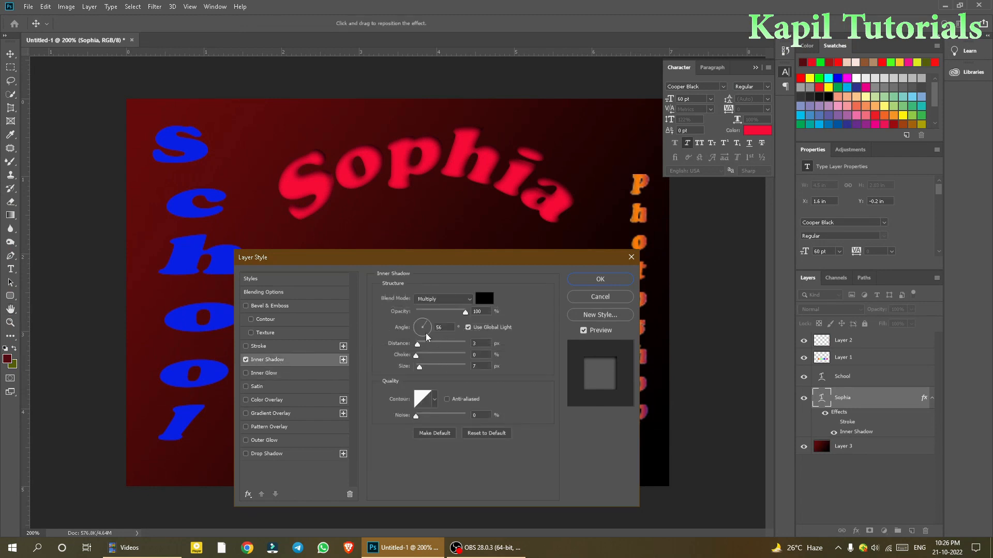
left_click_drag(424, 325, 419, 323)
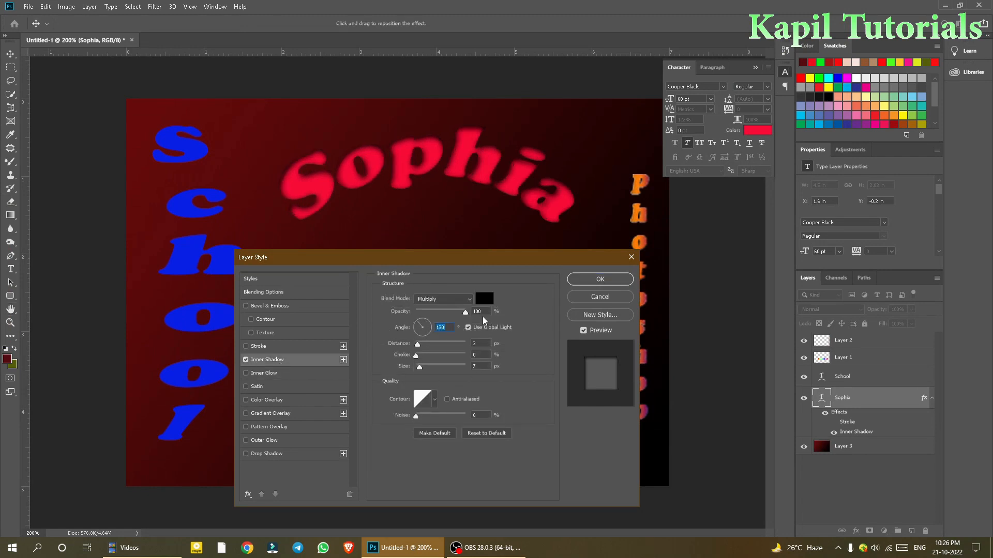
Set the Inner Shadow color of the arched text to bright green.
left_click(484, 298)
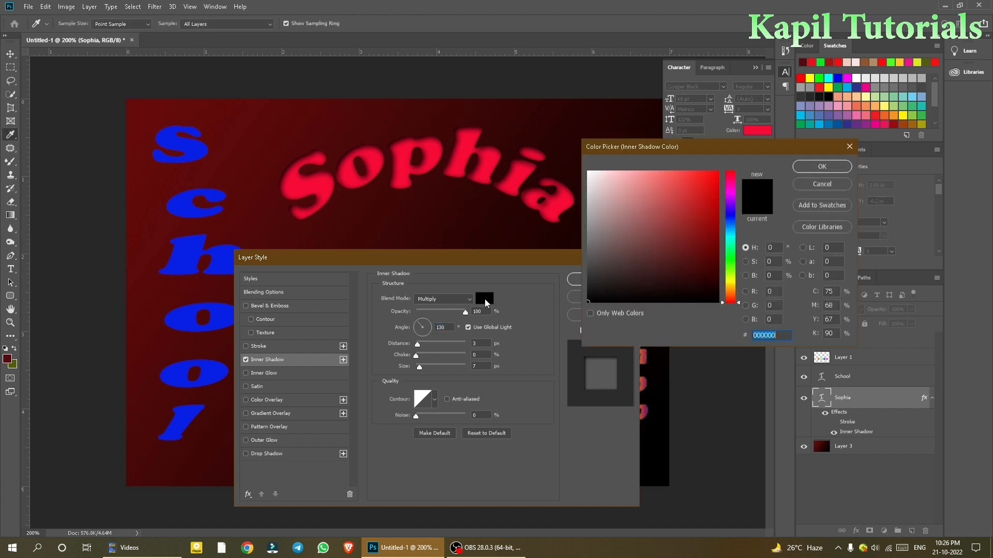
left_click(734, 247)
left_click(735, 253)
mouse_move(707, 203)
left_mouse_down()
mouse_move(721, 172)
mouse_move(708, 191)
left_mouse_up()
left_click(805, 166)
Set the Inner Shadow blend mode to Normal and try light angles of 58°, -159° and -69°.
mouse_move(432, 322)
left_mouse_down()
mouse_move(433, 334)
mouse_move(426, 321)
left_mouse_up()
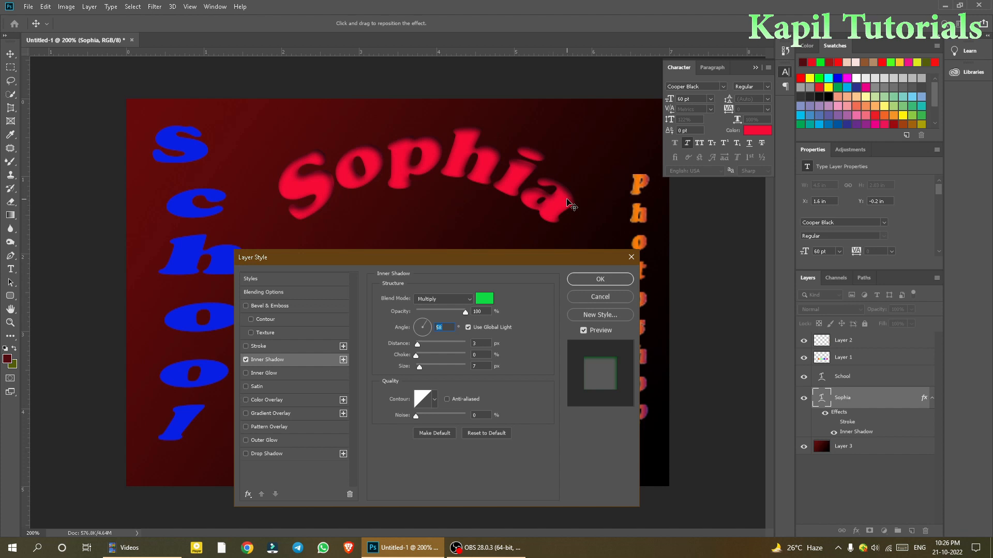
left_click(469, 298)
left_click(442, 285)
left_click(417, 326)
left_click(417, 330)
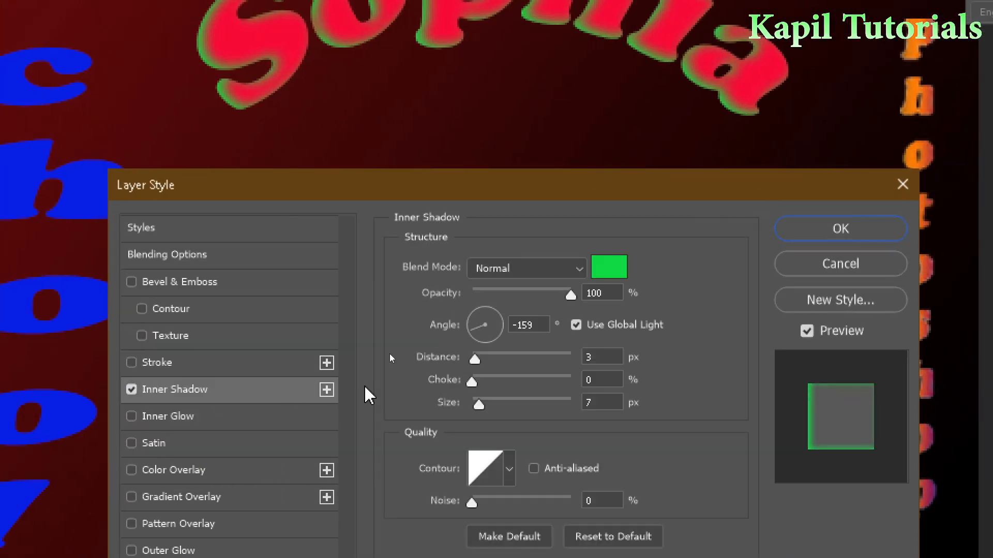
left_click(425, 336)
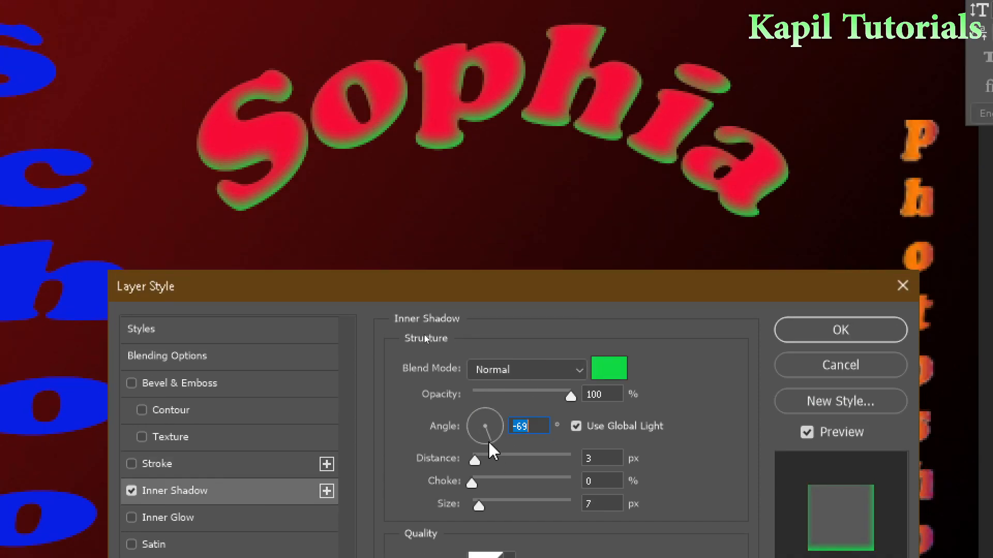
left_click(486, 300)
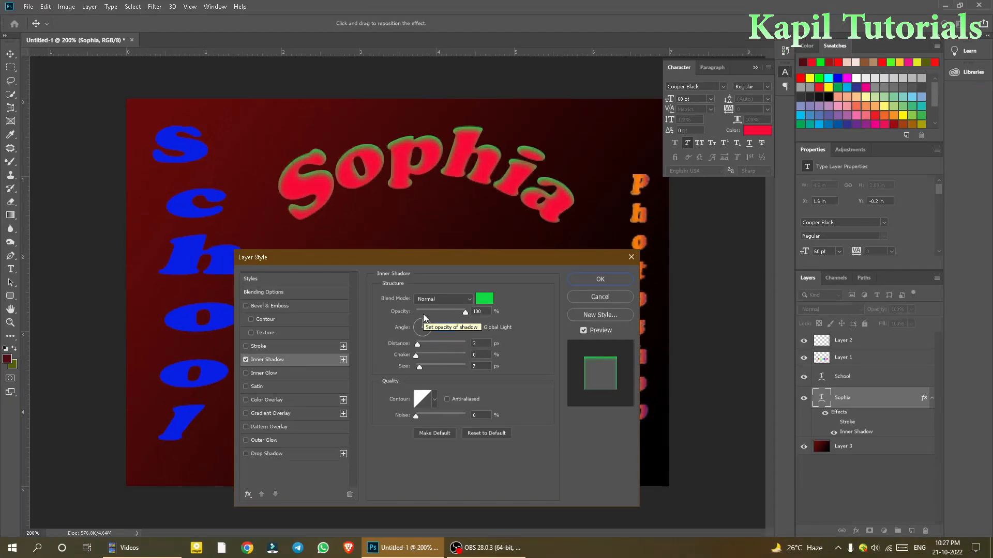
Set the Inner Shadow distance to 10 px and its size to 1 px.
left_click(225, 517)
left_click(285, 358)
left_click_drag(416, 347, 417, 369)
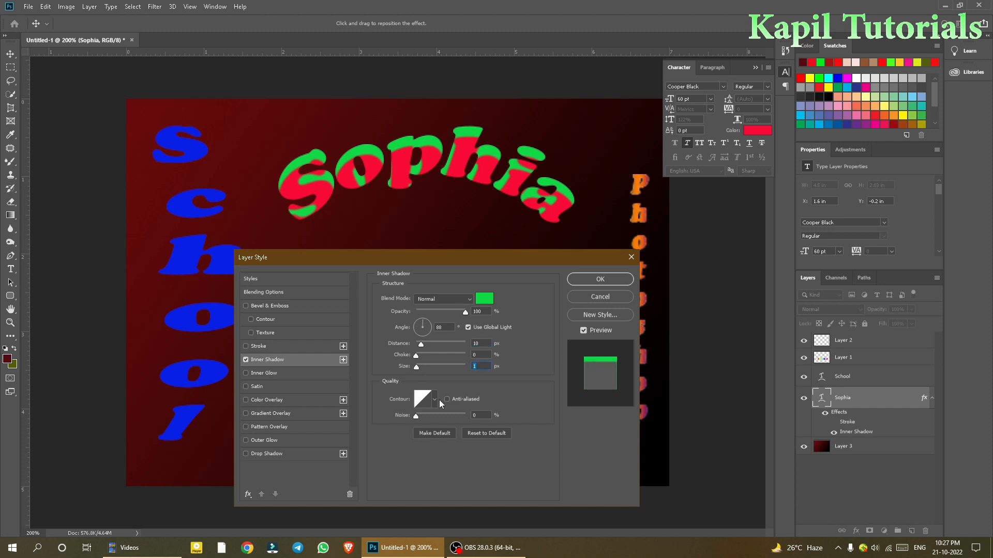
Try the third contour preset for the Inner Shadow and set the contour to the fourth preset.
left_click(435, 399)
left_click(405, 424)
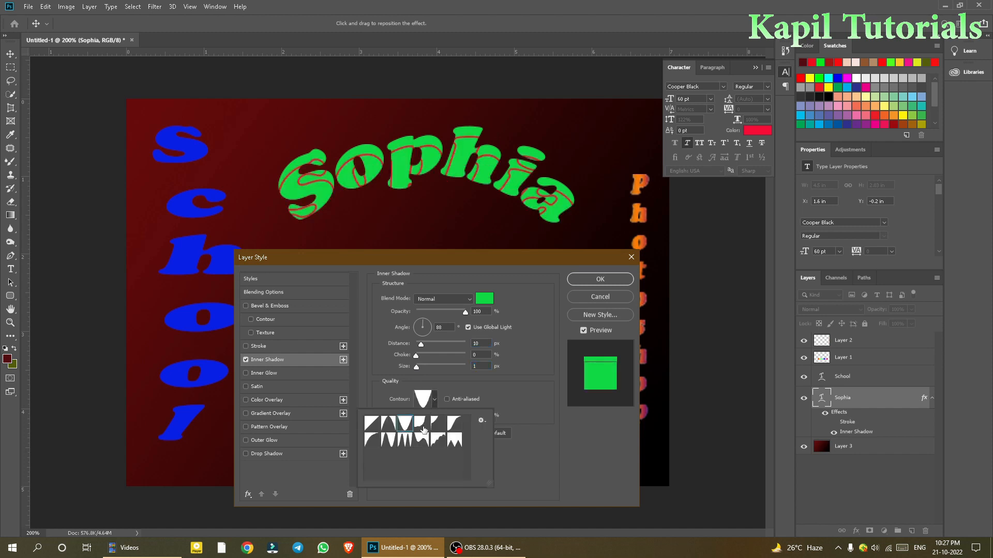
left_click(423, 428)
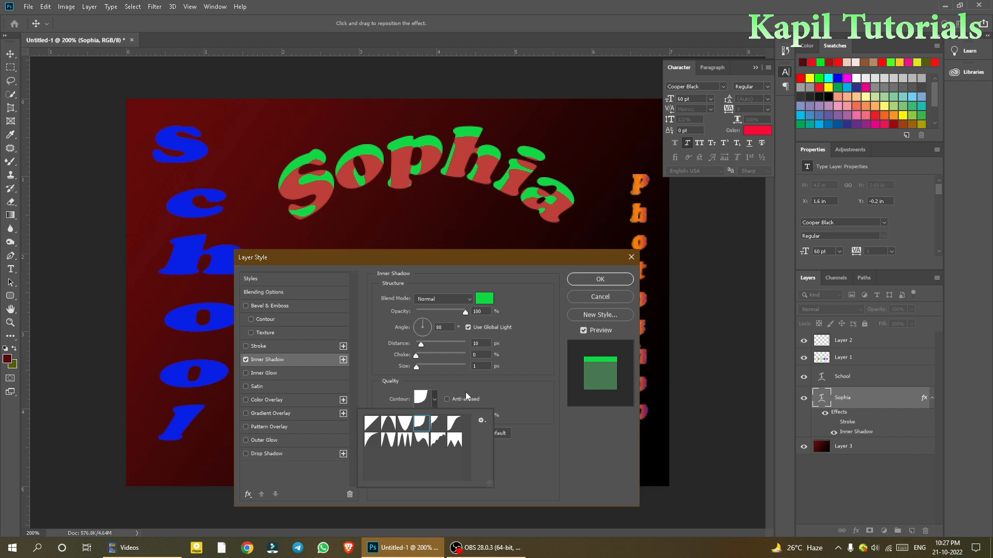
Turn off the Inner Shadow, enable an Inner Glow on the arched text and set the glow color to blue.
left_click(246, 360)
left_click(246, 374)
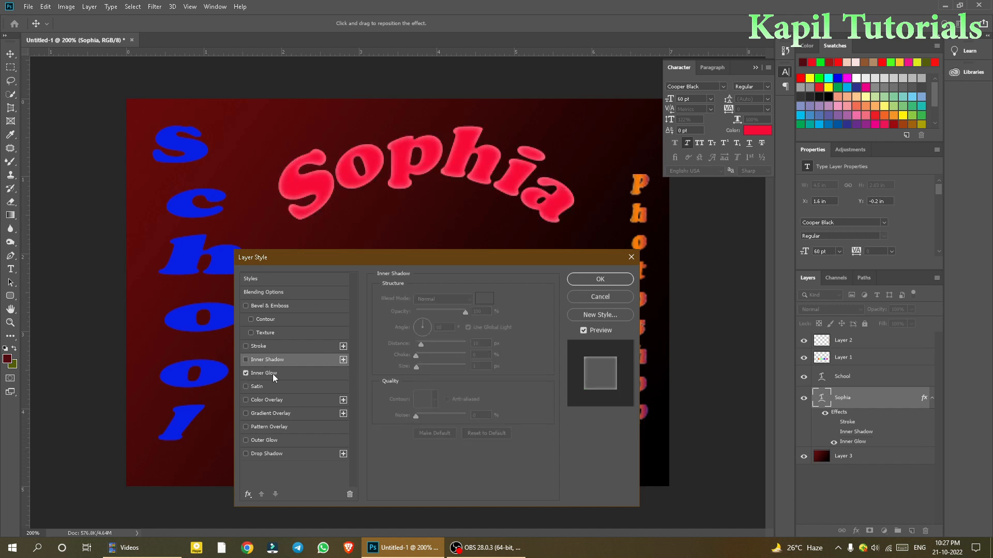
left_click(272, 374)
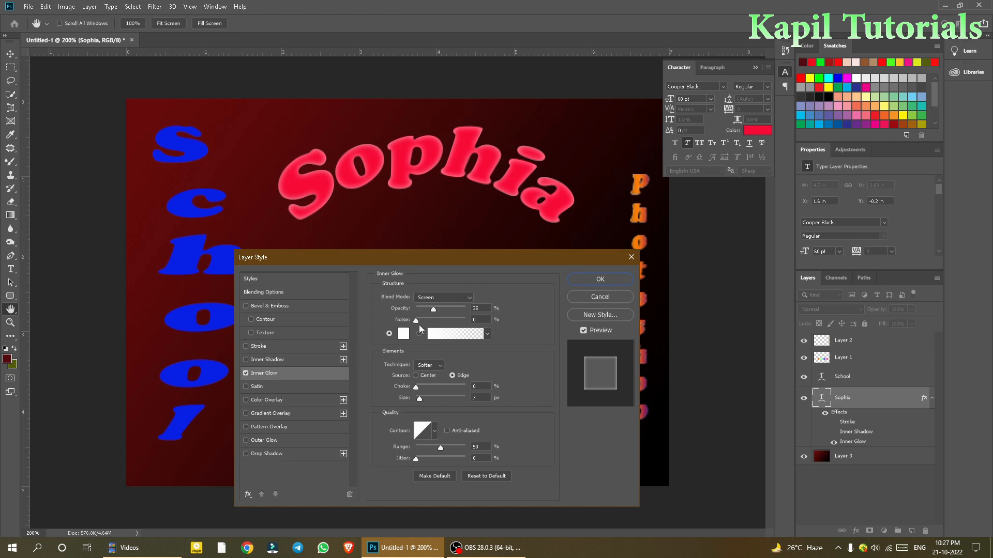
left_click(403, 334)
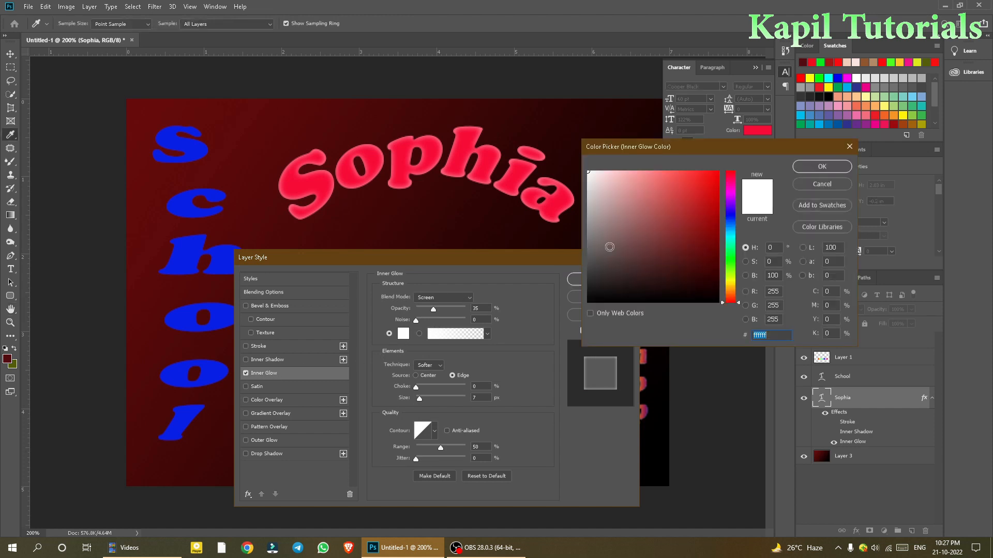
left_click(731, 219)
left_click(712, 177)
left_click(822, 167)
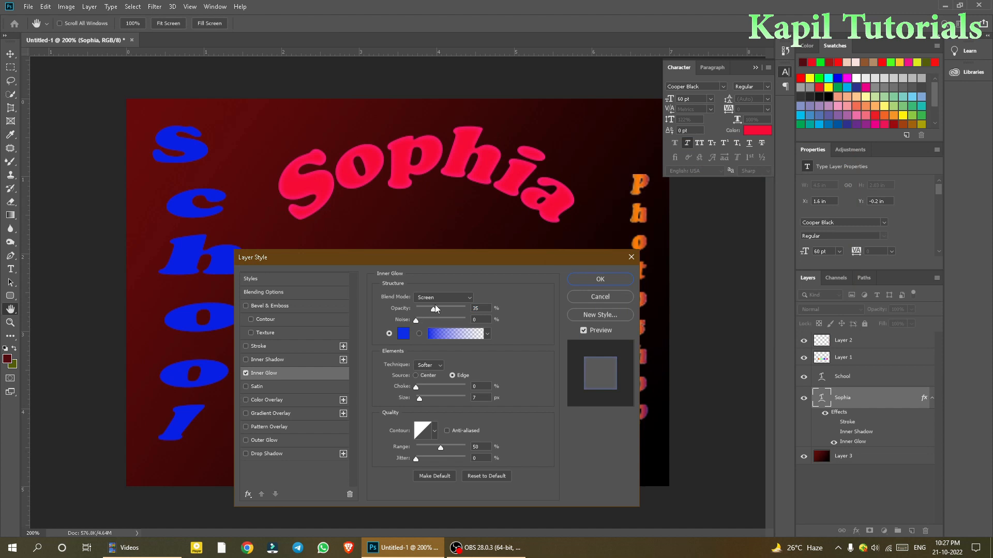
Set the Inner Glow to Normal blend mode with 71% opacity and a size of 4 px.
left_click(468, 298)
left_click(441, 300)
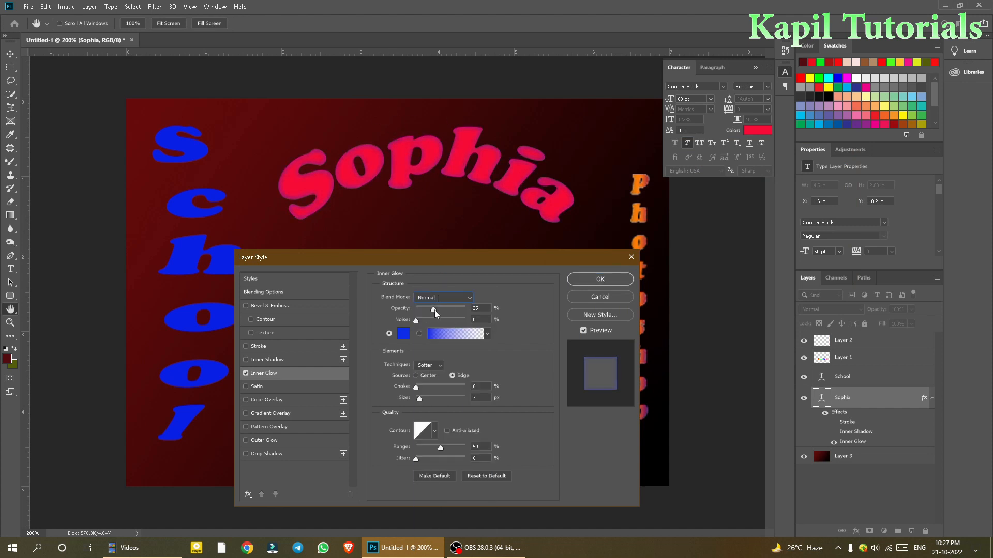
left_click_drag(430, 309, 422, 306)
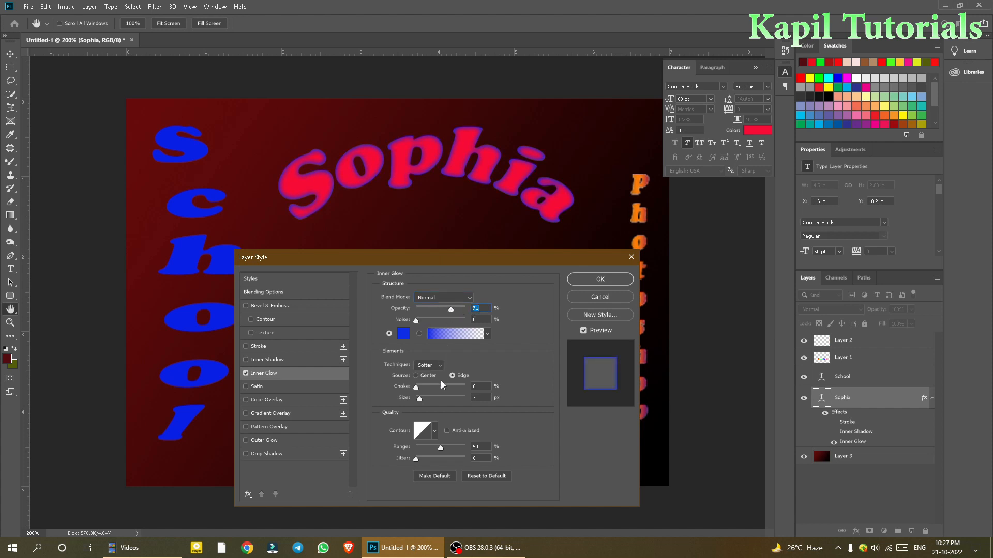
left_click_drag(420, 396, 419, 398)
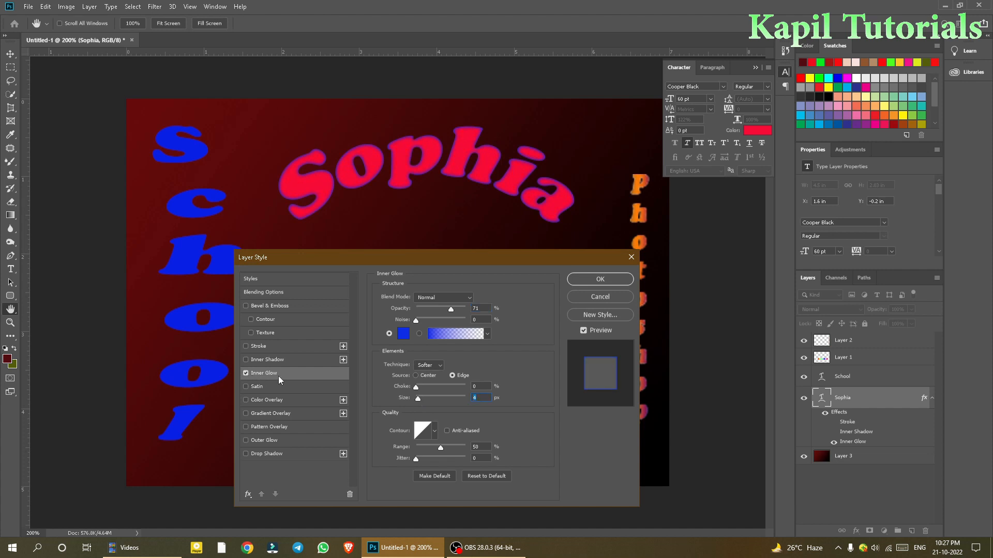
Turn off the Inner Glow and enable a Satin effect with Color Burn blend mode and a 69 px distance.
left_click(253, 386)
left_click(246, 373)
left_click(469, 300)
left_click(437, 329)
left_click_drag(425, 329, 446, 348)
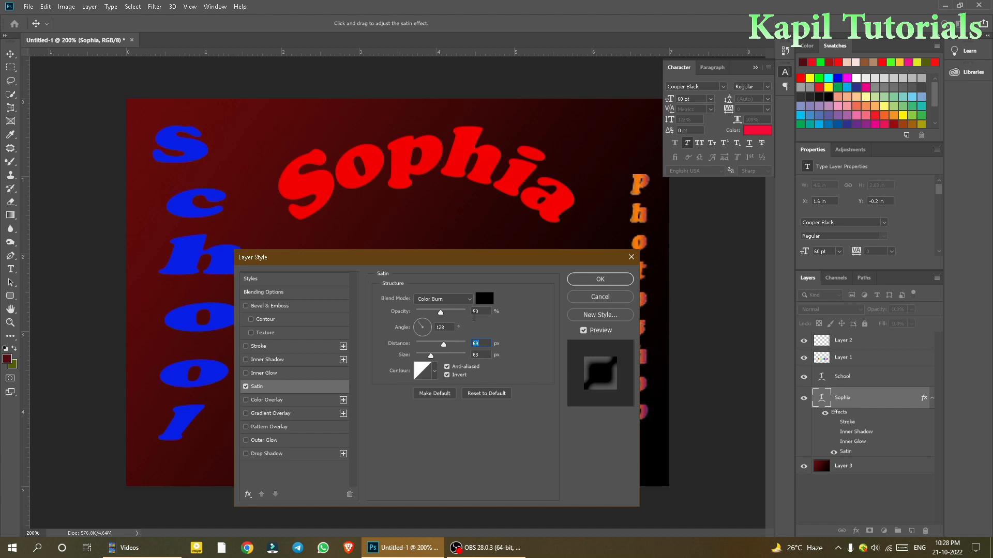
Set the Satin blend mode to Normal and its opacity to 52%.
left_click(471, 300)
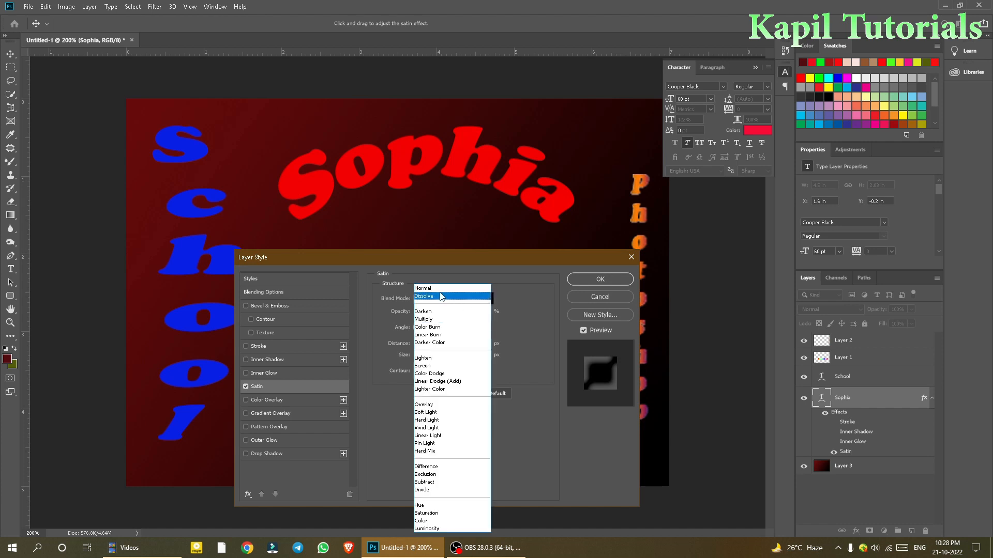
left_click(440, 293)
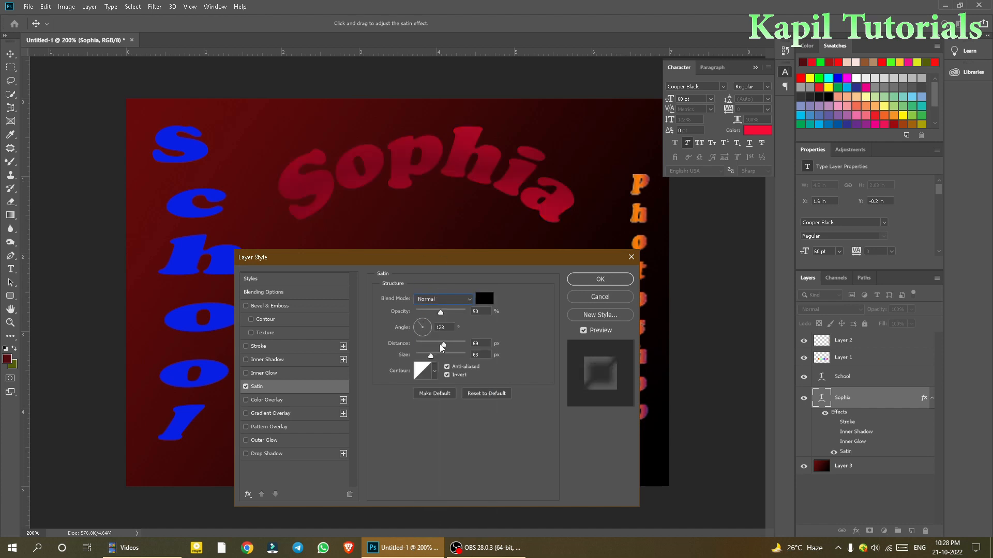
mouse_move(440, 312)
left_mouse_down()
mouse_move(422, 311)
mouse_move(457, 323)
mouse_move(444, 320)
left_mouse_up()
Try several contour presets for the Satin effect and set the contour to the multi-peaked third preset in the second row.
left_click(435, 370)
left_click(423, 396)
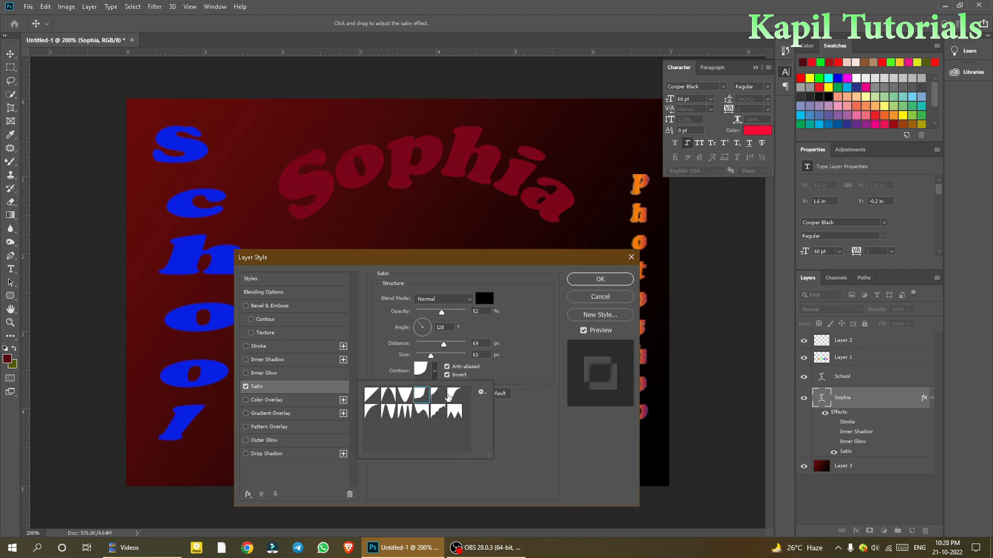
left_click(420, 412)
left_click(404, 412)
left_click(371, 413)
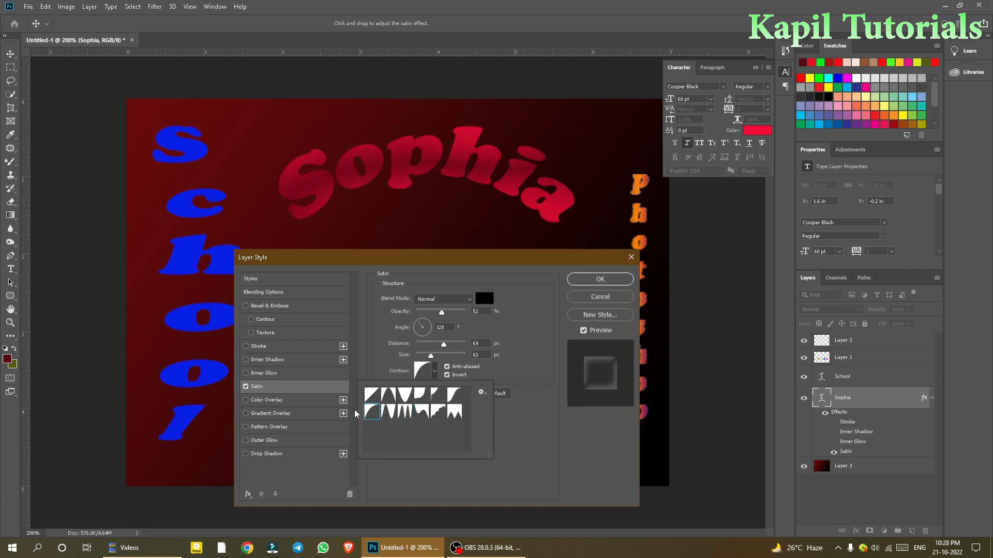
left_click(406, 413)
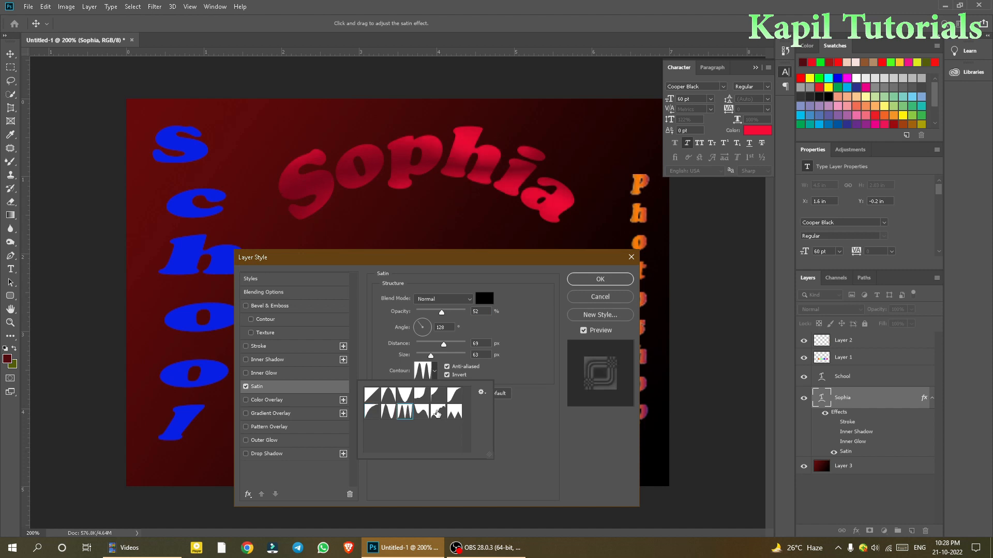
Turn off the Satin effect, enable a Color Overlay on the arched text and set its color to blue 1a28e1.
left_click(246, 388)
left_click(245, 387)
left_click(246, 401)
left_click(272, 401)
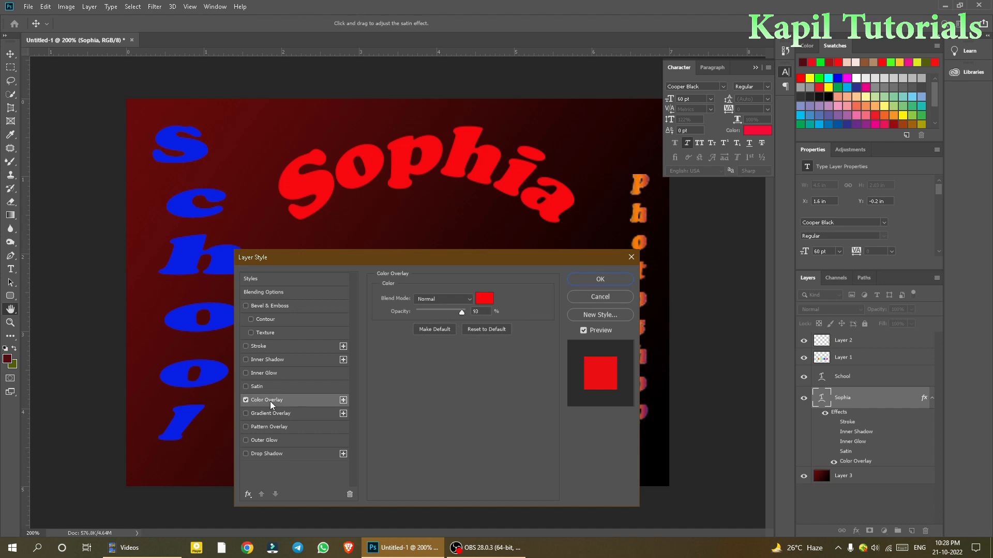
left_click(484, 300)
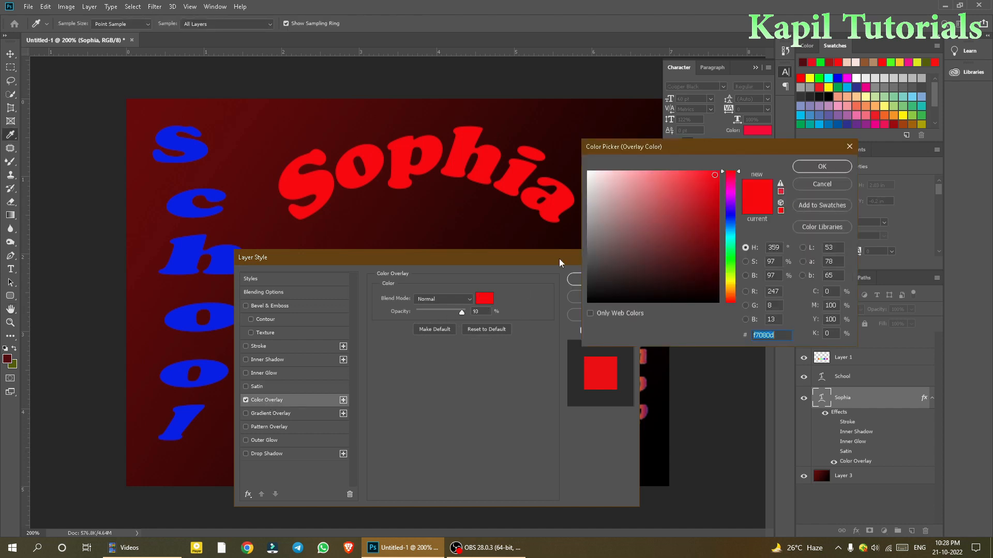
left_click(729, 216)
left_click_drag(702, 187, 704, 186)
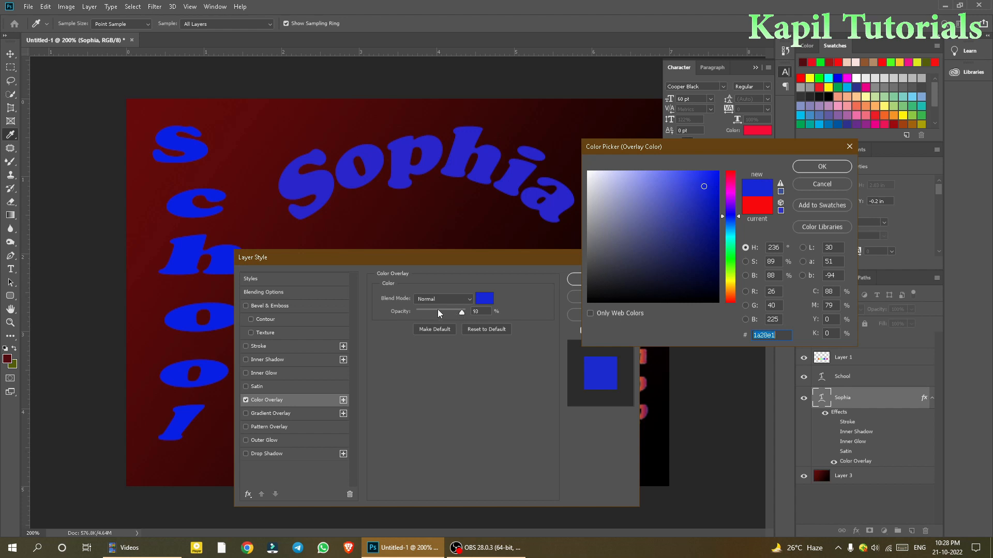
left_click(822, 167)
Try 0% opacity for the Color Overlay and set the opacity to 43%.
left_click_drag(461, 313, 419, 313)
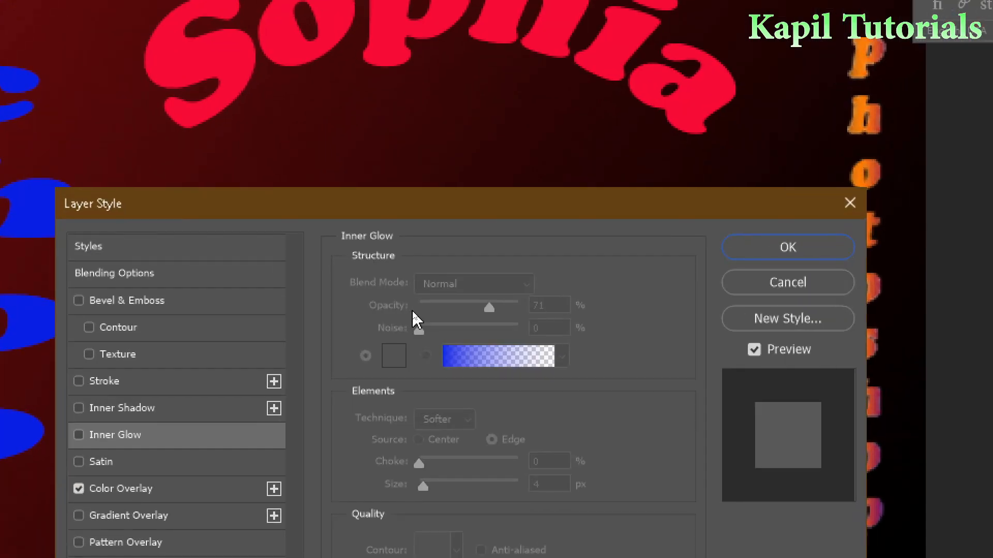
left_click(136, 490)
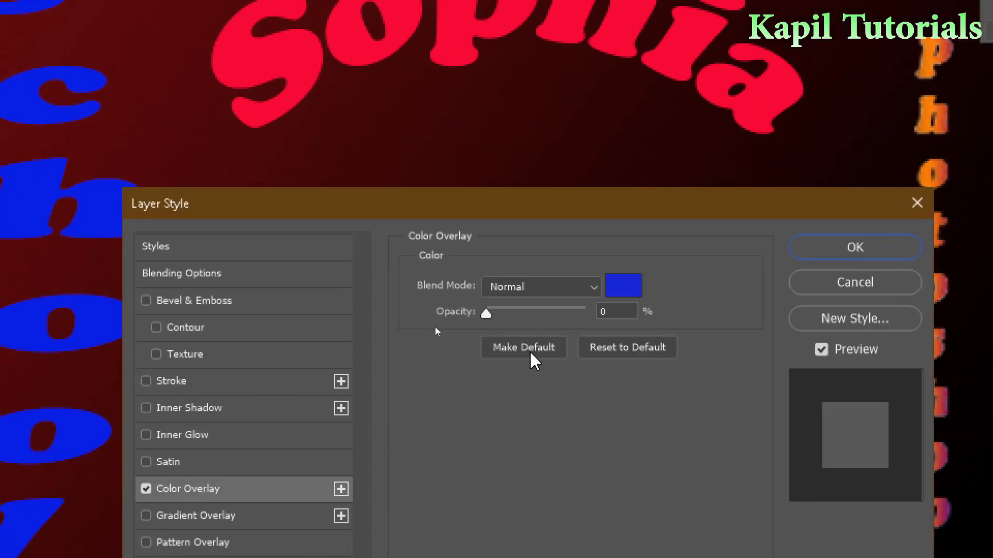
left_click_drag(486, 314, 528, 312)
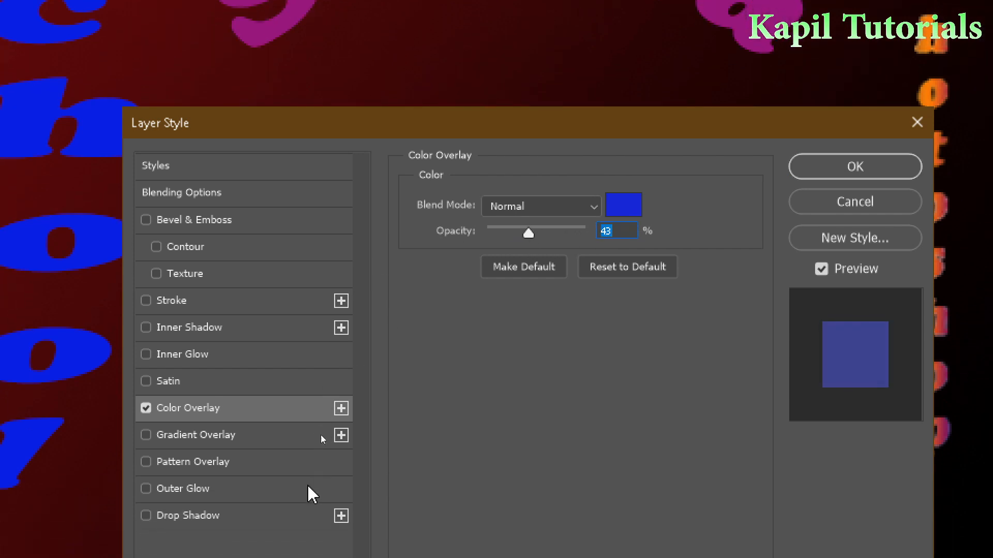
Turn off the Color Overlay and enable a Gradient Overlay with the rainbow gradient preset on the arched text.
left_click(146, 408)
left_click(145, 435)
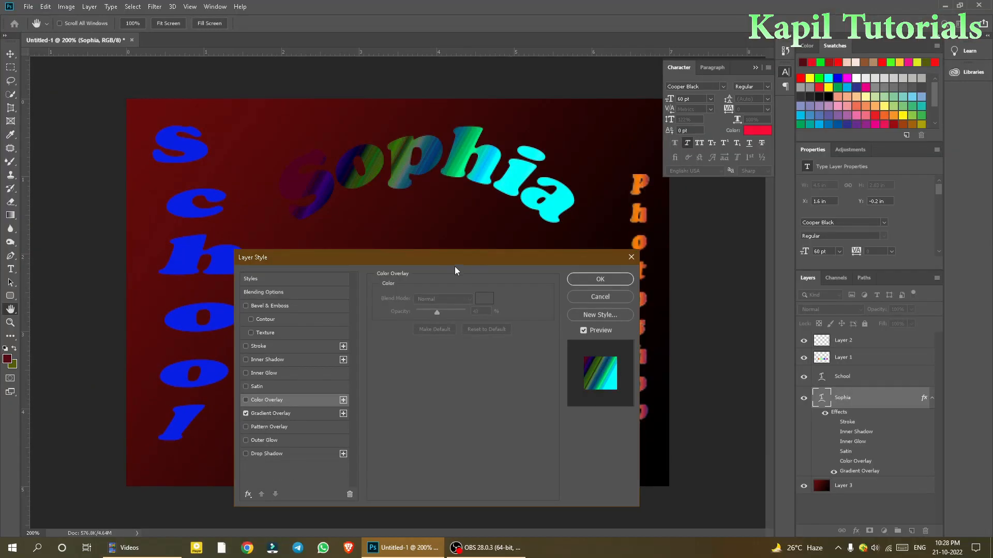
left_click(273, 413)
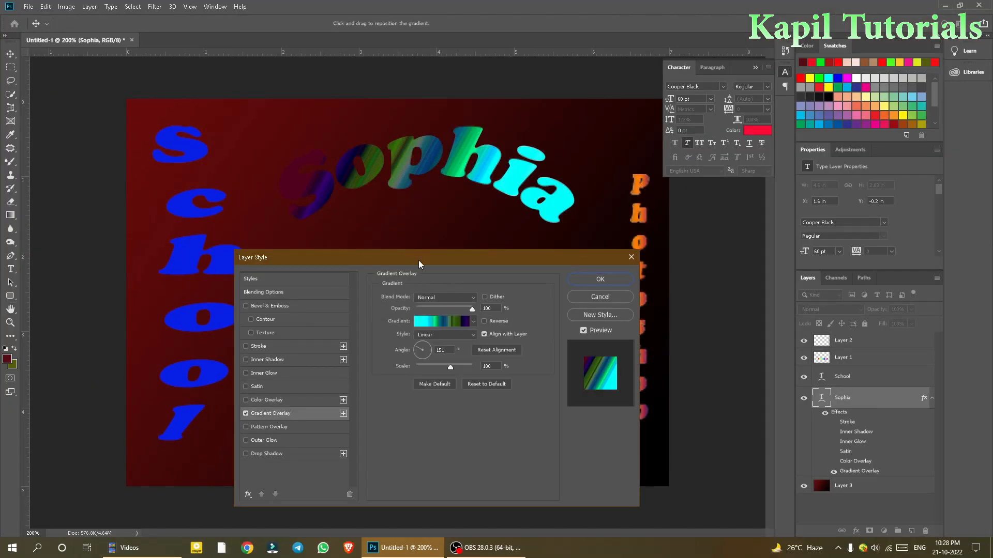
left_click(455, 321)
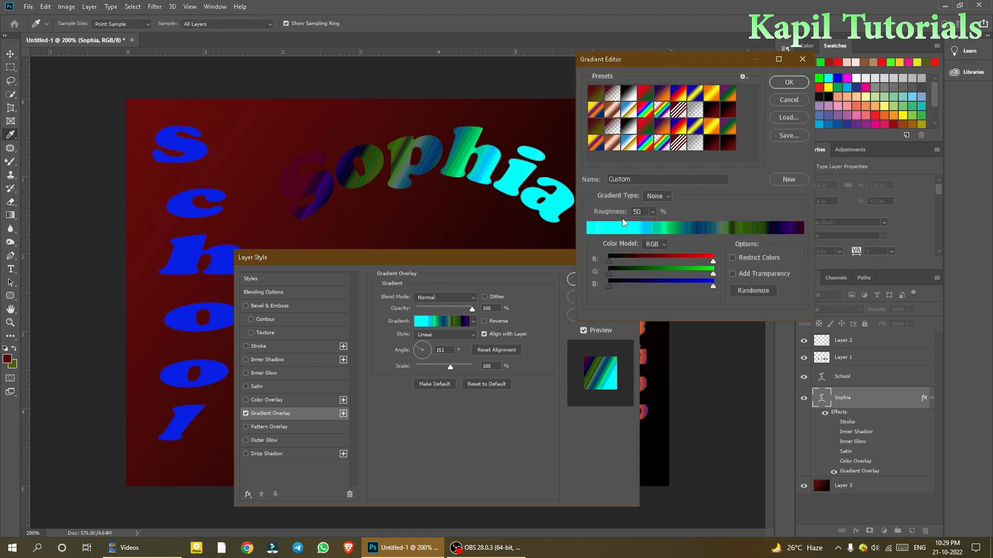
left_click(646, 143)
left_click(783, 86)
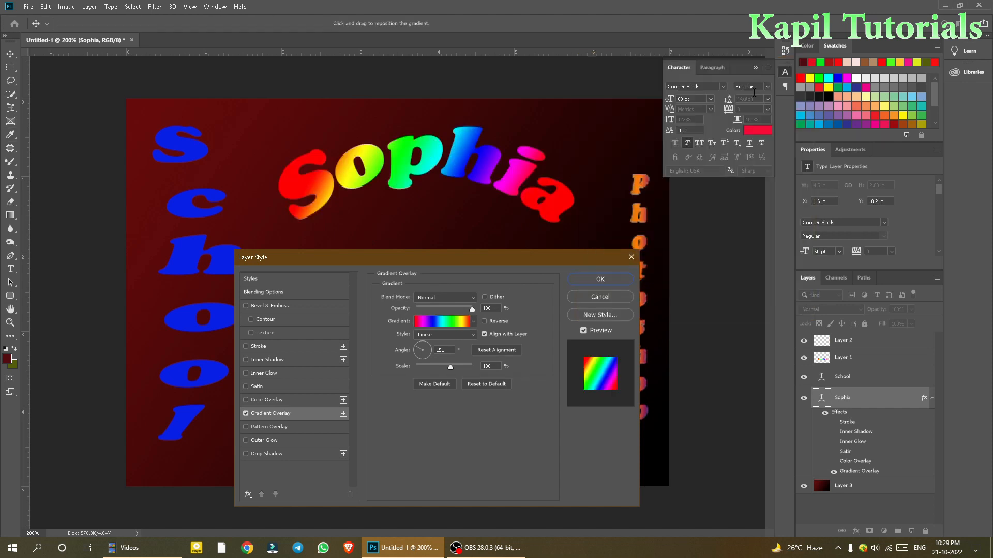
Change the Gradient Overlay's gradient to the Yellow, Violet, Orange, Blue preset.
left_click(457, 321)
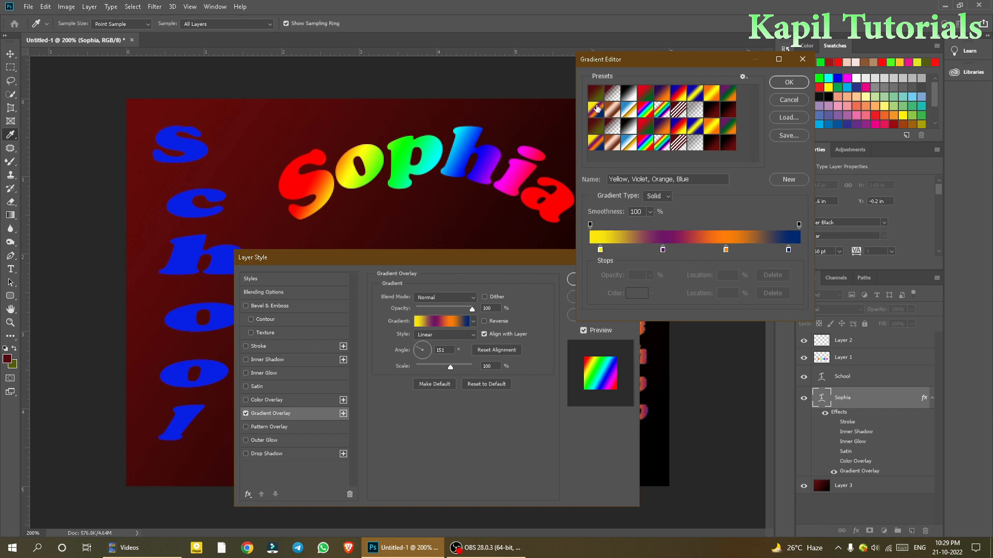
left_click(596, 143)
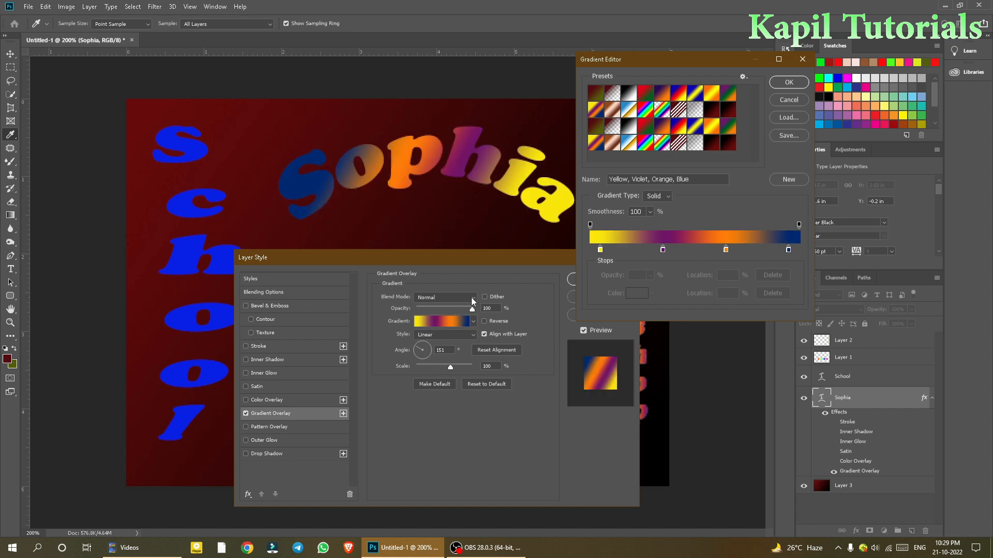
left_click(788, 83)
Try a series of blend modes for the Gradient Overlay, from Multiply through Linear Burn and Darker Color to Soft Light.
left_click(476, 297)
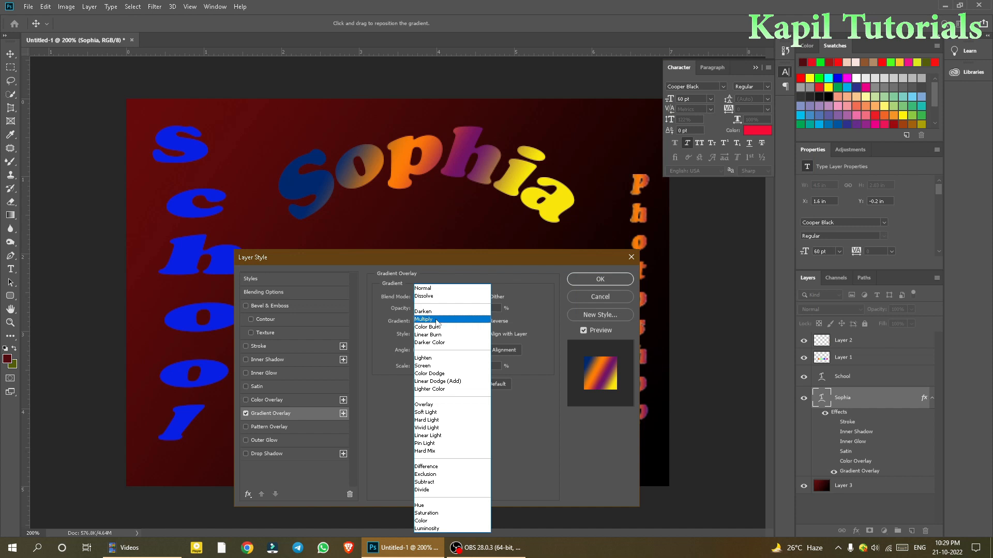
left_click(436, 319)
left_click(468, 299)
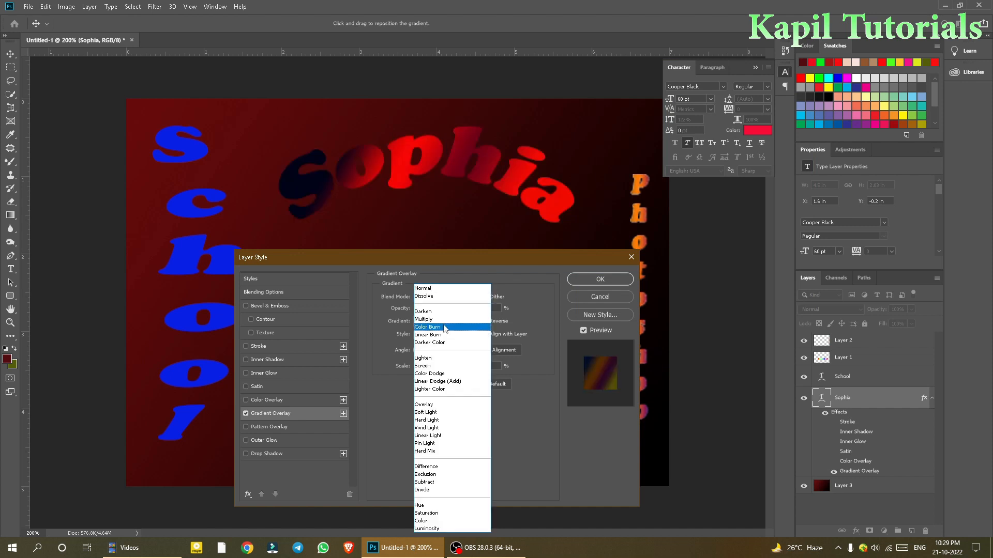
left_click(441, 324)
key("Down")
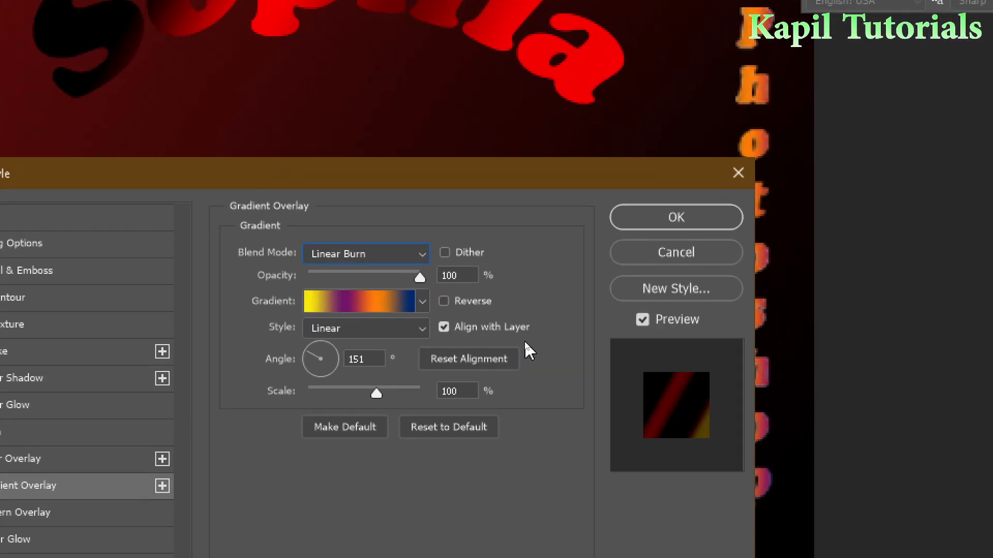
key("Down")
key("Down")
key("Down")
key("Down")
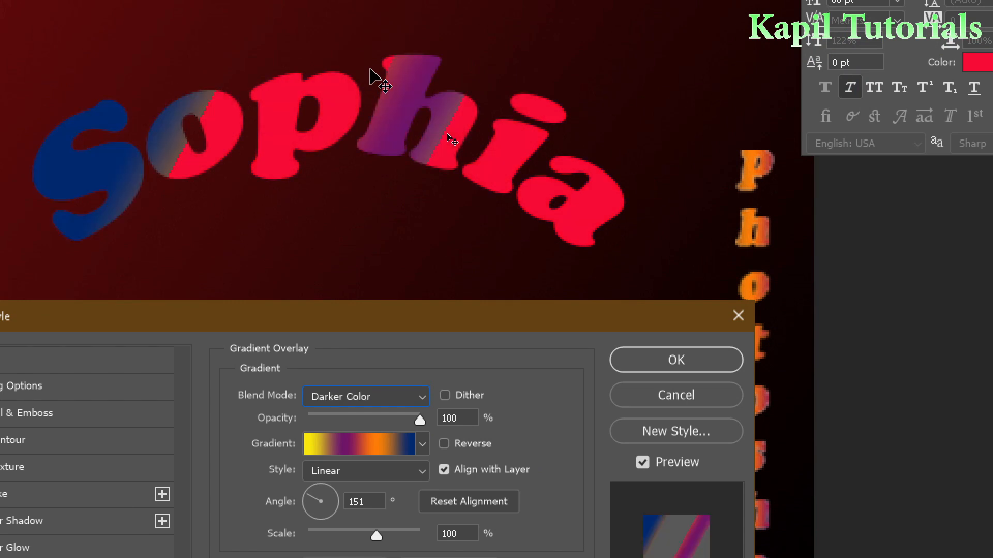
key("Down")
key("Down")
key("Down")
key("Down")
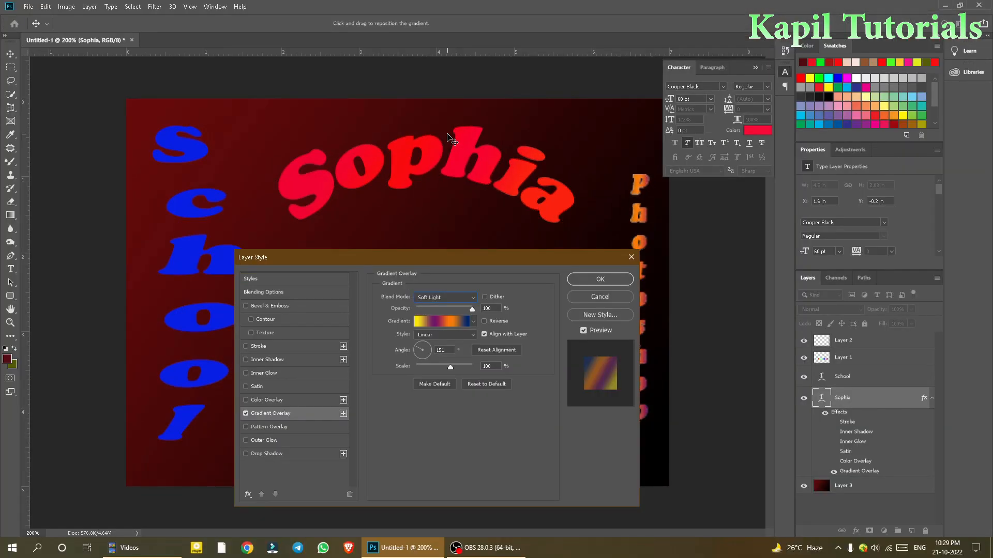
Turn off the Gradient Overlay and enable a Pattern Overlay on the arched text with the Normal blend mode.
left_click(246, 414)
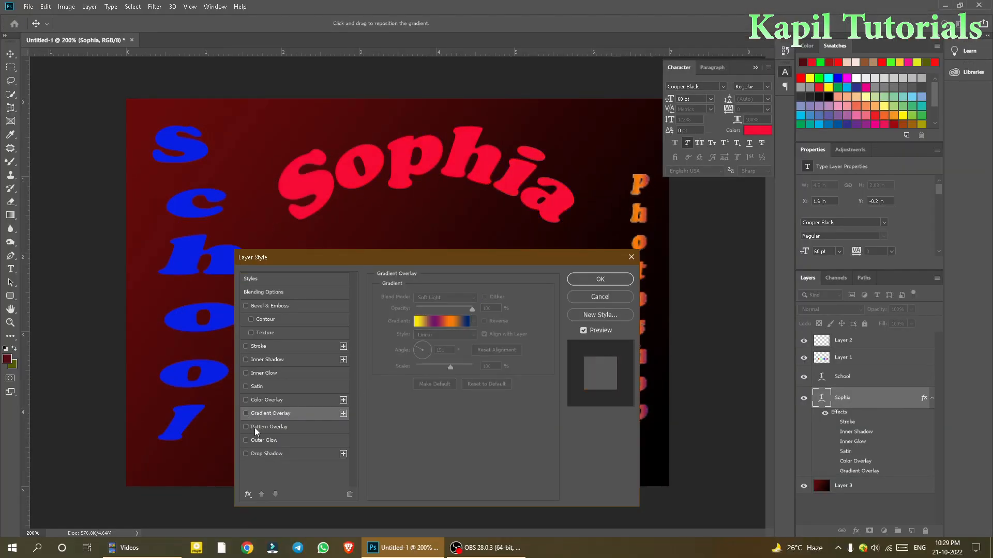
left_click(252, 427)
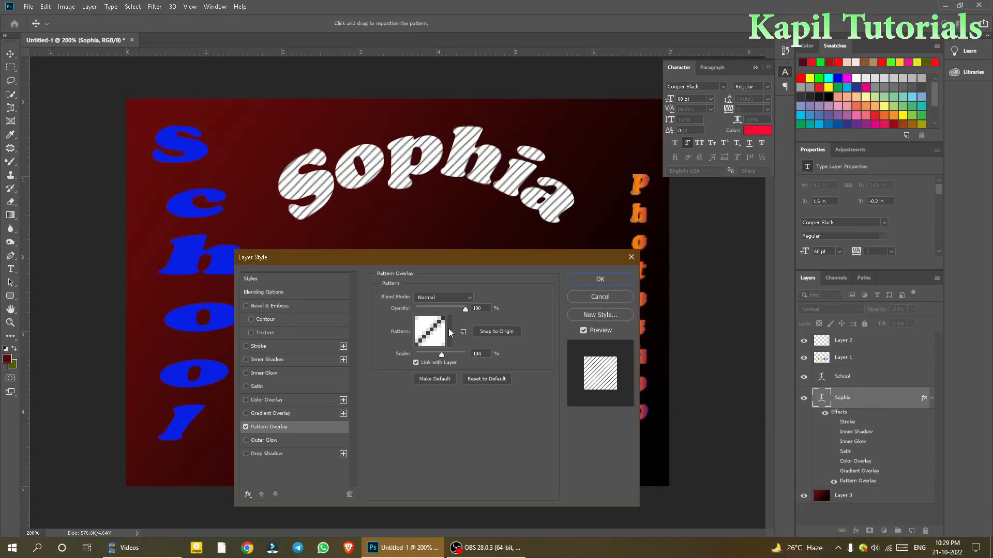
left_click(472, 299)
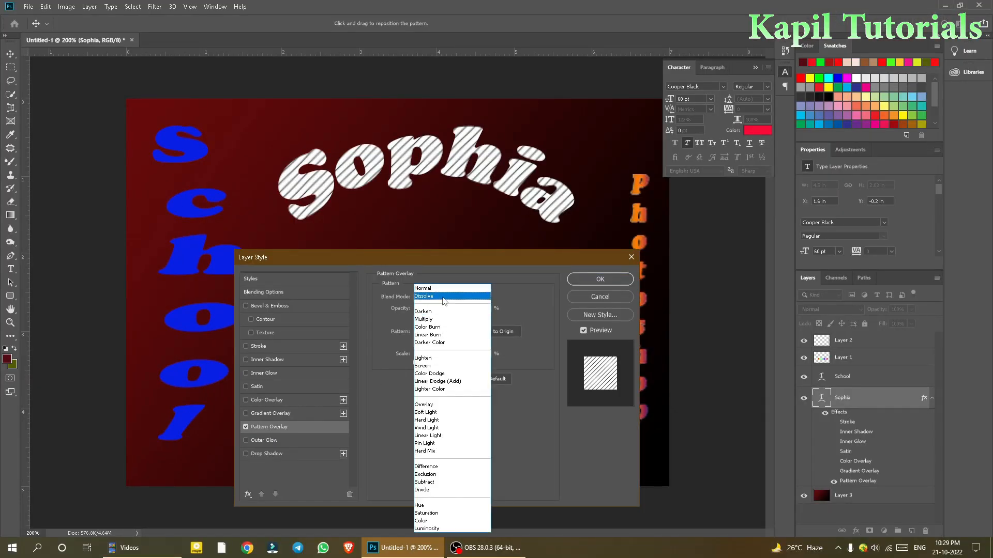
left_click(443, 291)
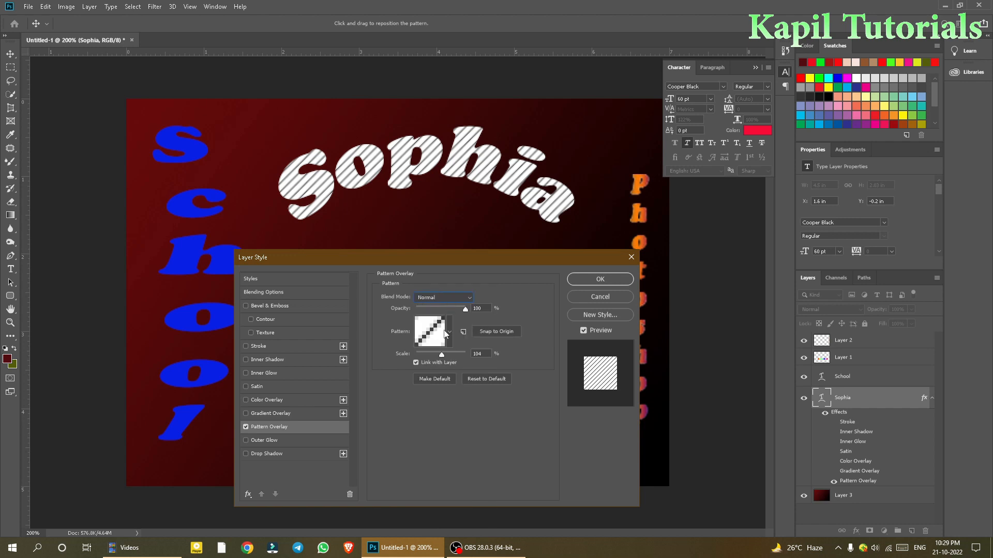
Try several patterns for the Pattern Overlay, including concentric squares and purple, ending with the yellow texture.
left_click(450, 335)
left_click(446, 365)
left_click(464, 366)
left_click(463, 381)
left_click(446, 381)
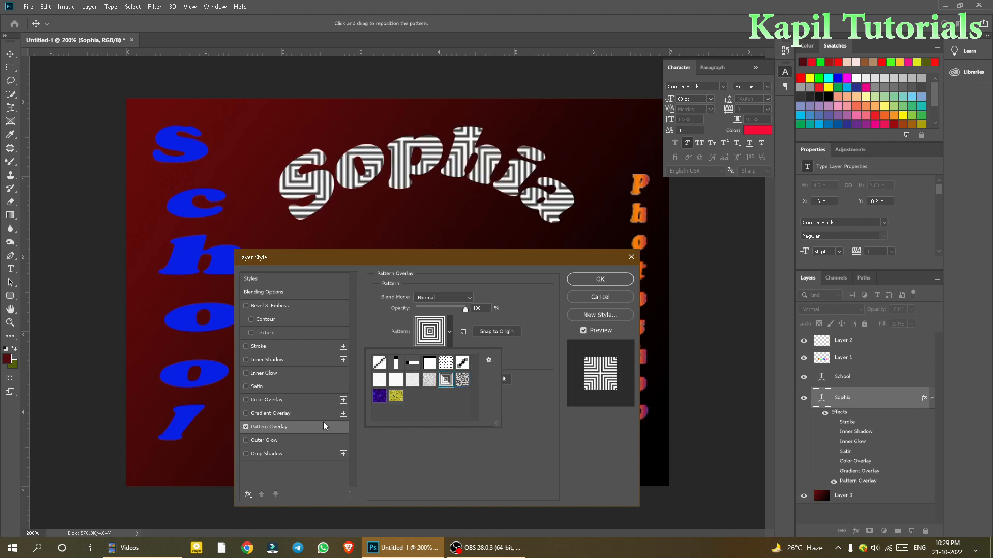
left_click(380, 397)
left_click(396, 397)
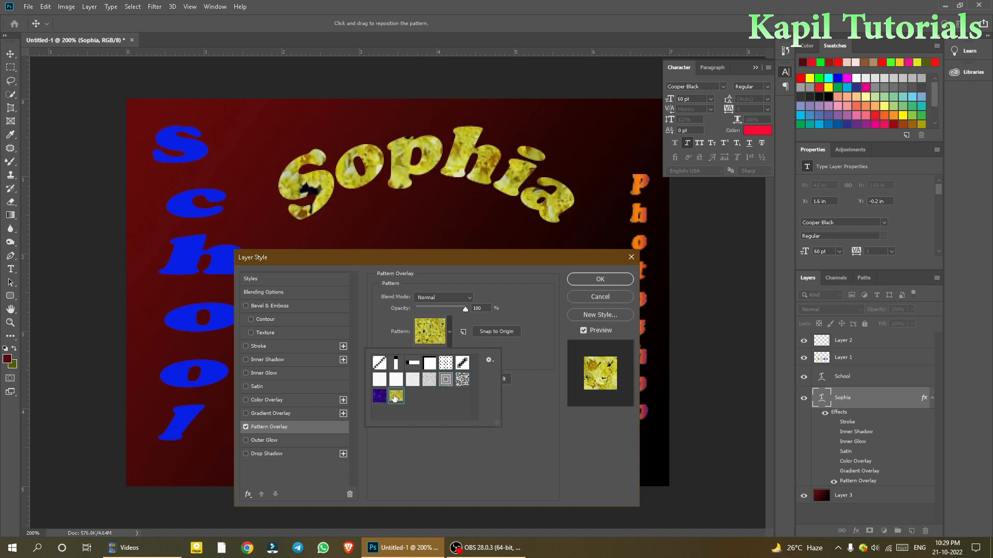
Turn off the Pattern Overlay and enable an orange Outer Glow on the arched text with 52% noise and gradient coloring.
left_click(245, 427)
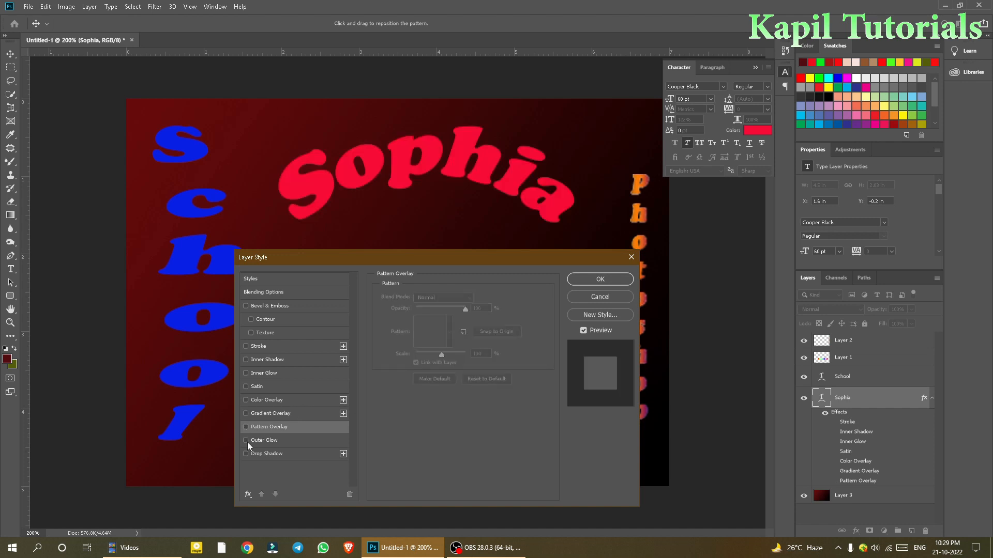
left_click(265, 441)
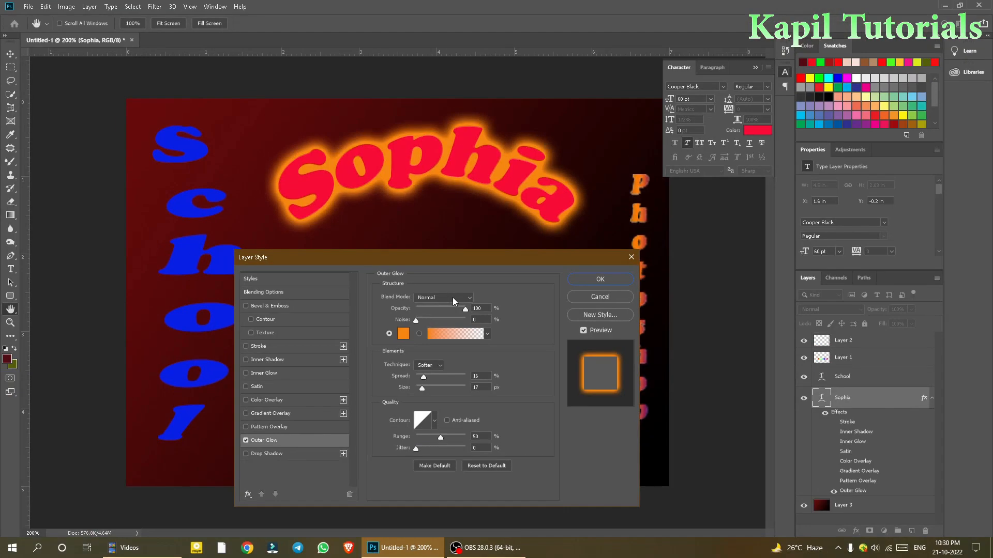
left_click_drag(415, 319, 436, 323)
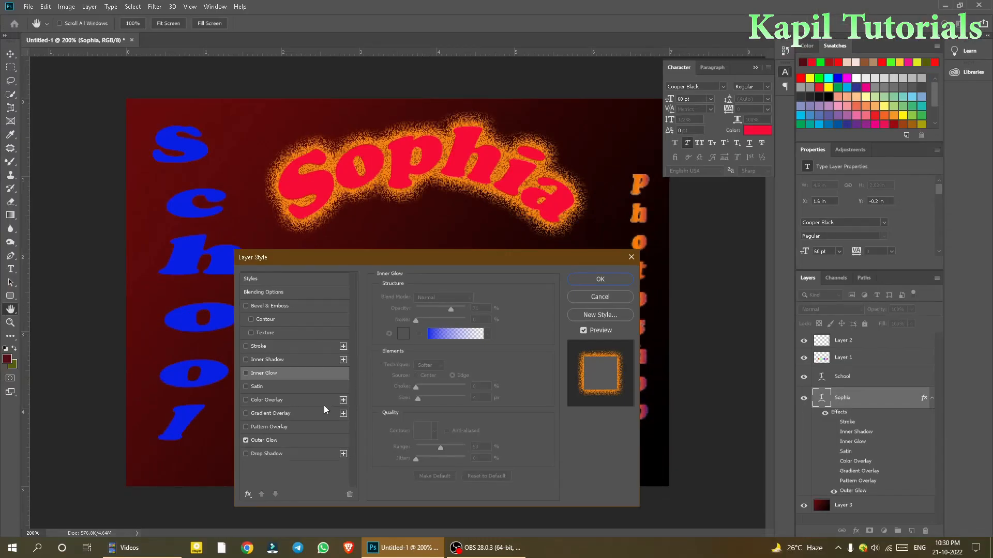
Set the Outer Glow's technique to Precise and its size to 13 px.
left_click(279, 443)
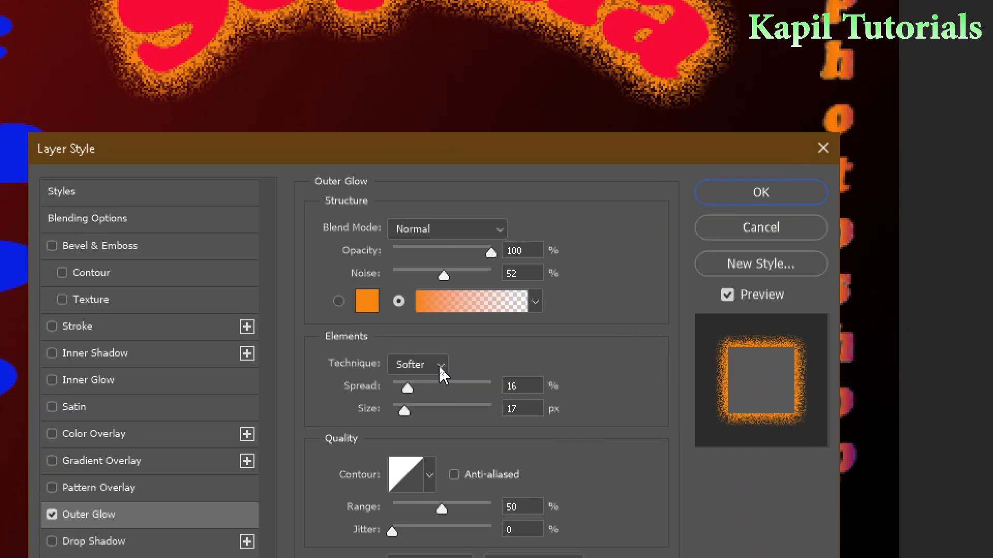
left_click(439, 367)
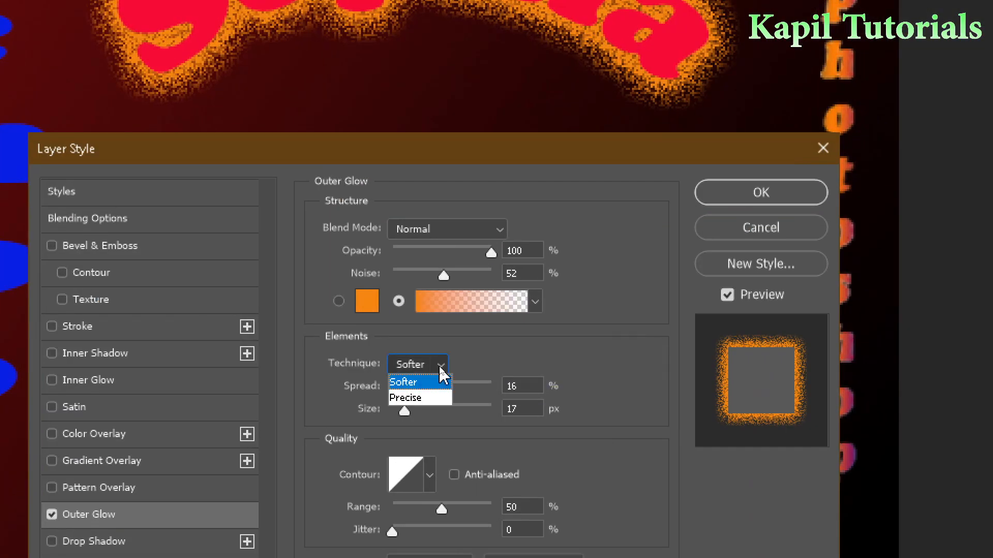
left_click(436, 382)
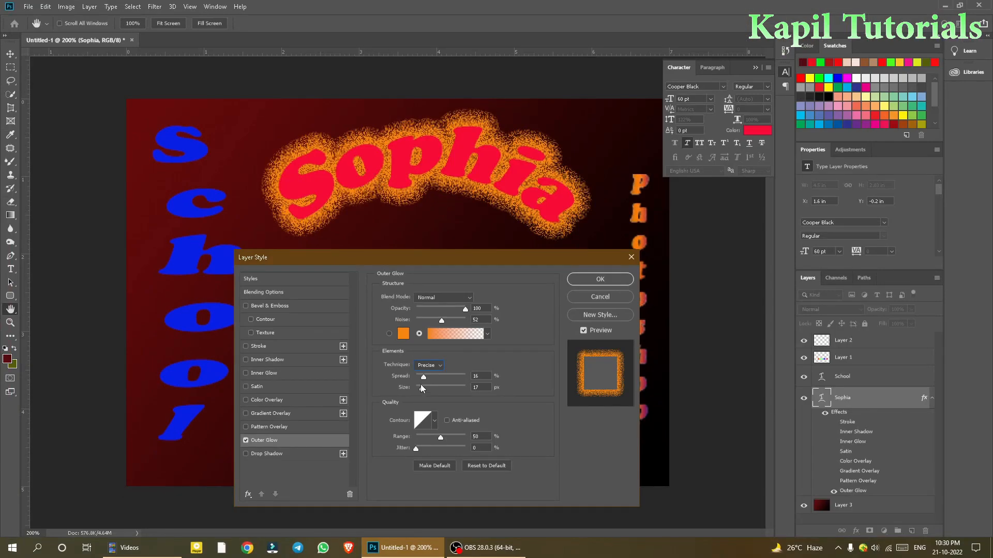
left_click_drag(407, 340, 459, 357)
left_click_drag(449, 395, 423, 389)
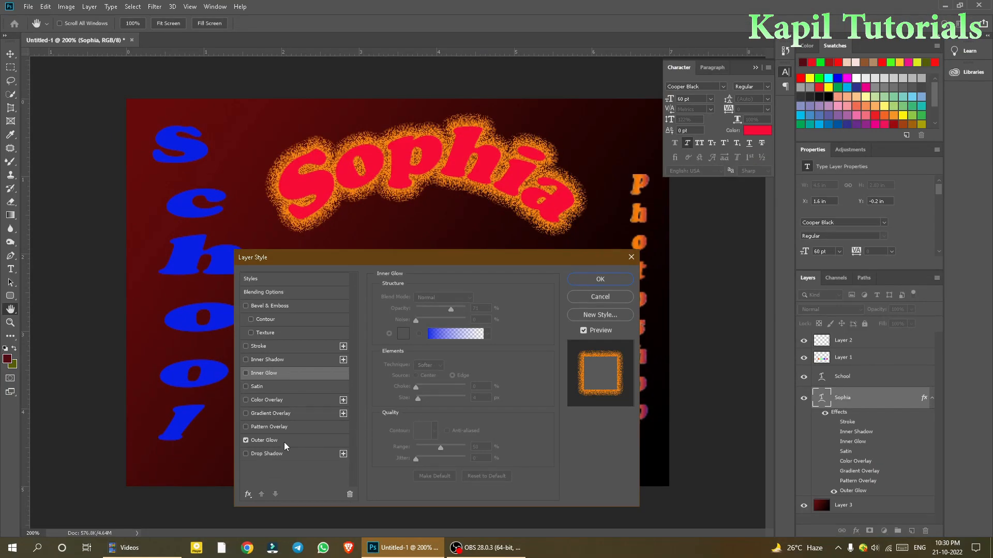
Give the Outer Glow an inverted cone contour and set its range to 29% and jitter to 16%.
left_click(141, 465)
left_click(435, 420)
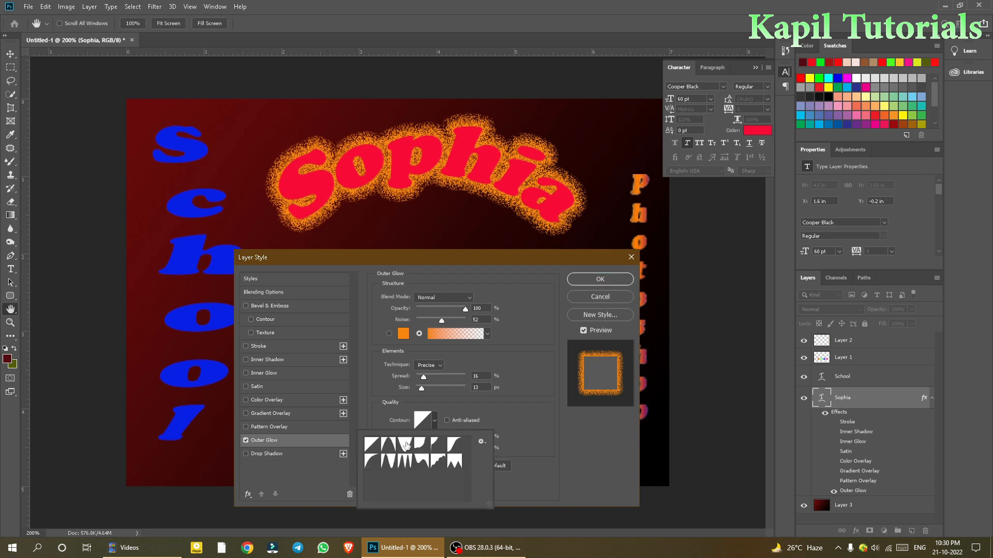
left_click(405, 444)
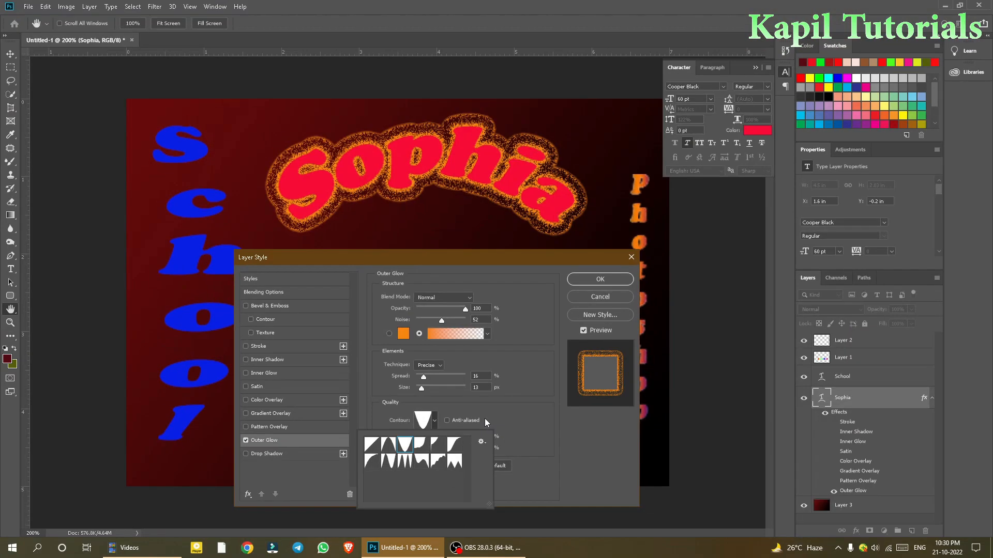
left_click(557, 408)
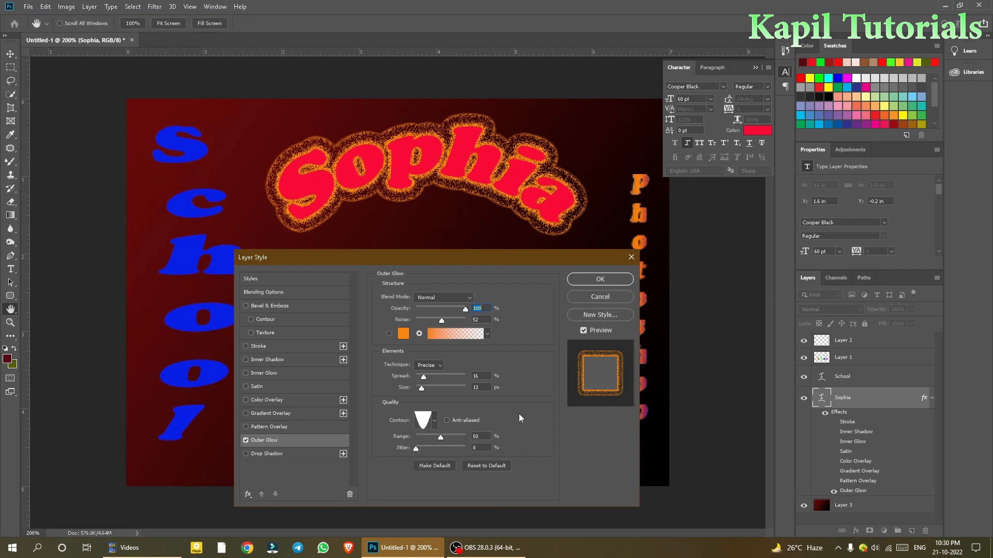
mouse_move(441, 440)
left_mouse_down()
mouse_move(450, 439)
mouse_move(430, 439)
mouse_move(436, 451)
mouse_move(455, 451)
mouse_move(423, 451)
mouse_move(433, 444)
left_mouse_up()
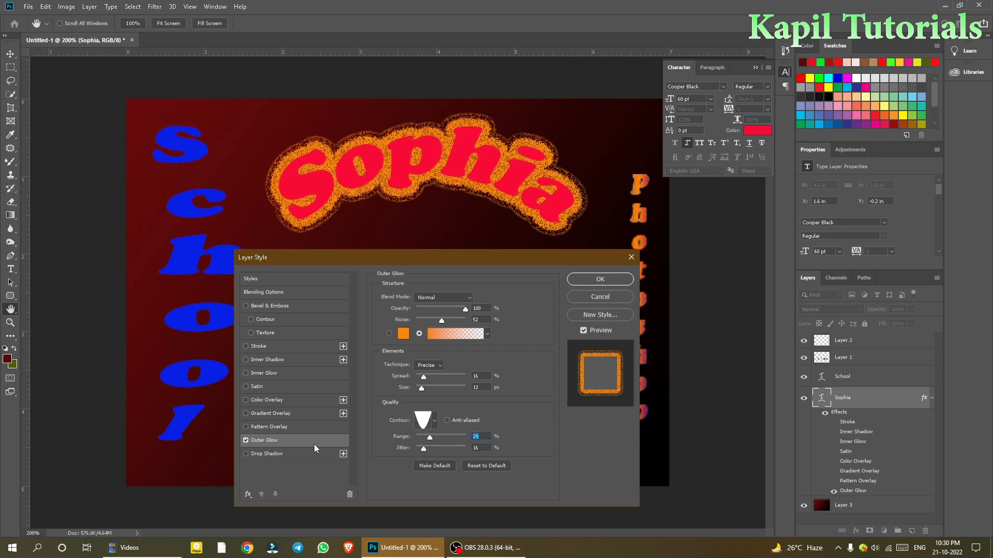
Replace the Outer Glow with a Drop Shadow on the arched text and set the shadow color to very pale pink.
key("ctrl+4")
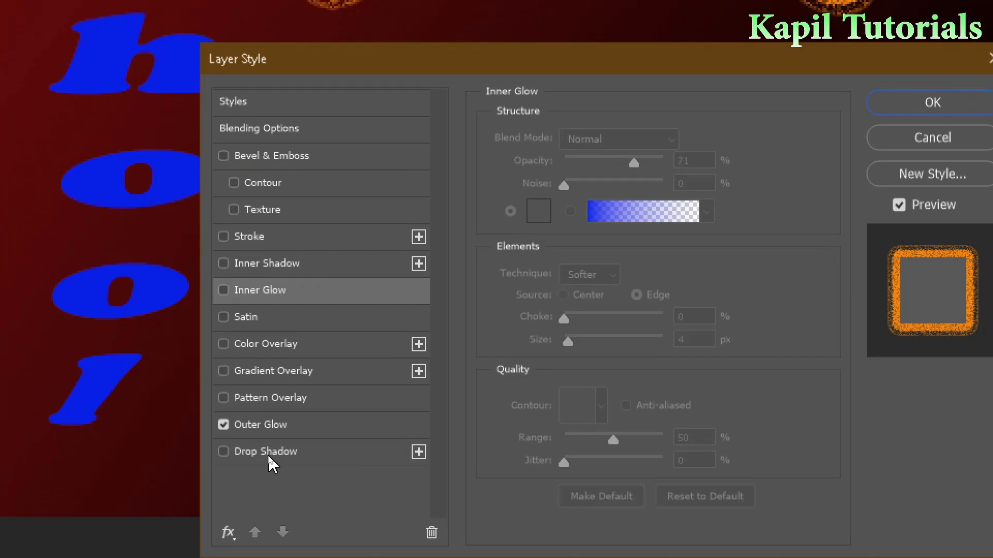
left_click(246, 454)
left_click(245, 441)
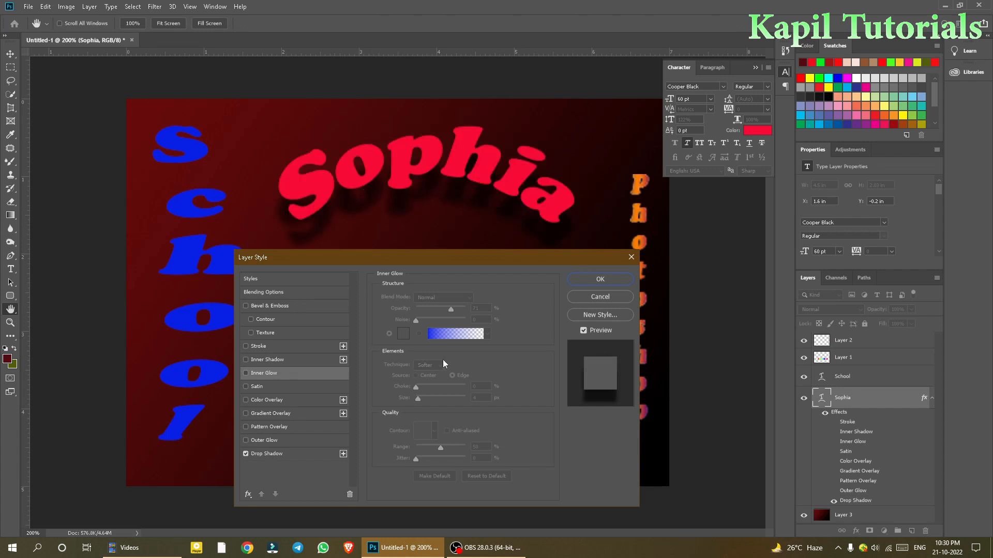
left_click(274, 454)
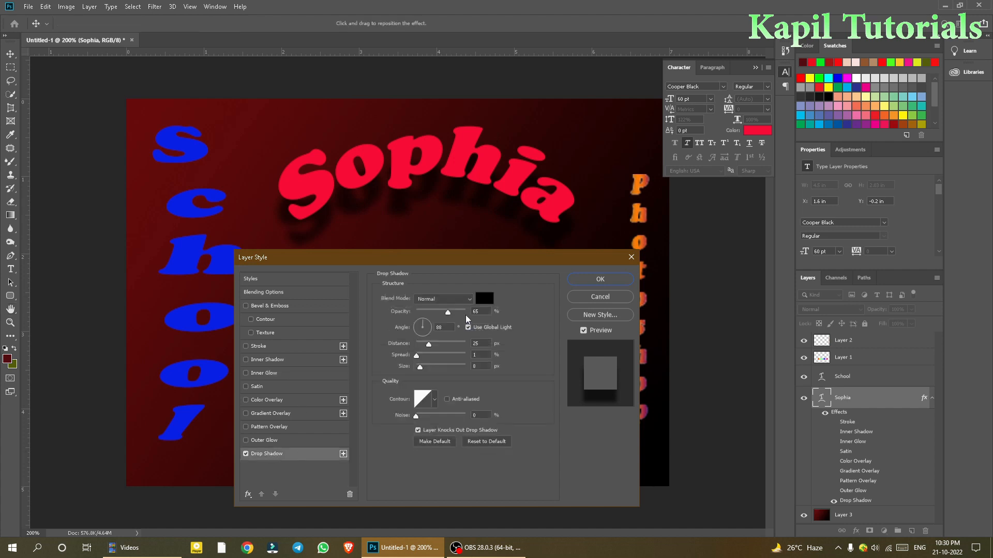
left_click(485, 299)
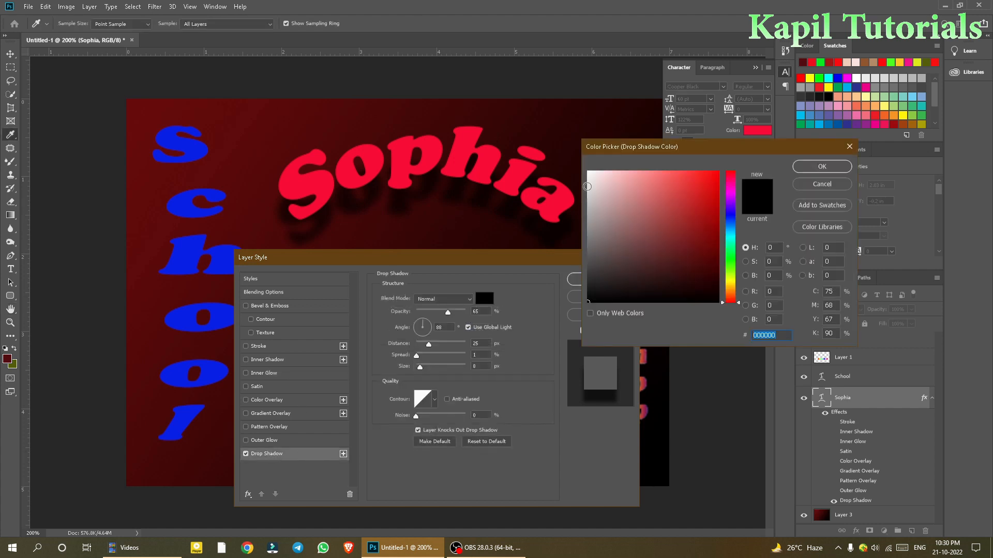
left_click(595, 174)
left_click(822, 167)
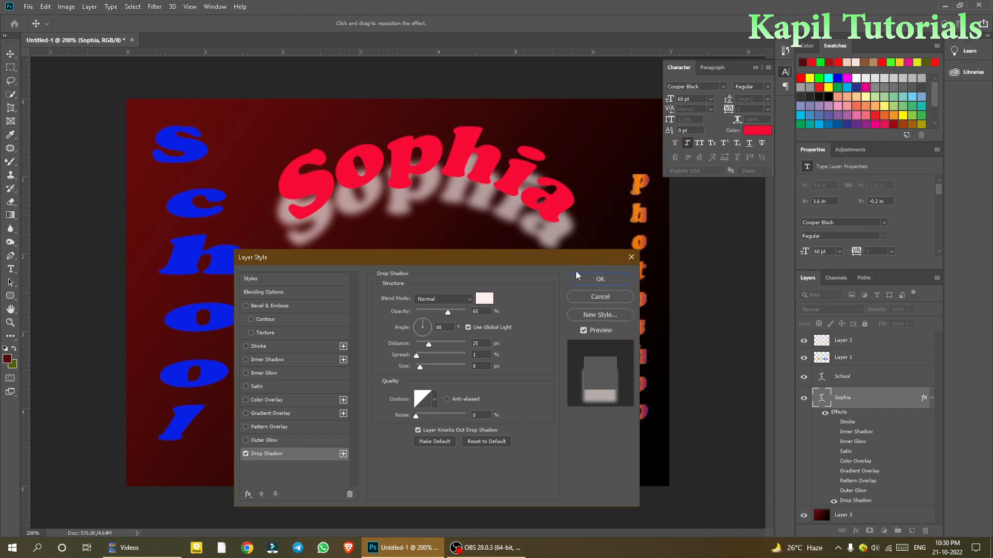
Set the Drop Shadow's angle to 141°, opacity to 54%, distance to 36 px, spread to 17% and size to 6 px.
left_click(409, 326)
left_click(417, 318)
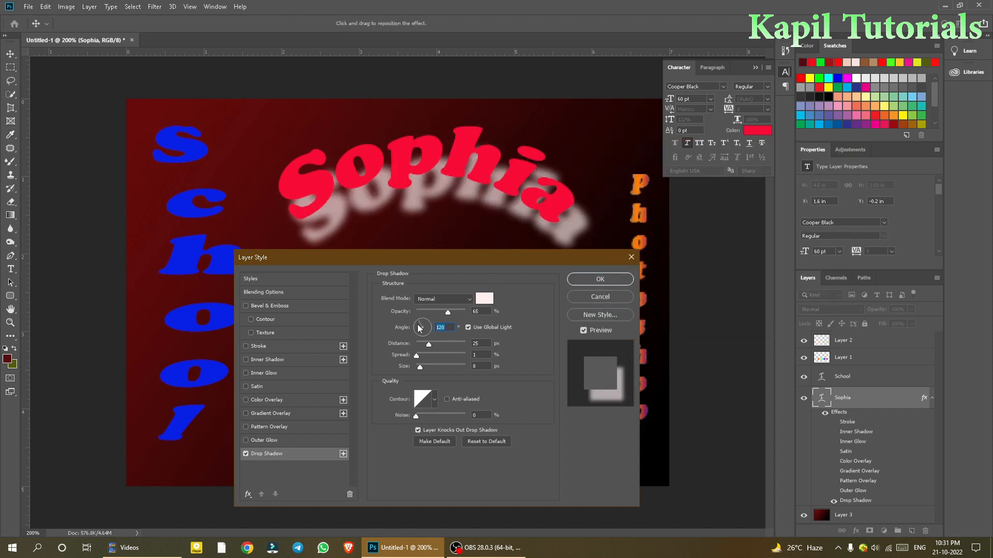
left_click(417, 323)
left_click_drag(448, 312, 419, 368)
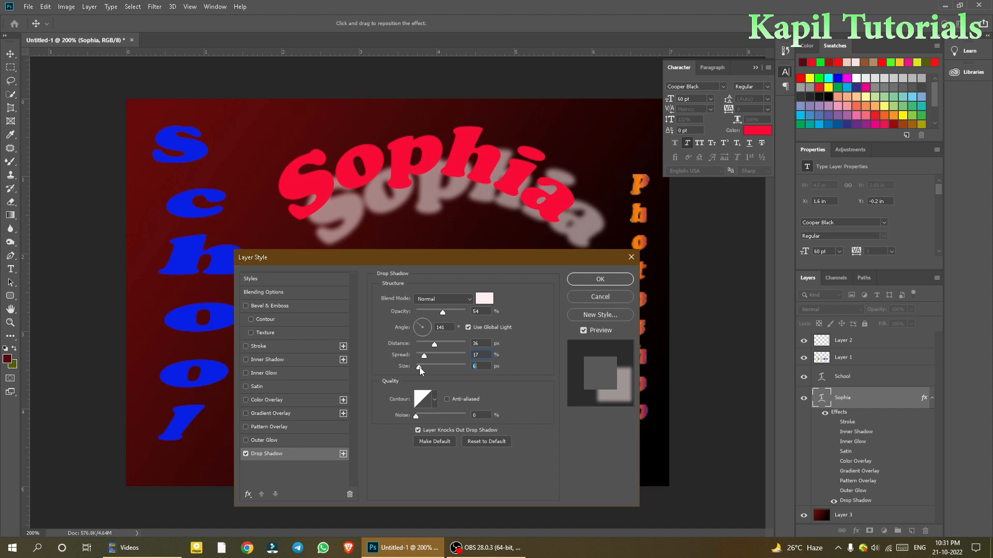
Try several contours for the Drop Shadow and settle on the inverted cone contour.
left_click(435, 400)
left_click(416, 428)
left_click(396, 428)
left_click(388, 441)
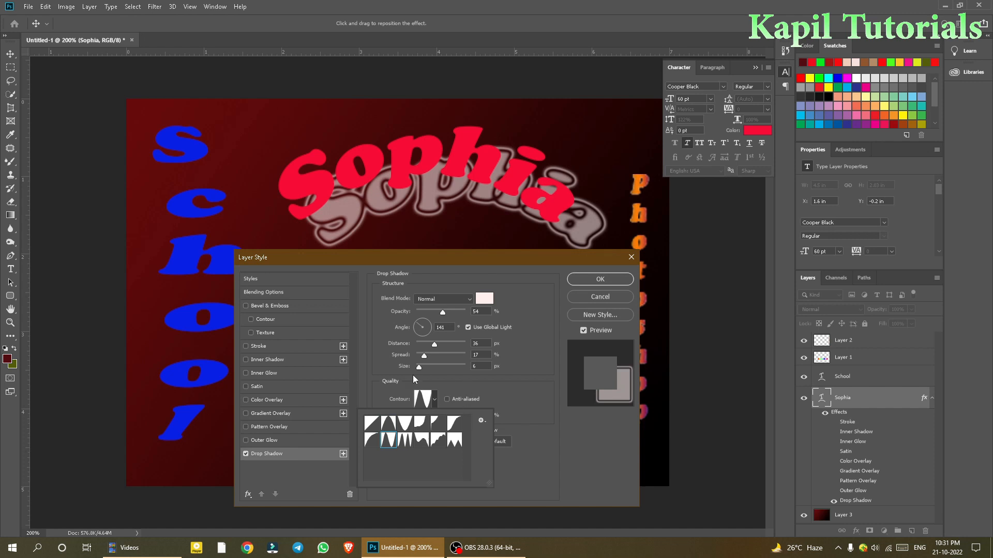
left_click(405, 424)
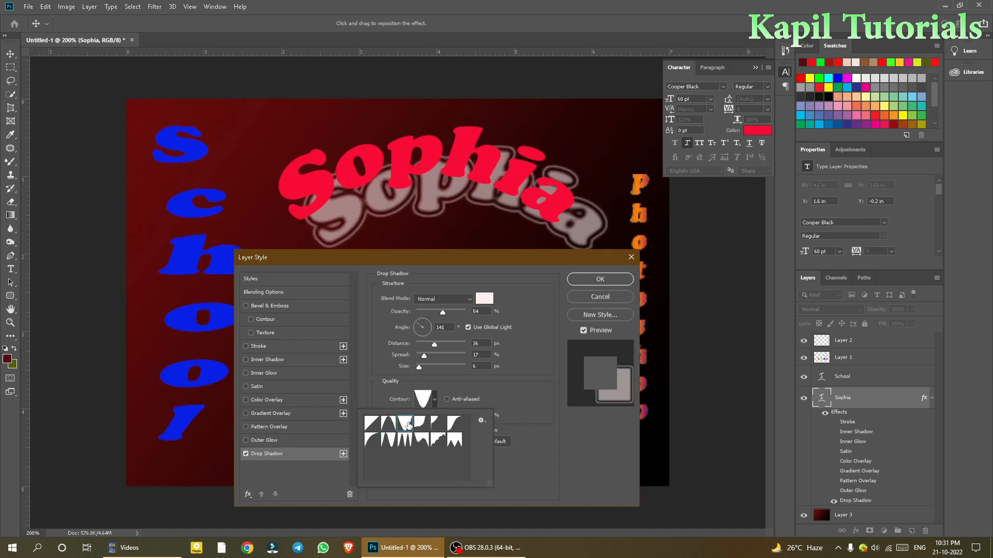
left_click(501, 380)
Set the Drop Shadow's noise to 31% and apply the layer style to the arched text.
left_click_drag(417, 421, 439, 417)
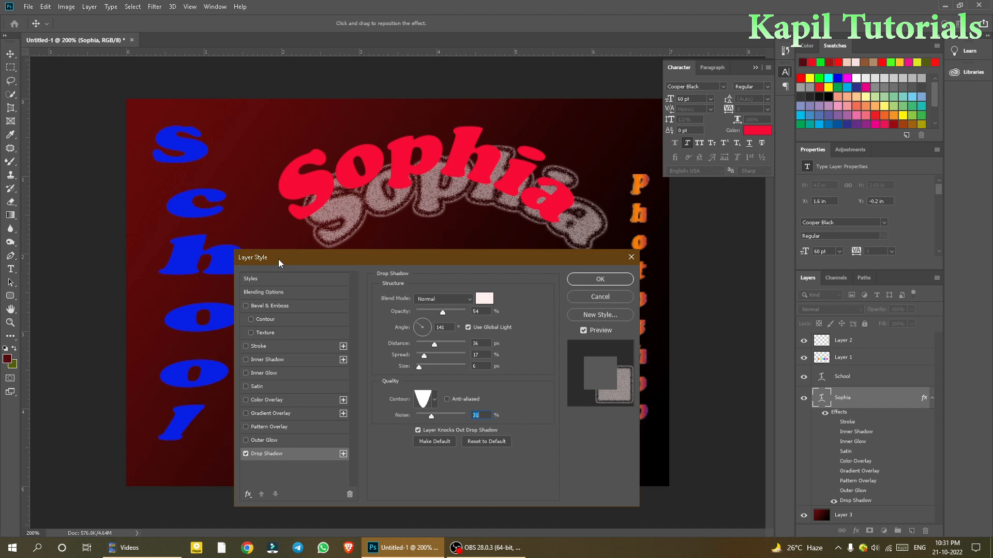
left_click(599, 278)
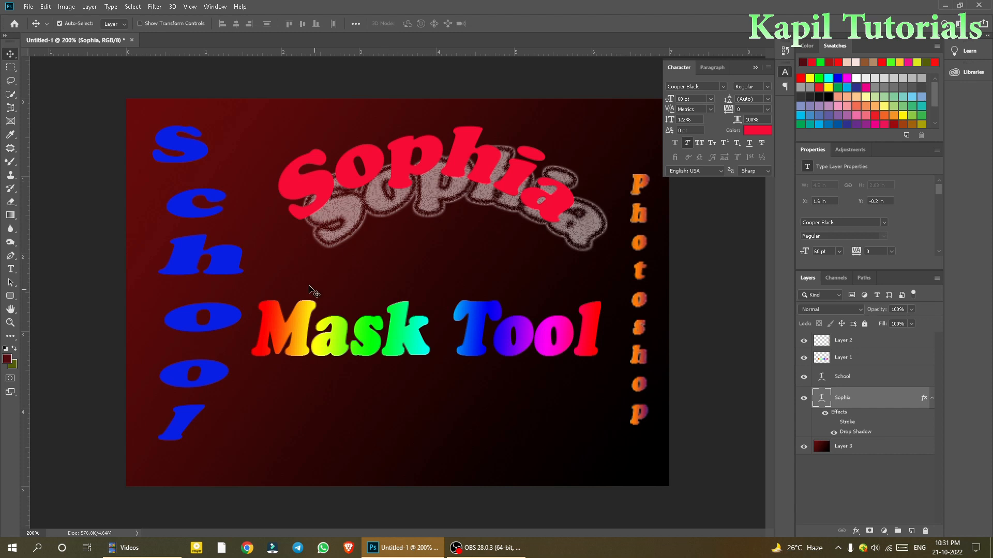
Show the list of available type tools.
left_click(11, 270)
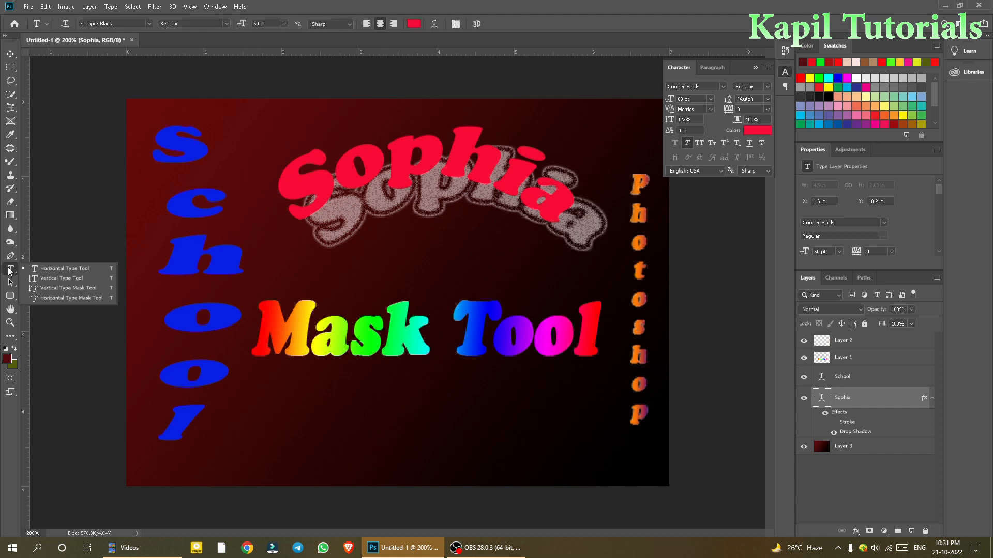